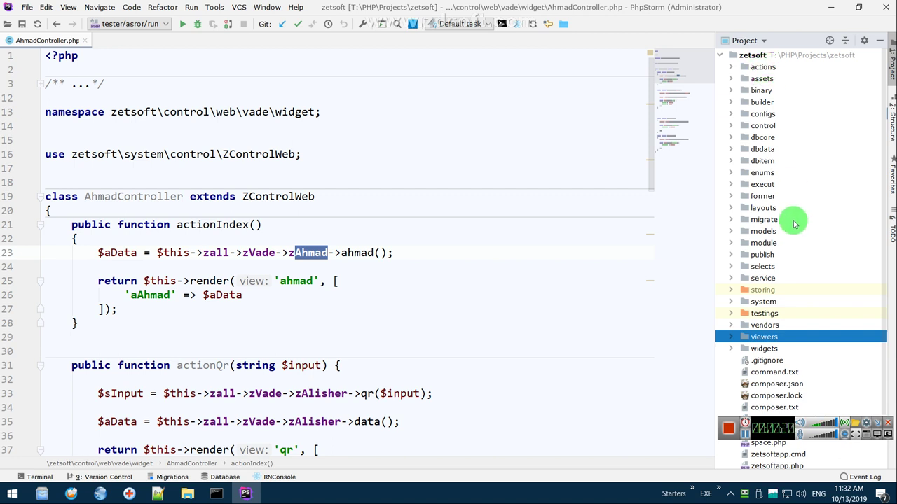
- Expand the actions folder with its core and crud subfolders, and open ZCloneAction.php from crud
double_click(766, 66)
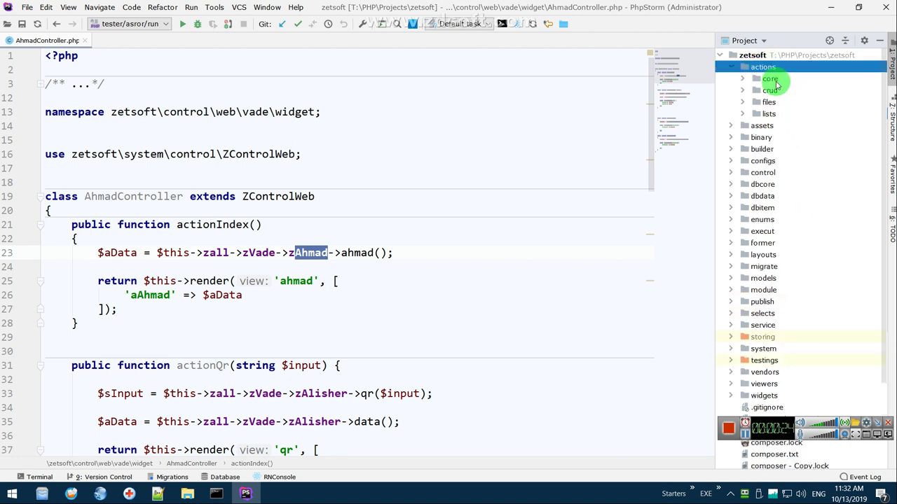
double_click(774, 80)
double_click(773, 102)
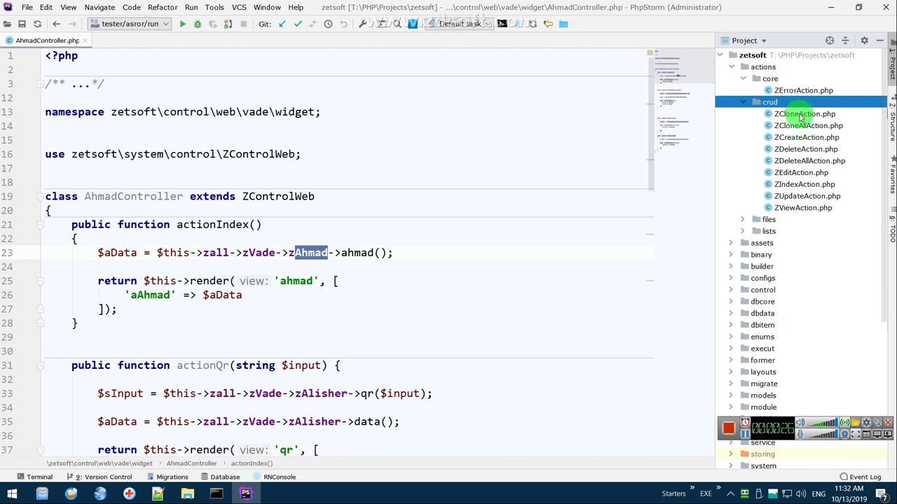
double_click(801, 114)
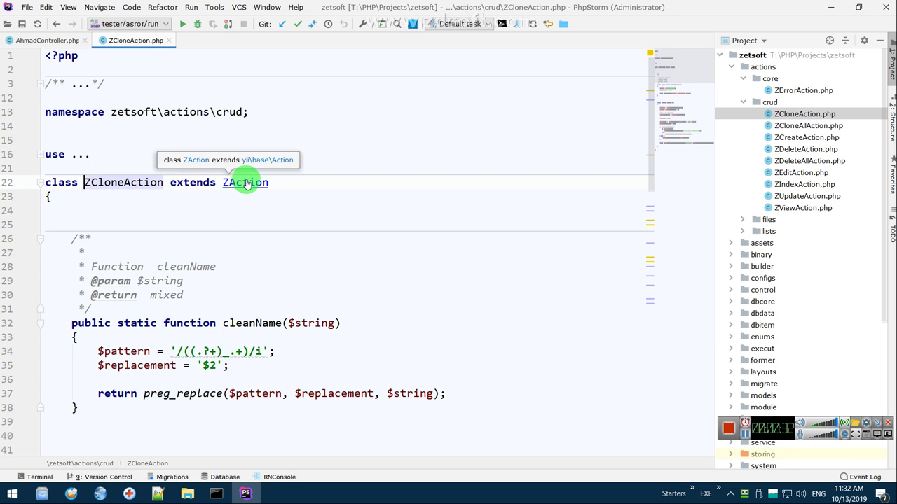
- Inspect the parent class ZAction from its reference in ZCloneAction, and close its file
ctrl+click(245, 183)
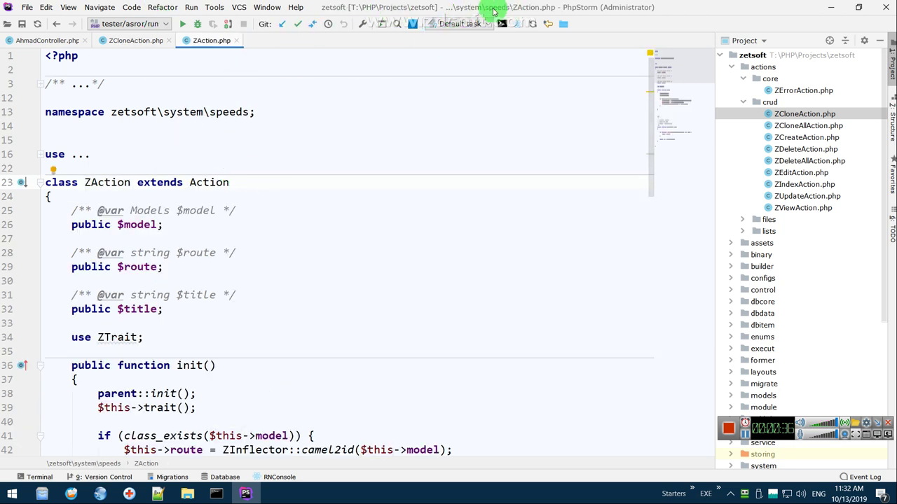
click(349, 138)
key(ctrl+F4)
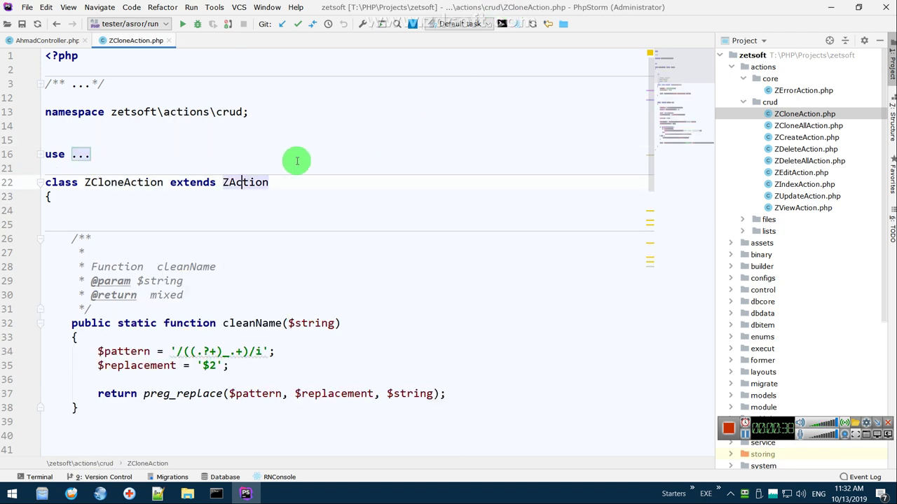
- Read through the cleanName and run methods of ZCloneAction, and open ZCreateAction.php at its run method
scroll(206, 203, down, 6)
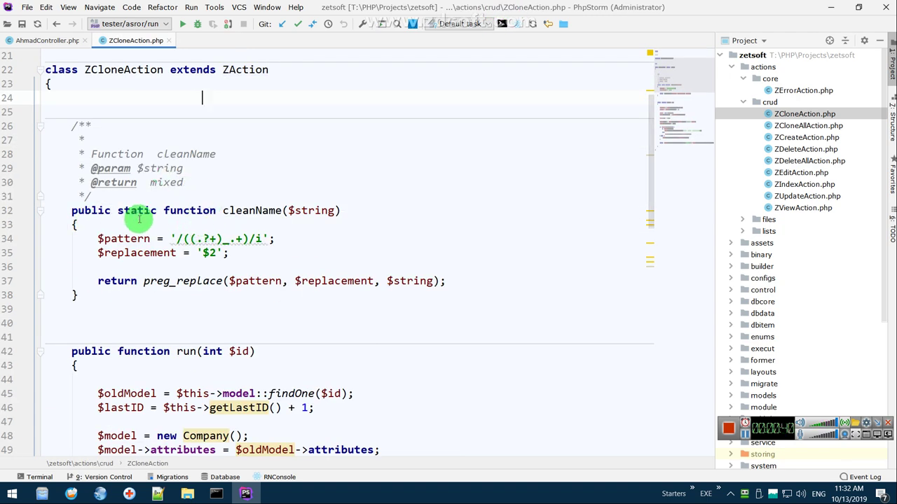
scroll(136, 203, up, 2)
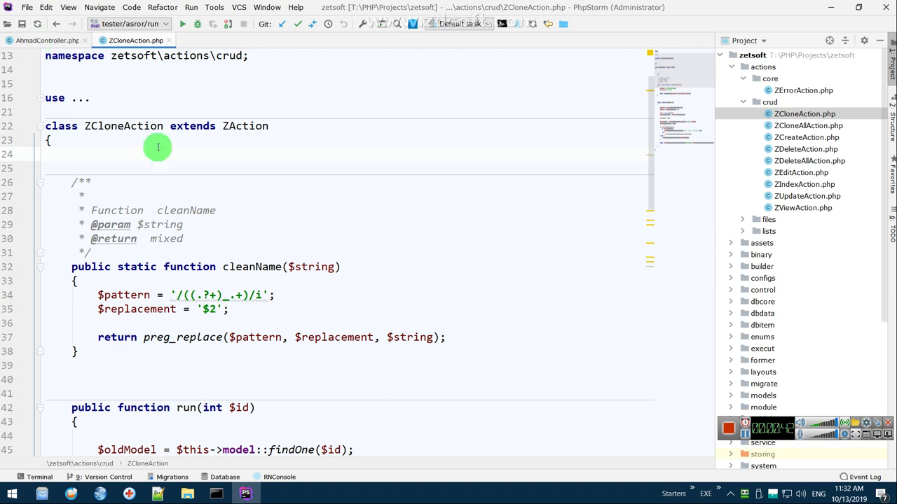
scroll(190, 222, down, 6)
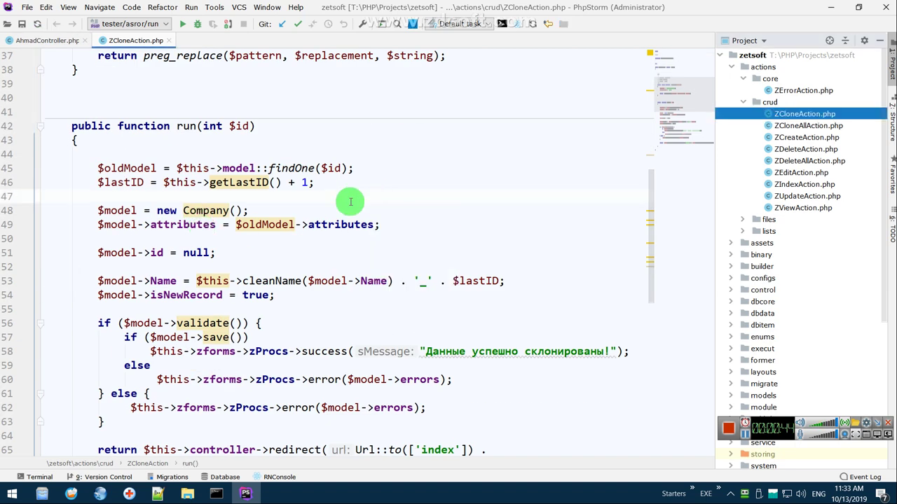
double_click(805, 137)
scroll(306, 245, down, 3)
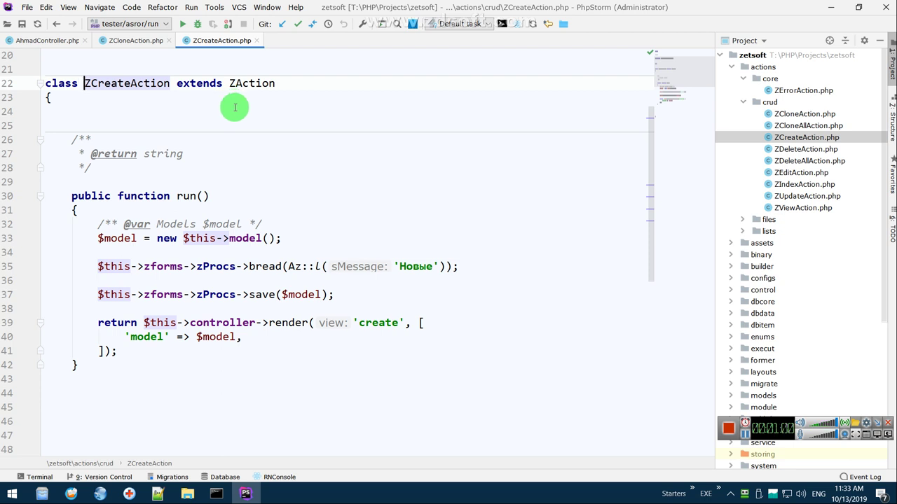
- Switch to the browser and open the new-company form from the Компании list under Общее
click(99, 494)
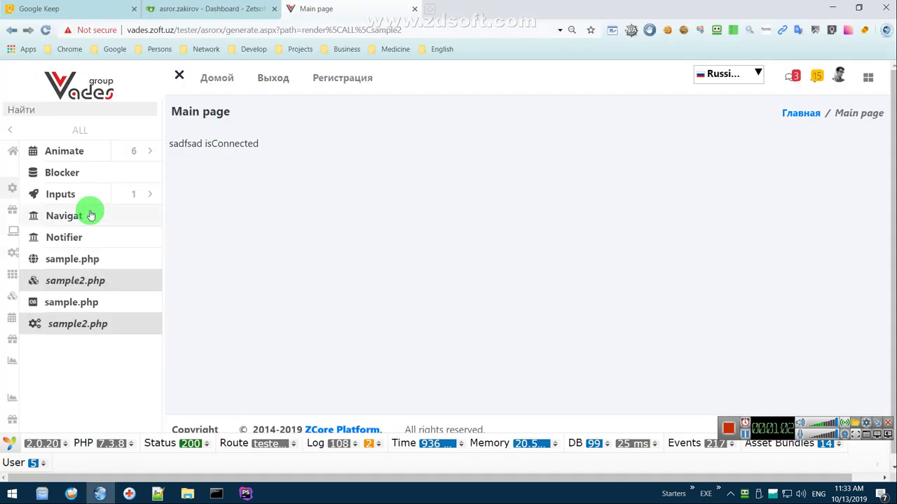
click(79, 131)
scroll(112, 369, down, 1)
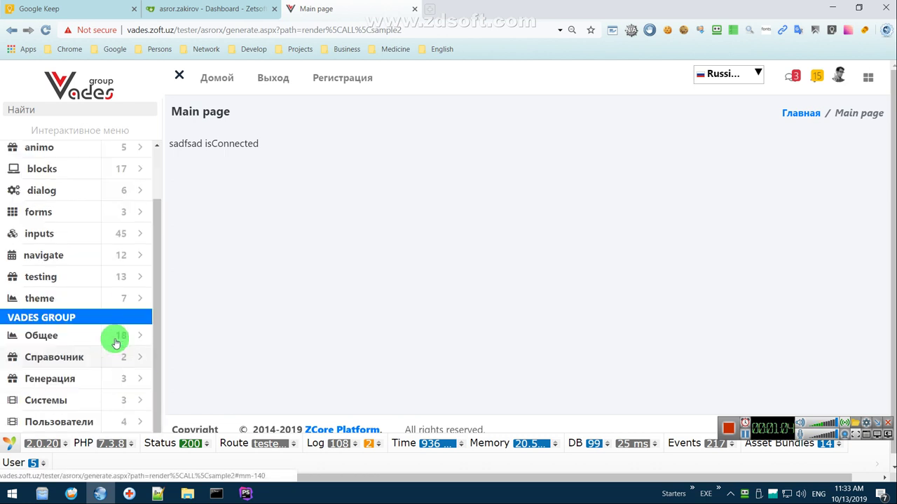
click(114, 341)
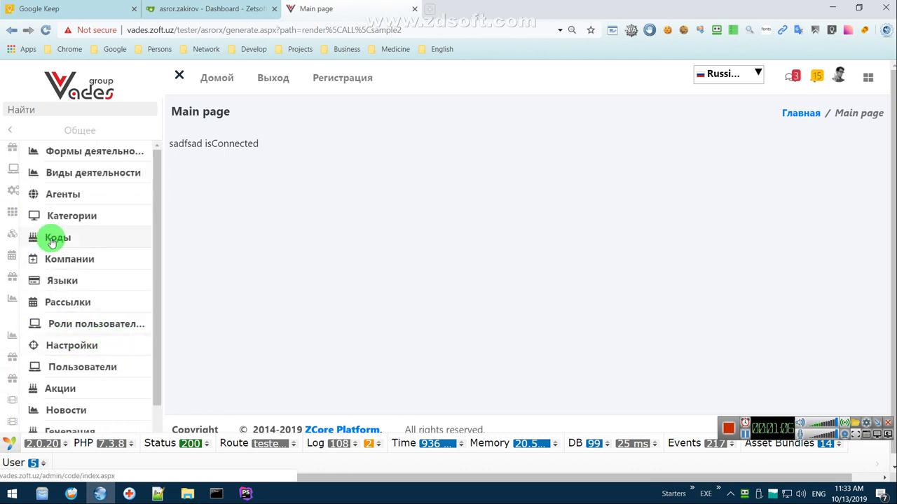
click(126, 262)
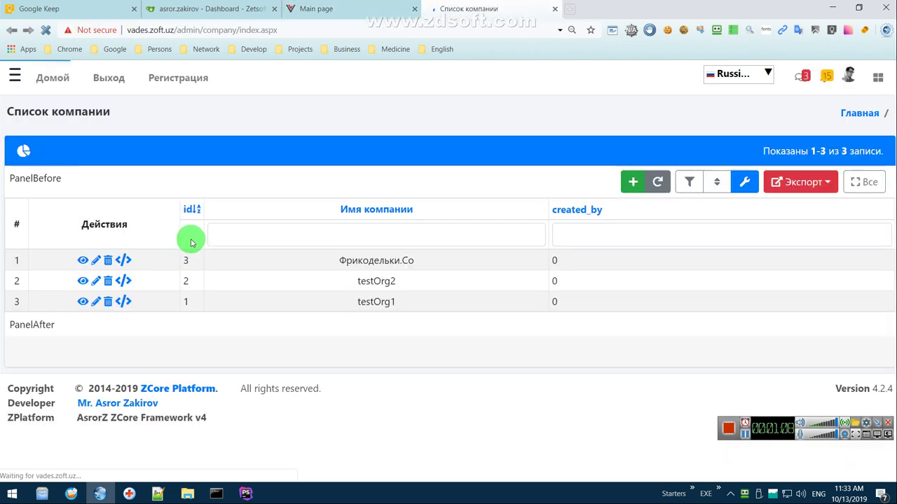
click(622, 183)
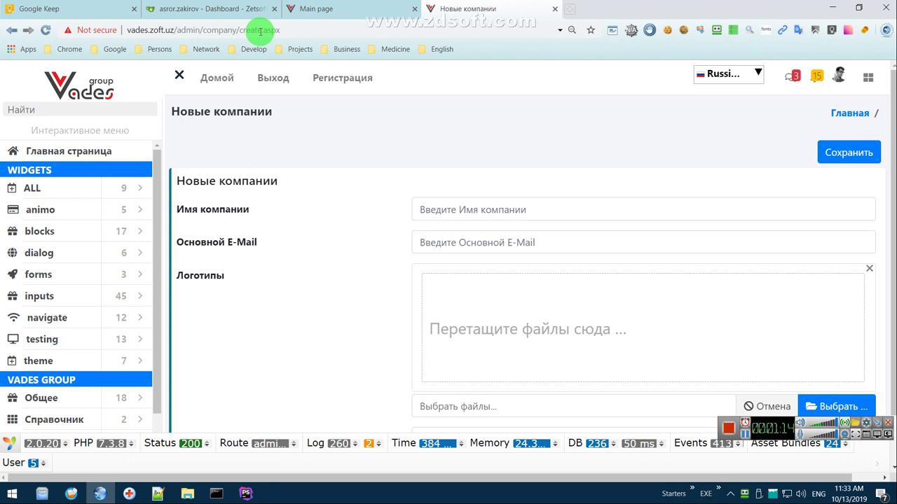
- Compare the run method of ZCreateAction in PhpStorm with the new-company form in the browser
key(alt+Tab)
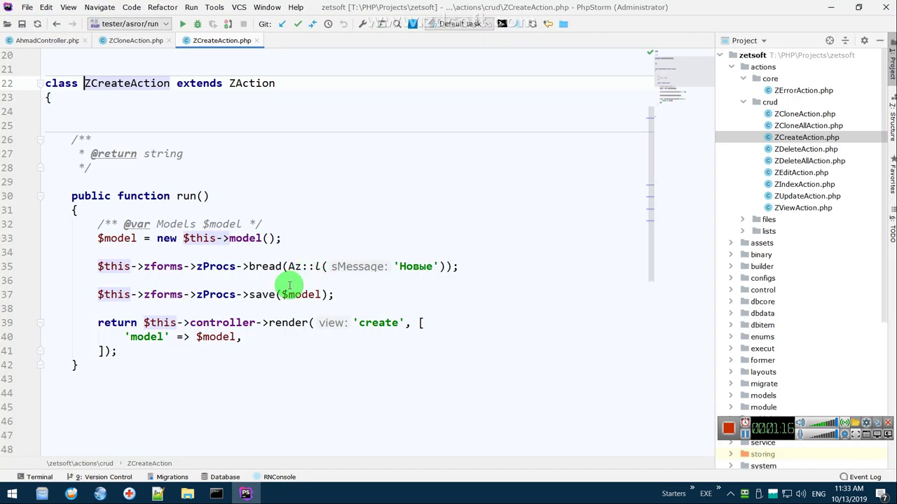
key(alt+Tab)
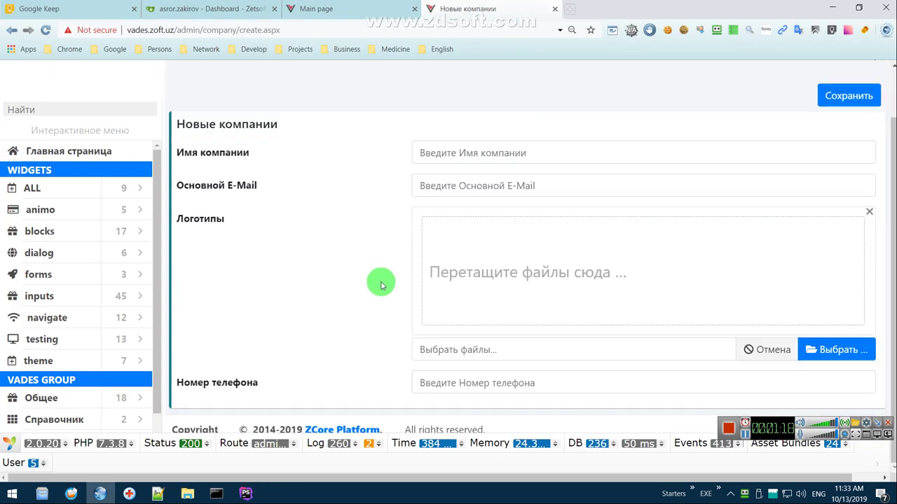
scroll(366, 276, up, 1)
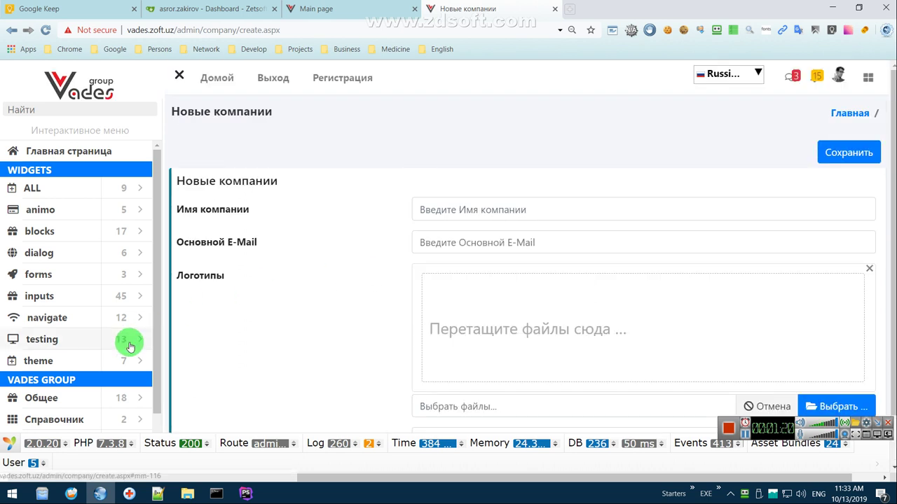
- Replace company with core-user in the page address and load admin/core-user/create.aspx
scroll(129, 347, down, 1)
double_click(220, 30)
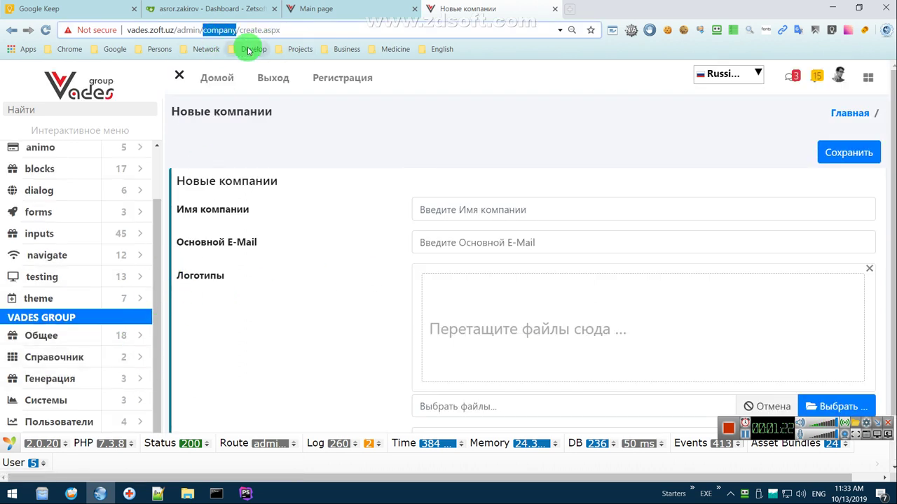
text(core)
text(-use)
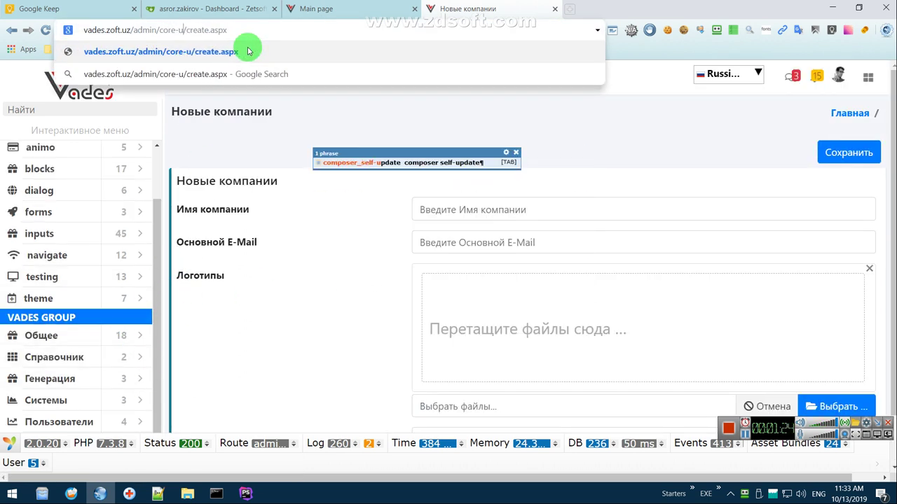
click(249, 51)
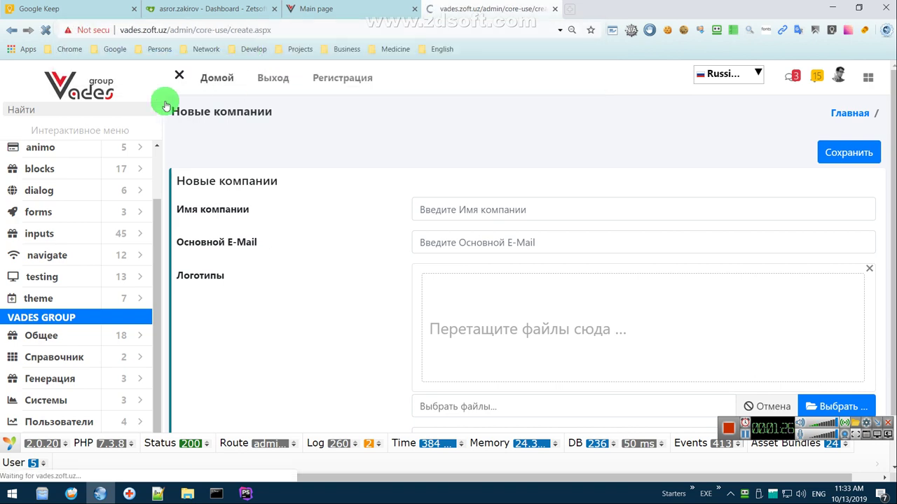
click(217, 30)
click(234, 30)
text(r)
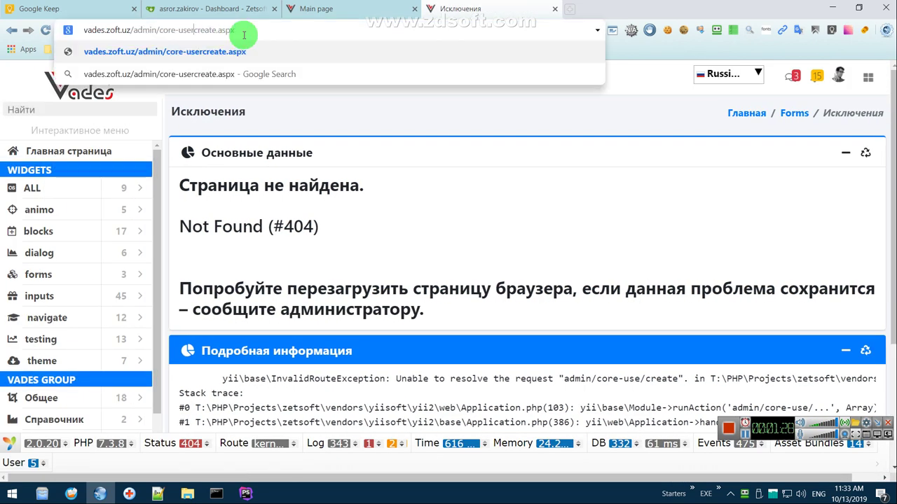
key(Return)
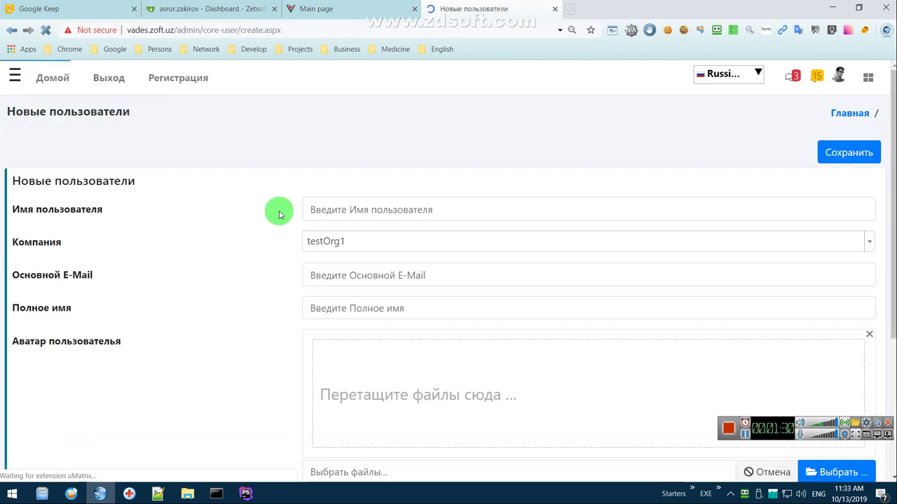
- Look over the new-user form and compare it with the ZCreateAction code in PhpStorm
scroll(379, 270, down, 3)
scroll(357, 272, up, 2)
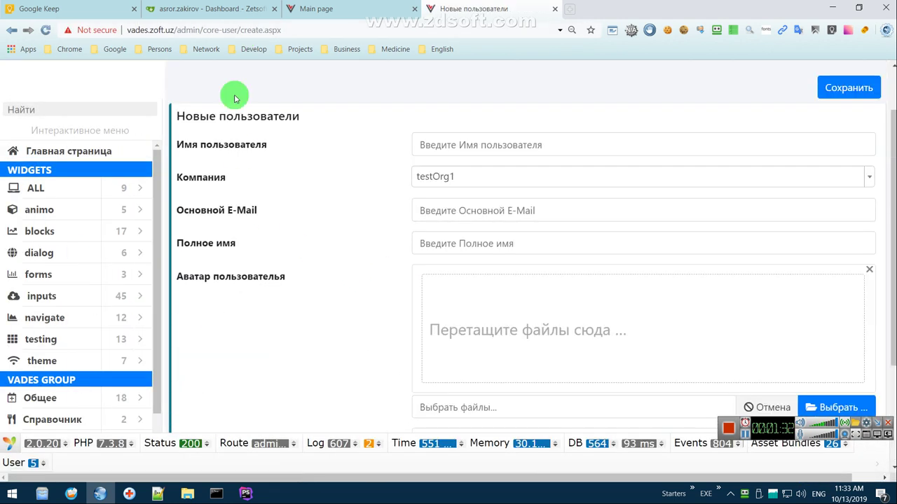
key(alt+Tab)
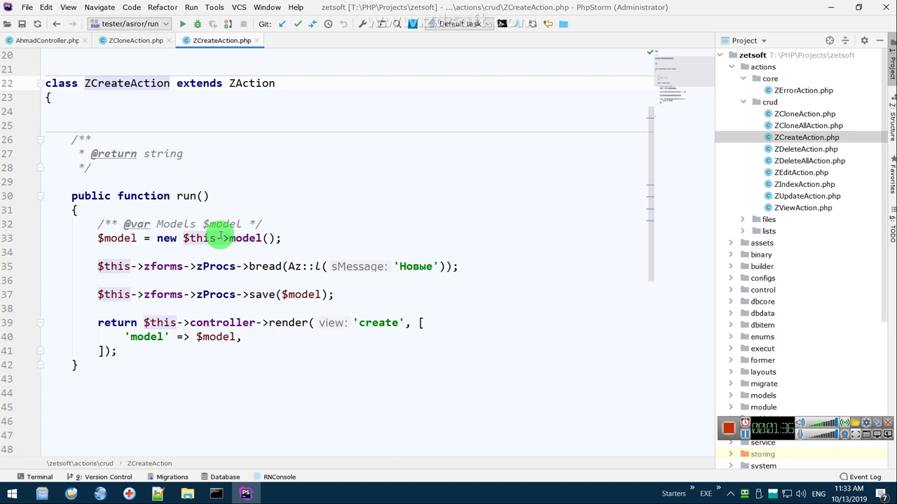
key(alt+Tab)
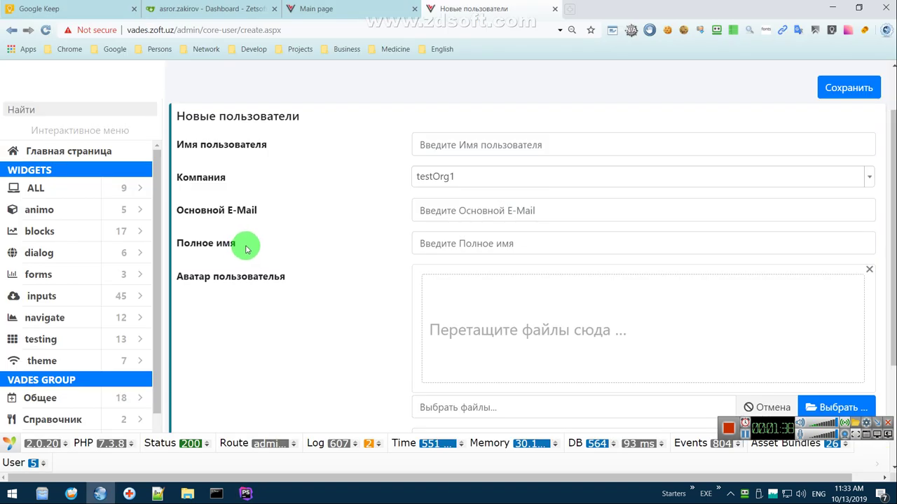
key(alt+Tab)
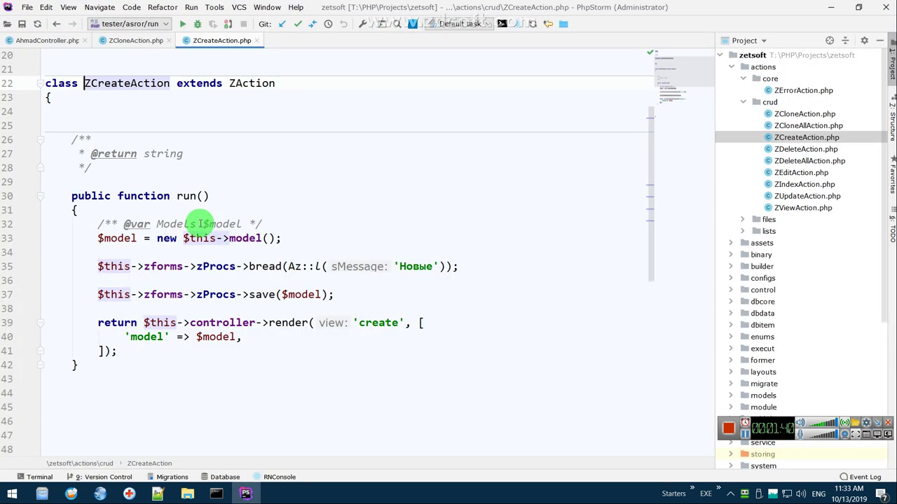
- Highlight the body of ZCreateAction's run method and check it against the new-user form and its address
drag(71, 226, 266, 351)
key(alt+Tab)
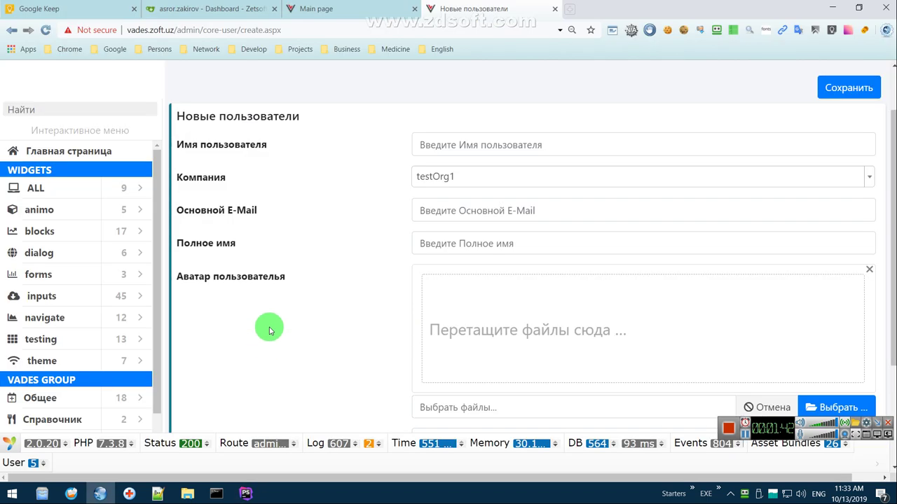
key(alt+Tab)
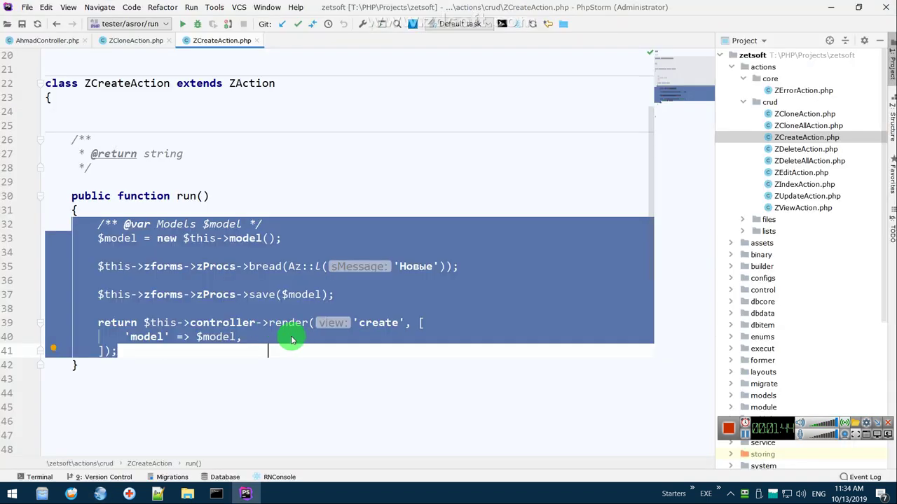
click(270, 327)
click(248, 210)
key(alt+Tab)
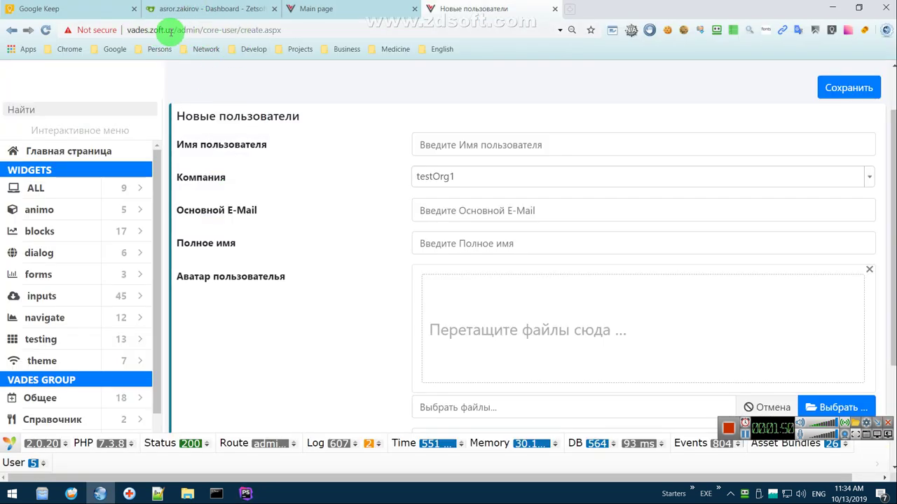
key(alt+Tab)
- Collapse the crud and actions folders in the project tree
click(800, 208)
double_click(787, 104)
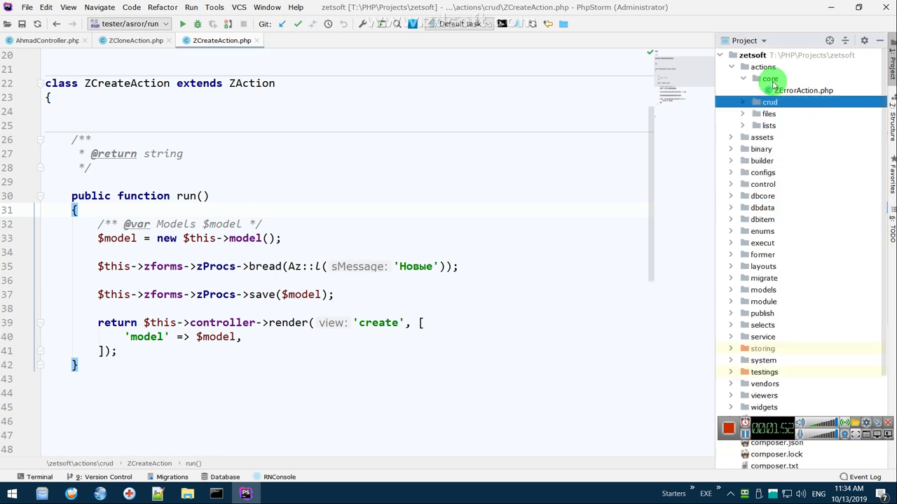
double_click(766, 67)
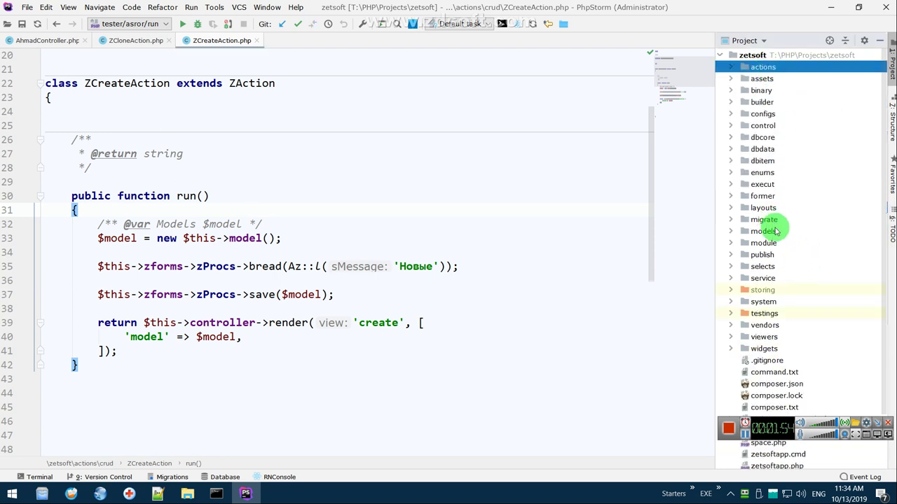
- Expand the execut folder and its web subfolder in the project tree
double_click(762, 185)
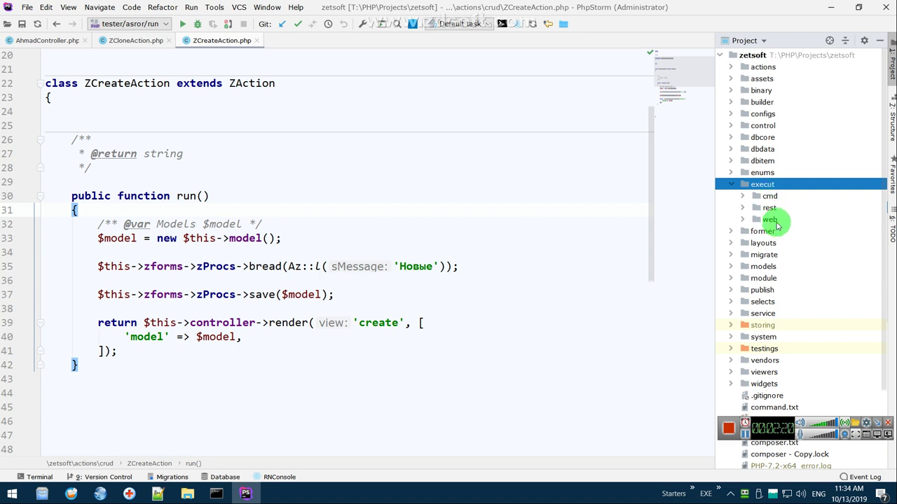
double_click(773, 221)
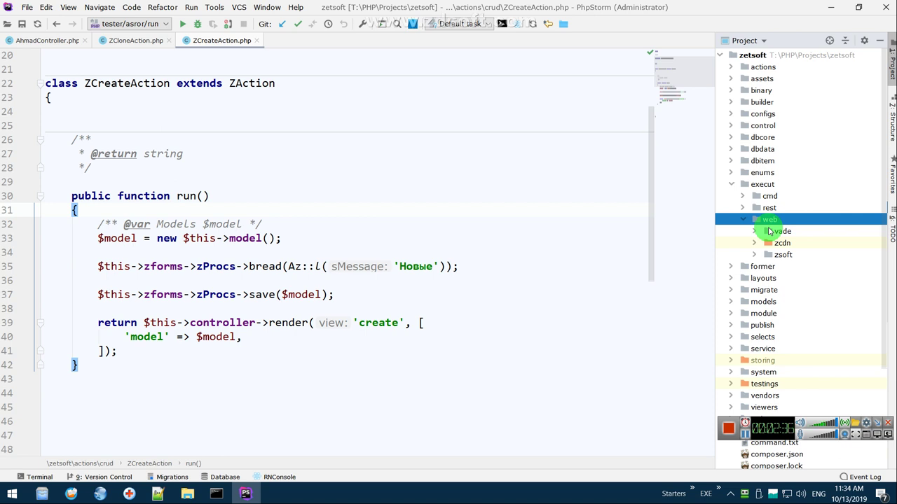
double_click(802, 220)
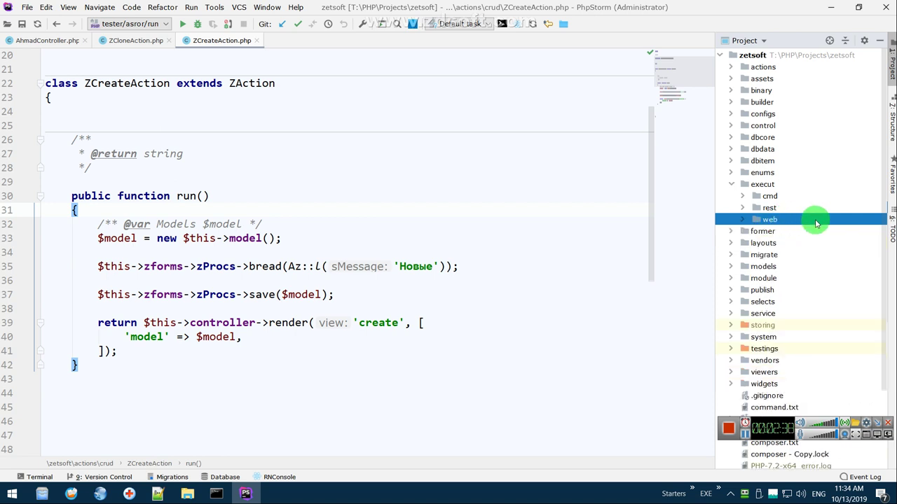
double_click(816, 220)
- Try to create a directory named crm inside the execut/web folder
key(alt+Insert)
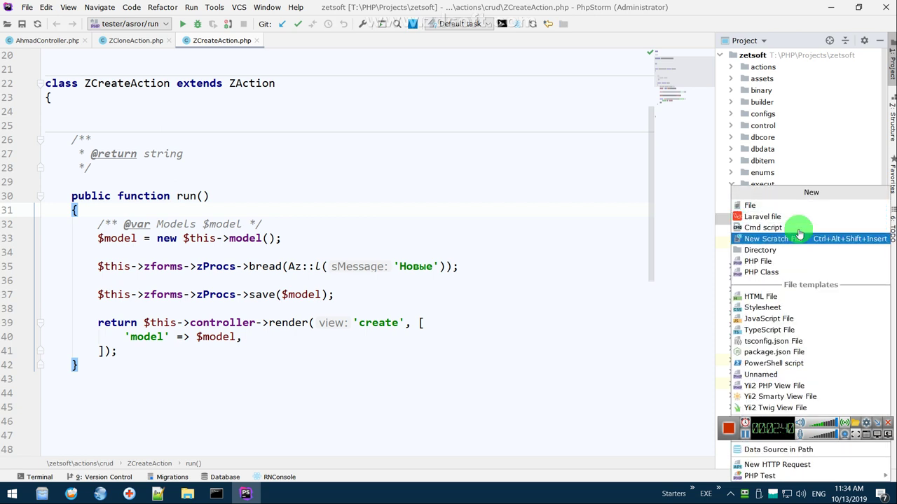
click(799, 233)
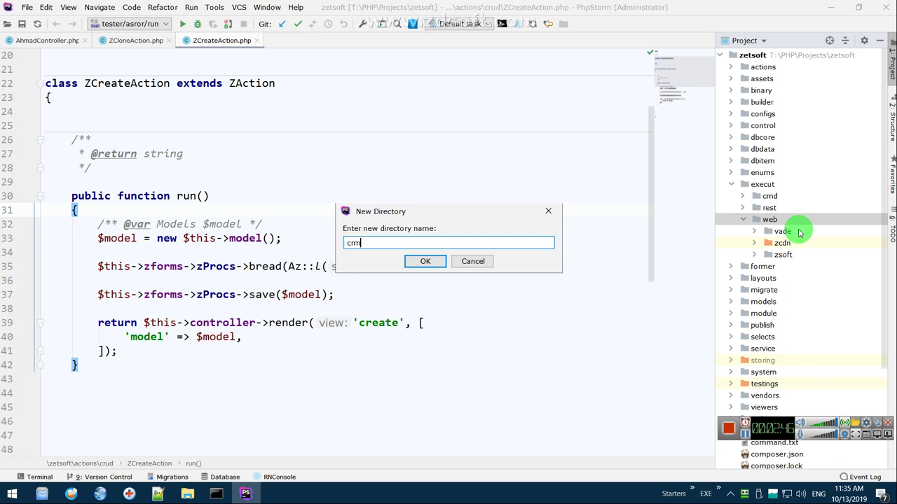
key(Return)
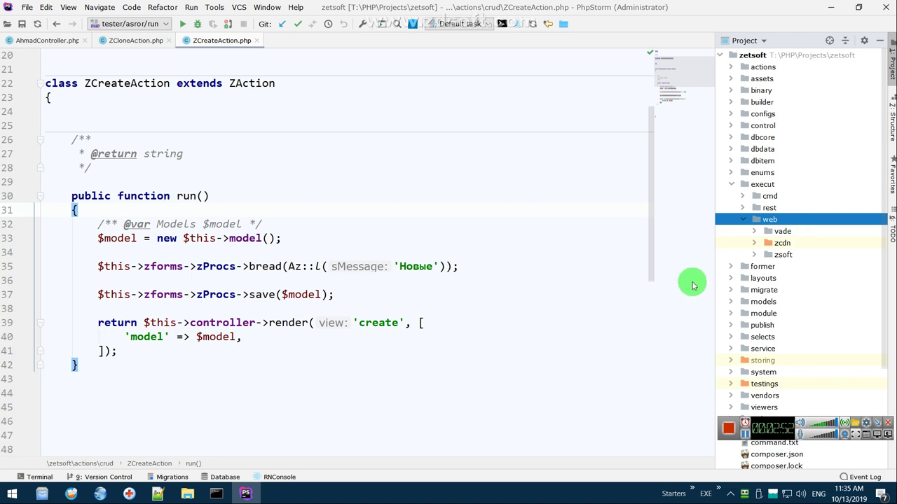
- Look through the contents of the vade folder, collapse it, and expand the zsoft folder
double_click(785, 232)
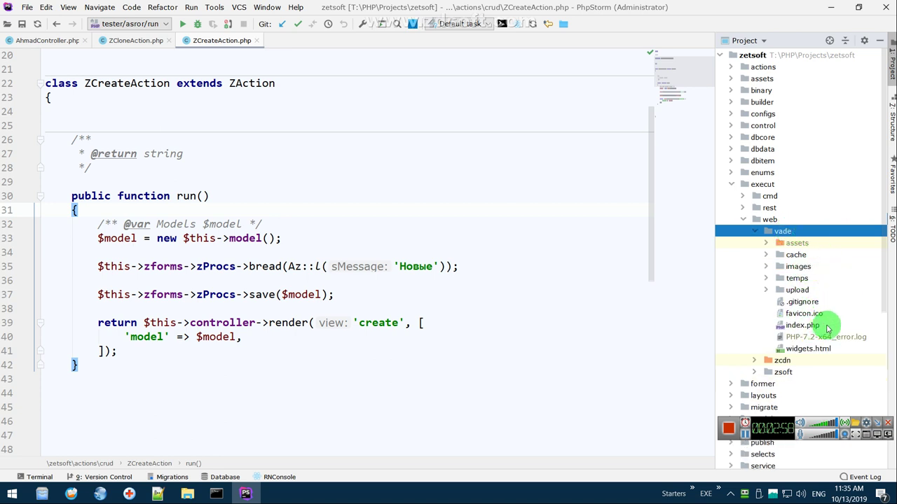
double_click(784, 232)
double_click(791, 255)
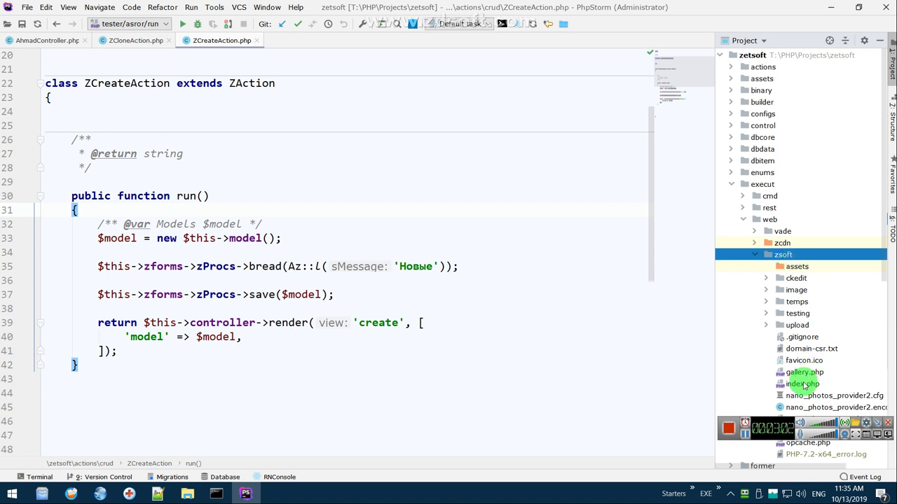
- Inspect the zcdn folder and its bower-asset subfolder, and collapse zcdn and zsoft under web
double_click(785, 242)
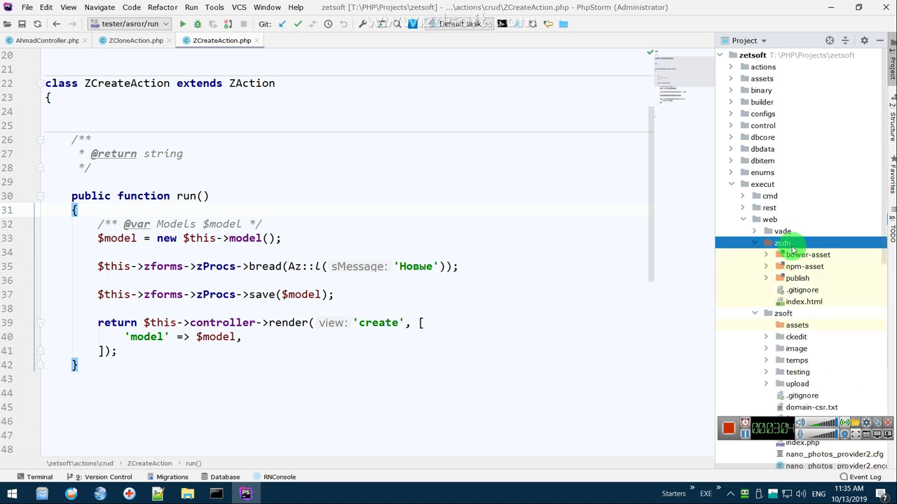
double_click(791, 245)
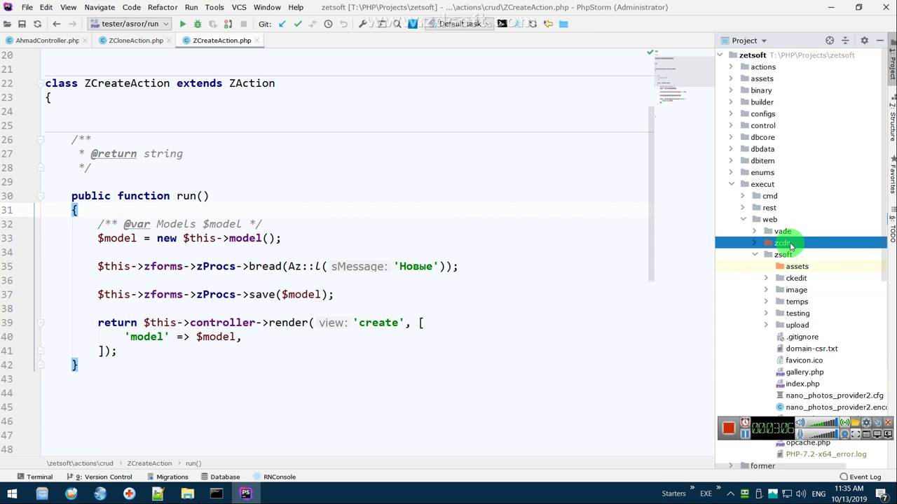
double_click(790, 246)
double_click(789, 256)
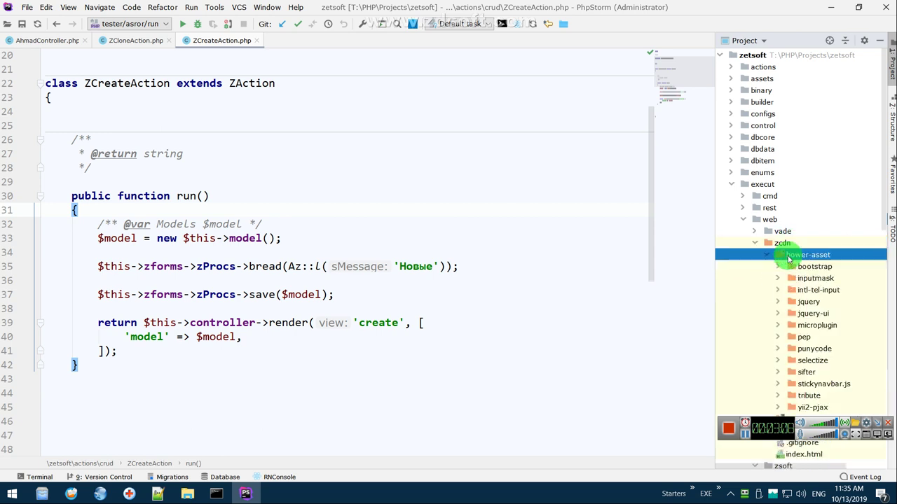
double_click(789, 257)
double_click(781, 243)
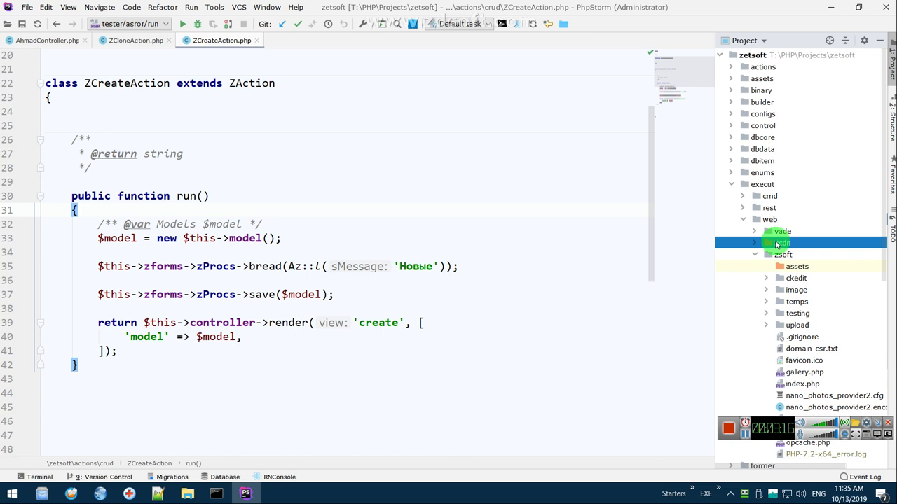
click(783, 257)
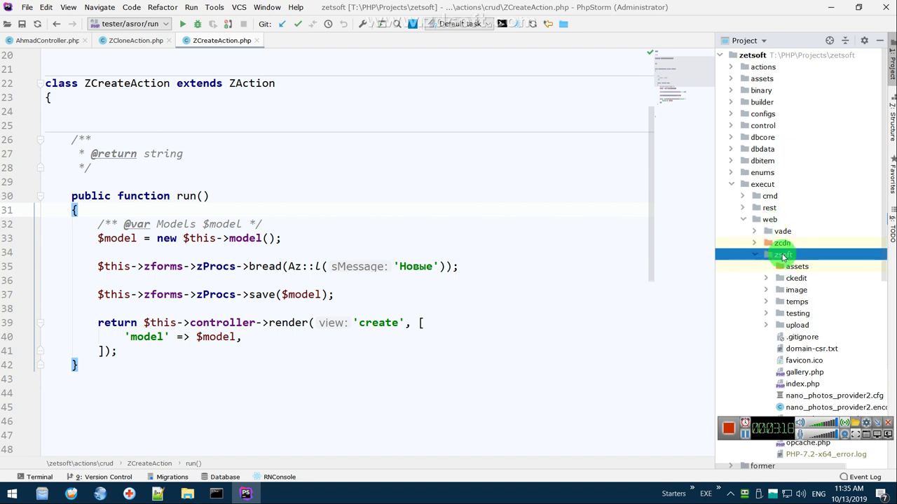
double_click(783, 256)
click(755, 222)
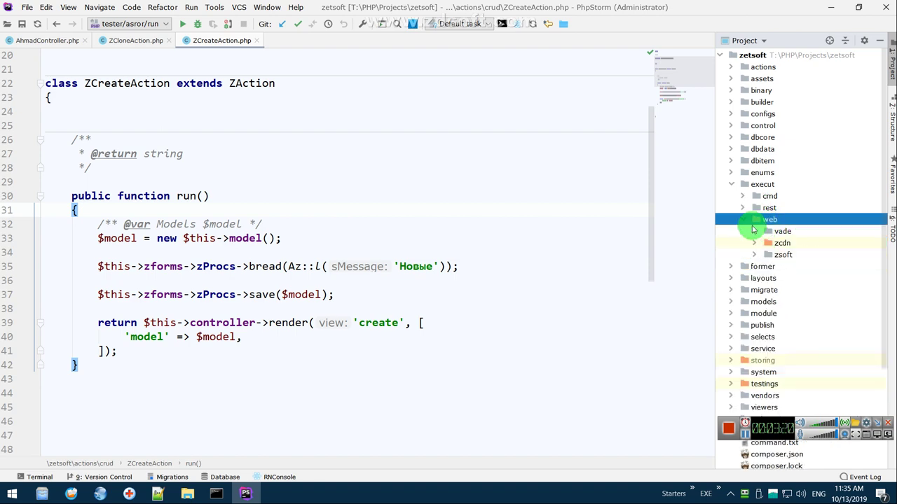
- Switch to the browser and highlight the address of the new-user page
click(100, 494)
click(151, 31)
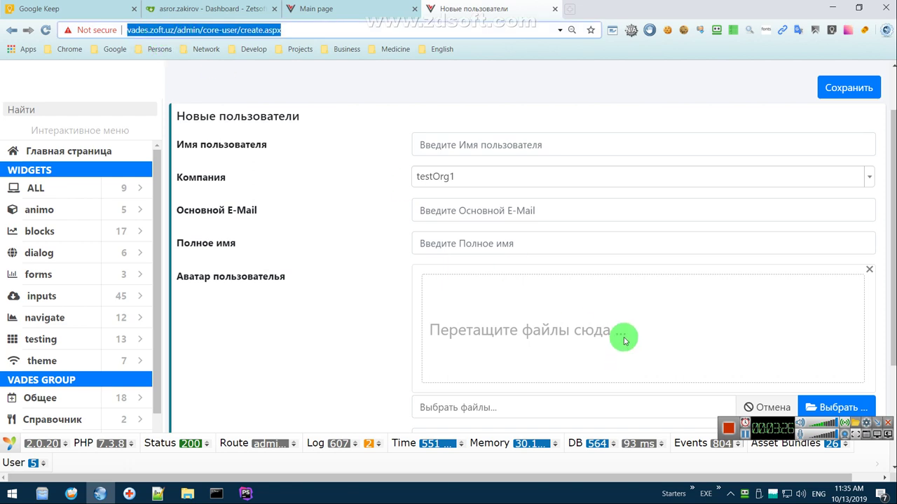
key(alt+Tab)
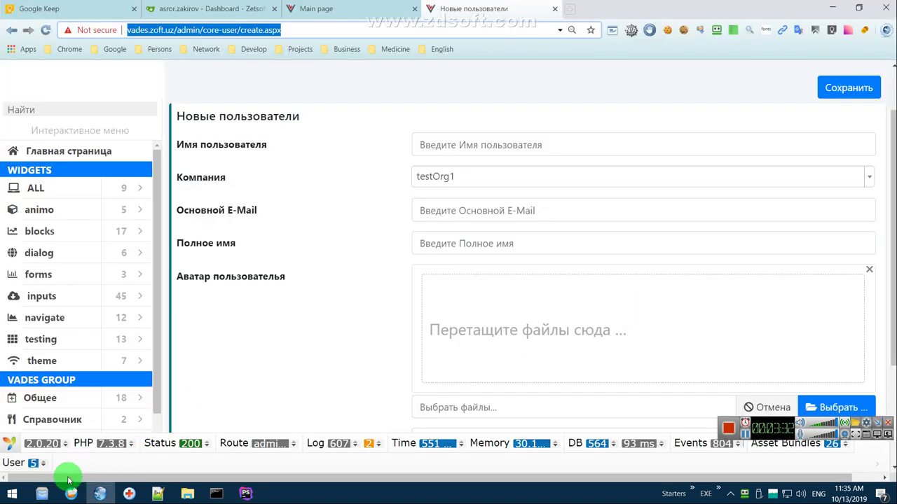
- Switch to Total Commander, duplicate the Version Controls folder tab, and select the server folder in d:\Develop\Projects\ALL
click(42, 494)
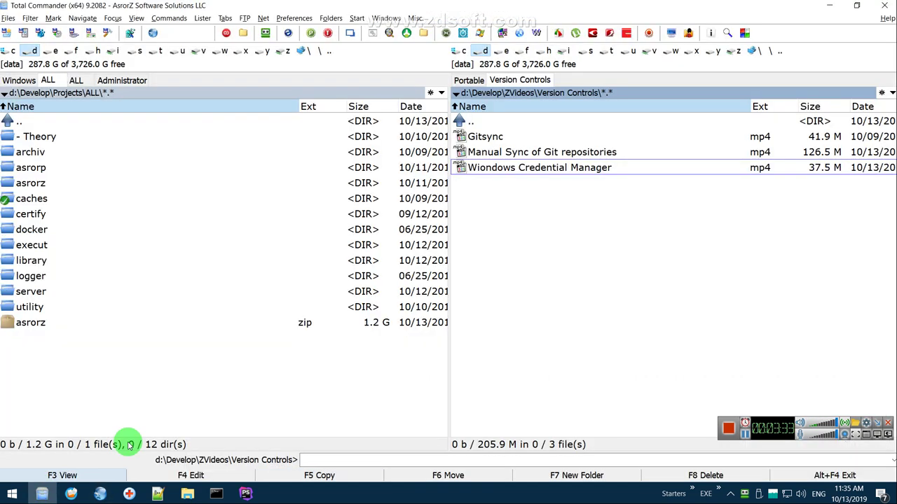
double_click(582, 82)
click(84, 244)
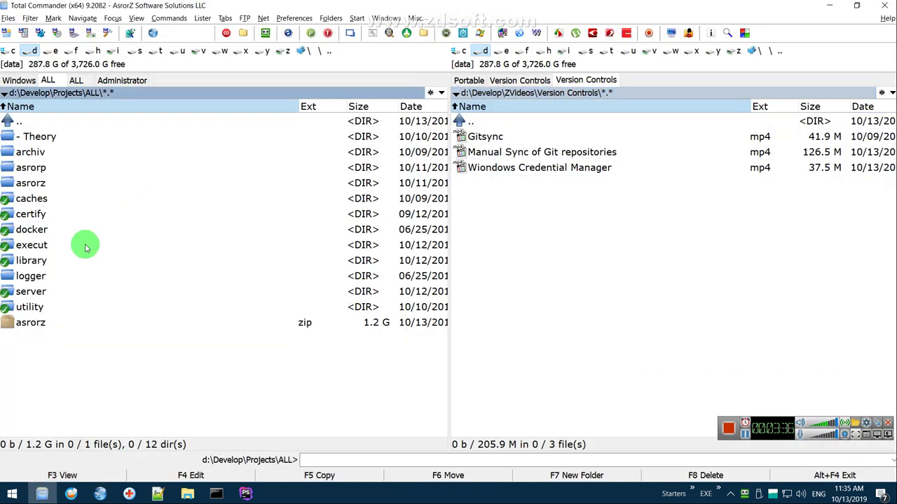
click(38, 260)
click(36, 292)
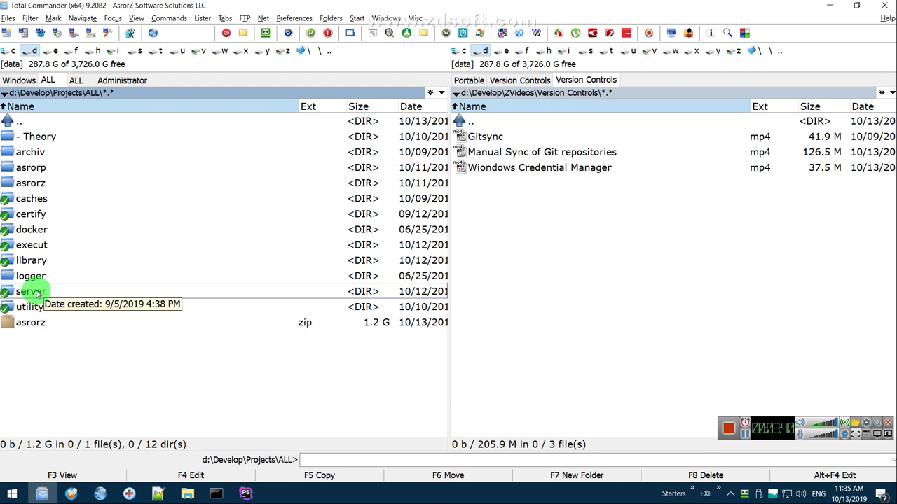
- Check inside the server folder, return to its parent, and open server as a project in PhpStorm
right_click(31, 291)
double_click(30, 292)
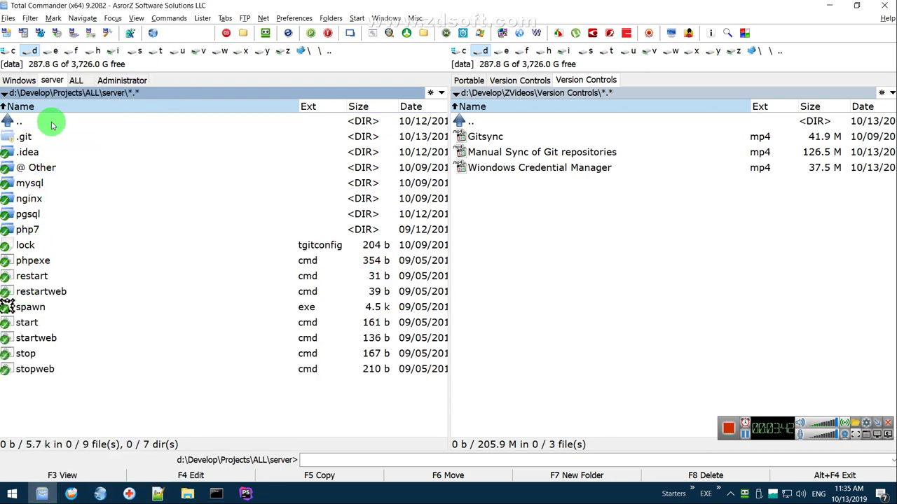
double_click(51, 124)
right_click(35, 292)
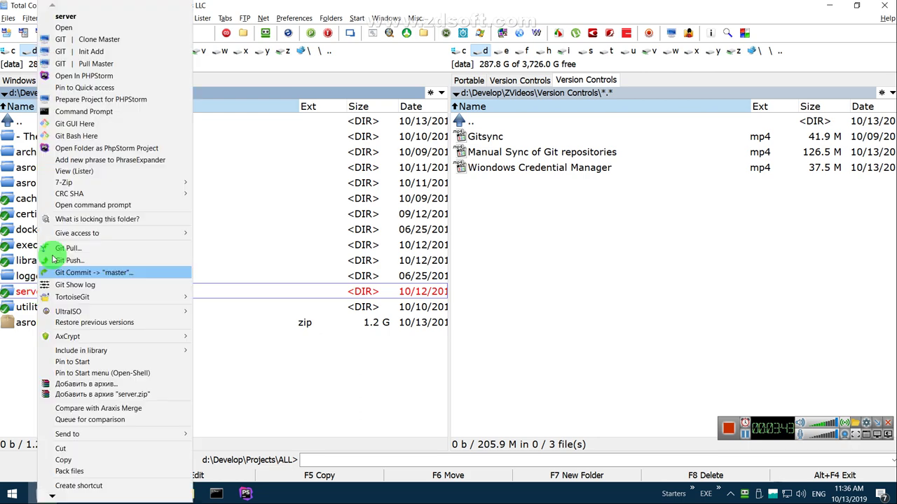
click(73, 77)
click(243, 494)
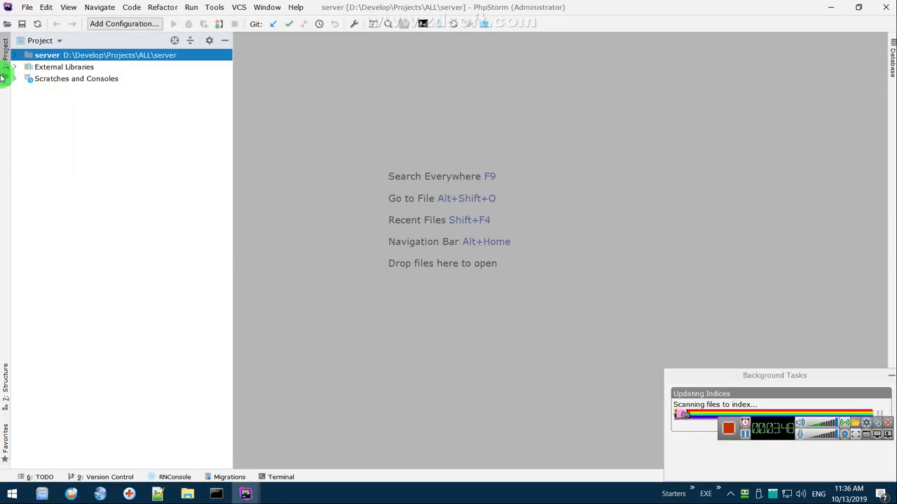
- Dock the Project and Structure tool windows on the right edge of the server project window
drag(6, 70, 892, 81)
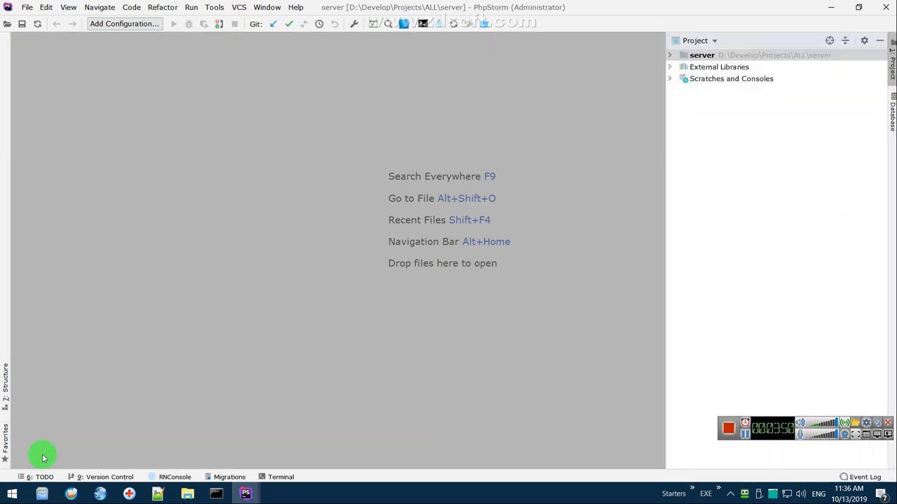
drag(7, 381, 890, 112)
click(891, 62)
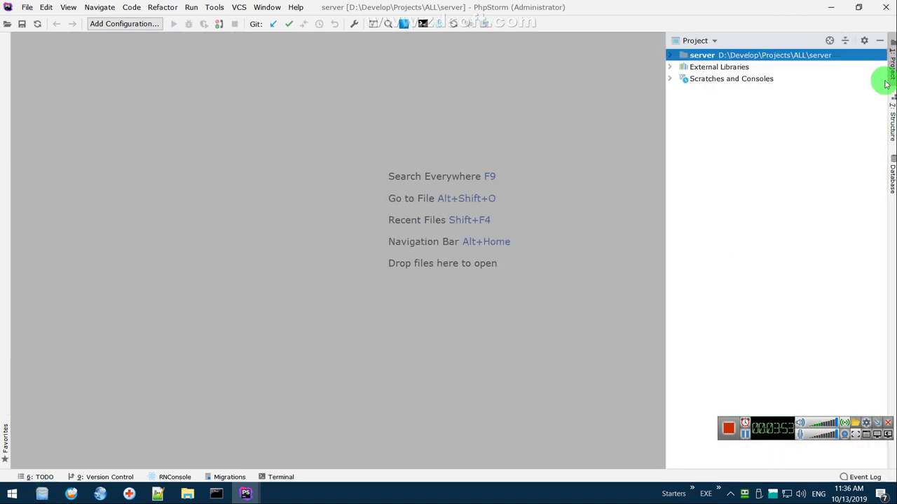
- Expand the server project and examine the files in its php7 and nginx folders, leaving nginx expanded
double_click(726, 54)
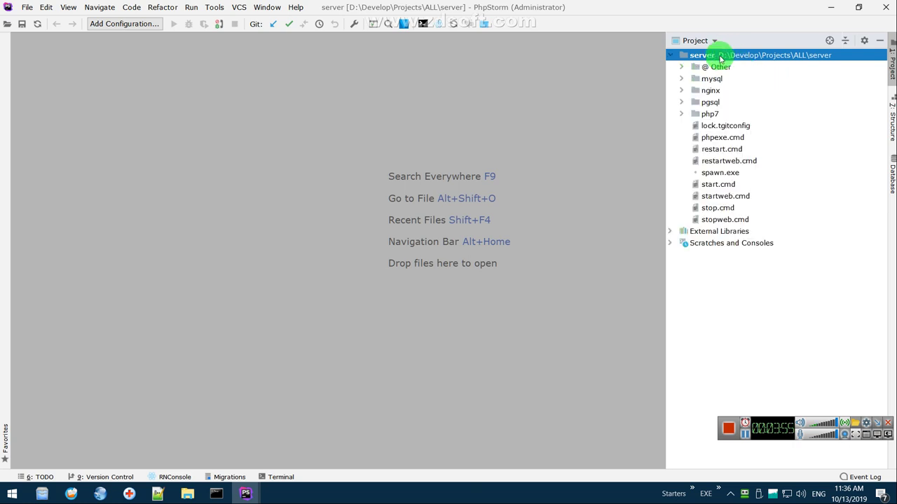
double_click(709, 114)
double_click(711, 90)
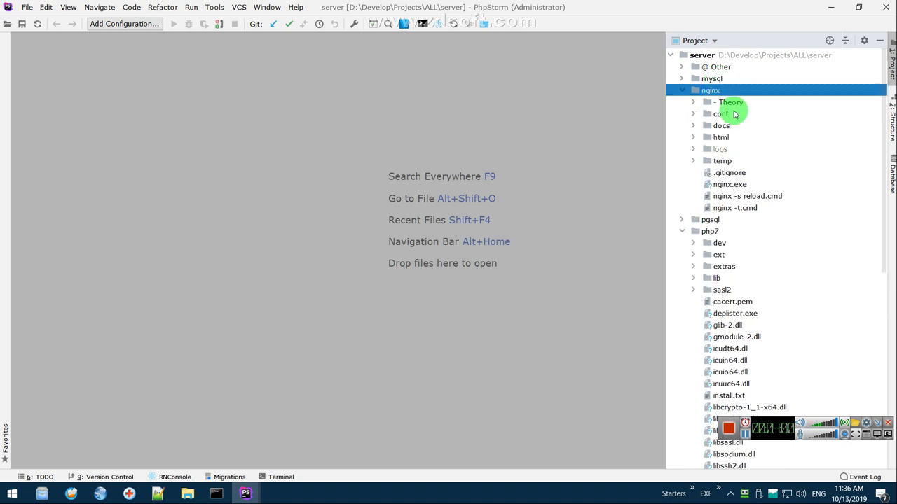
double_click(697, 90)
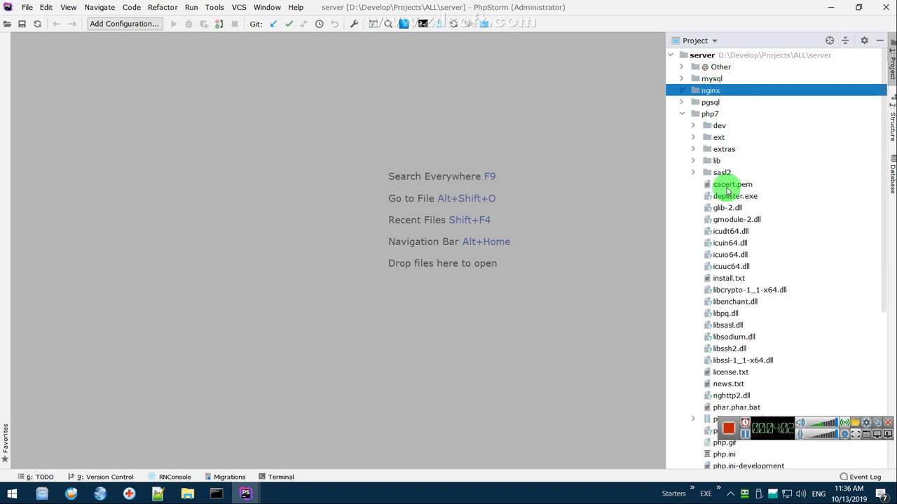
scroll(728, 196, down, 7)
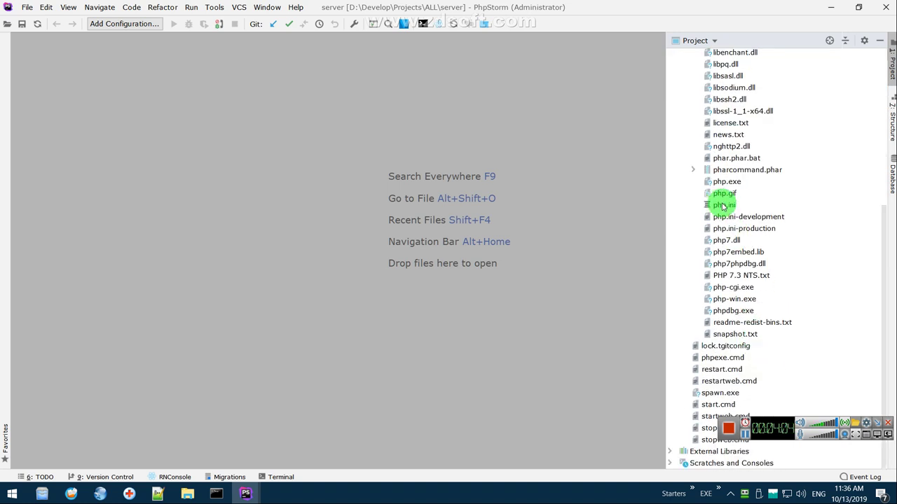
scroll(722, 205, up, 8)
double_click(704, 91)
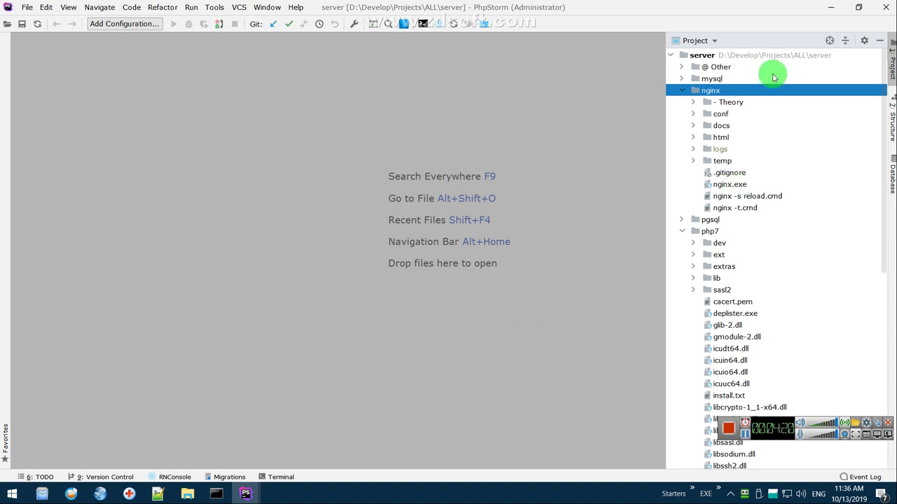
- Switch to AnVir Task Manager, show the network connections of the processes, and enlarge the detail pane
click(35, 496)
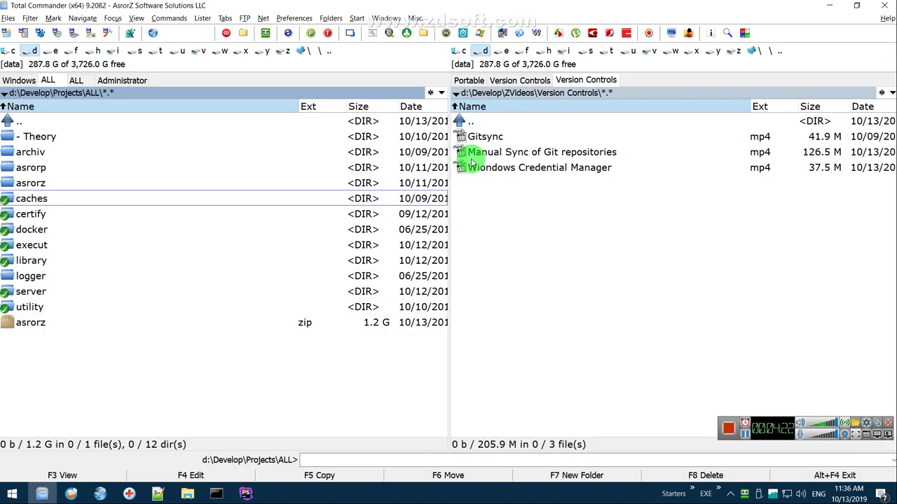
click(743, 494)
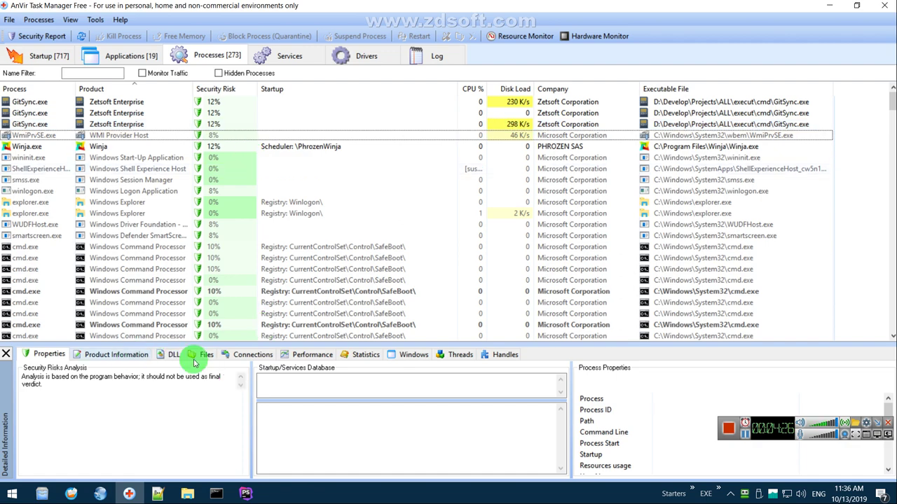
click(250, 352)
drag(248, 344, 230, 189)
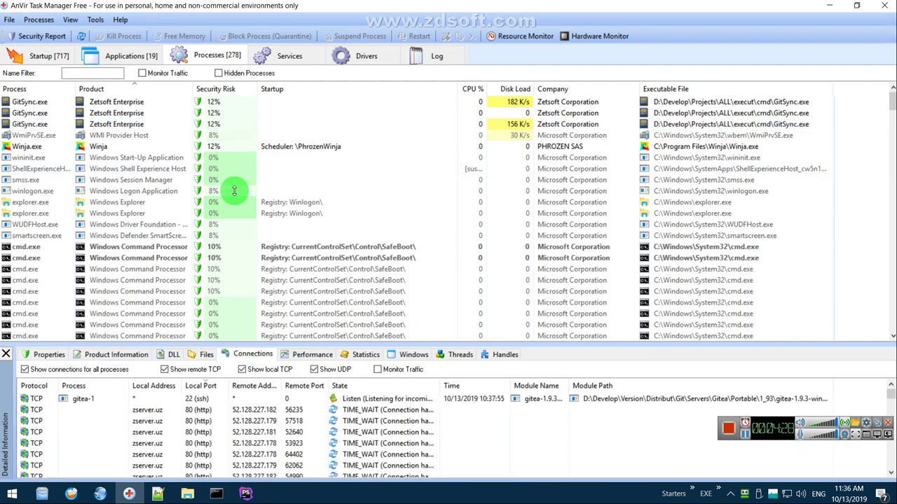
- Sort the connections by local port and examine the nginx entries on port 80
click(213, 234)
click(206, 234)
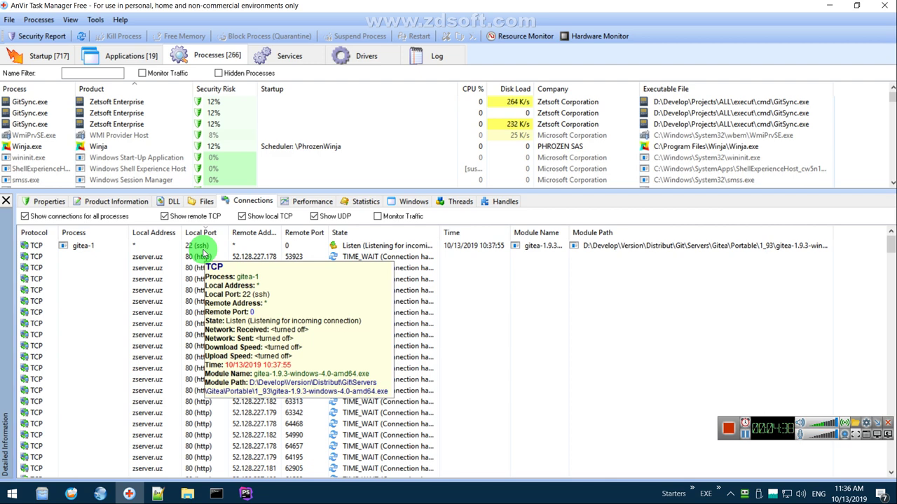
scroll(219, 297, down, 3)
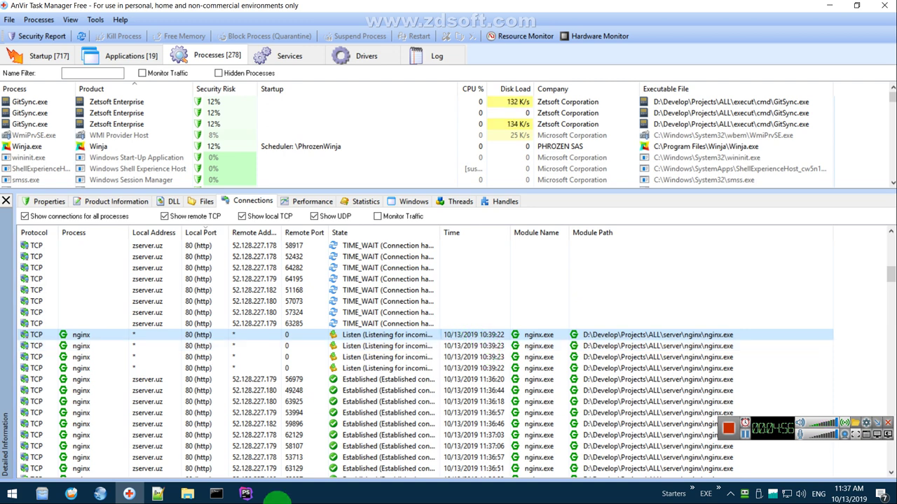
click(100, 494)
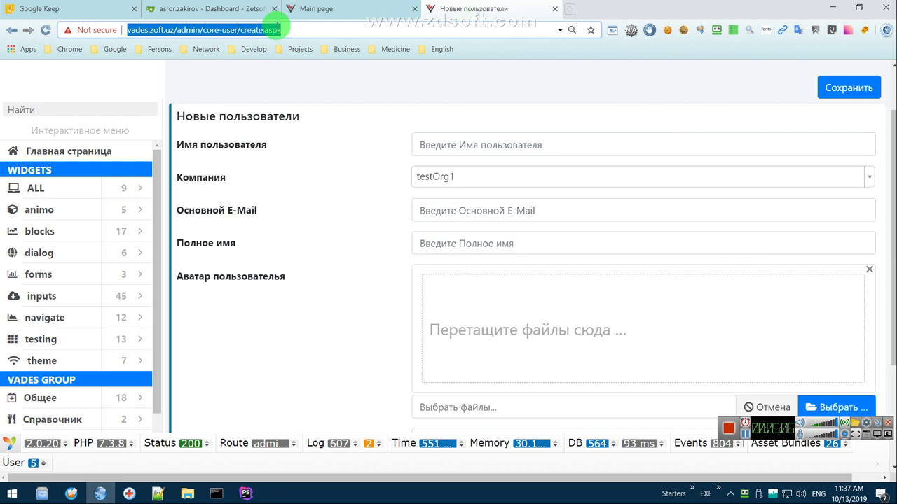
click(572, 9)
text(http://vades.zoft.uz/admin/core-user/create.aspx)
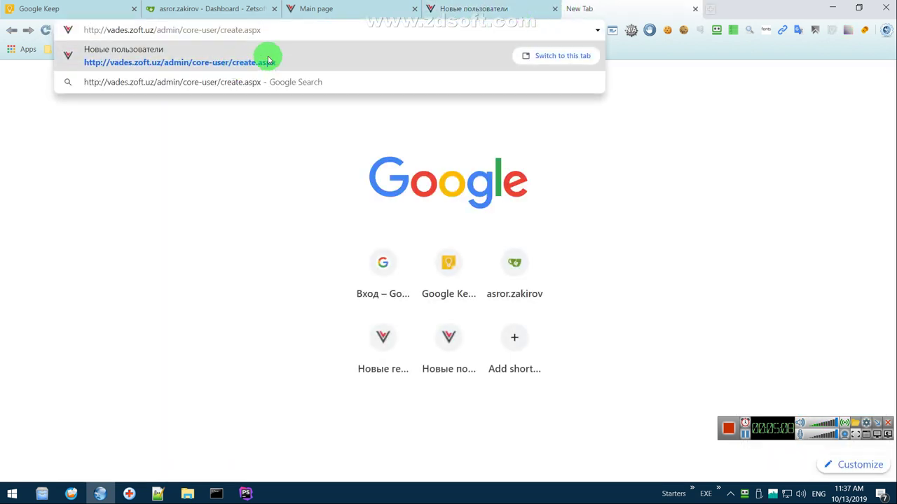
drag(261, 30, 106, 30)
text(10.10.)
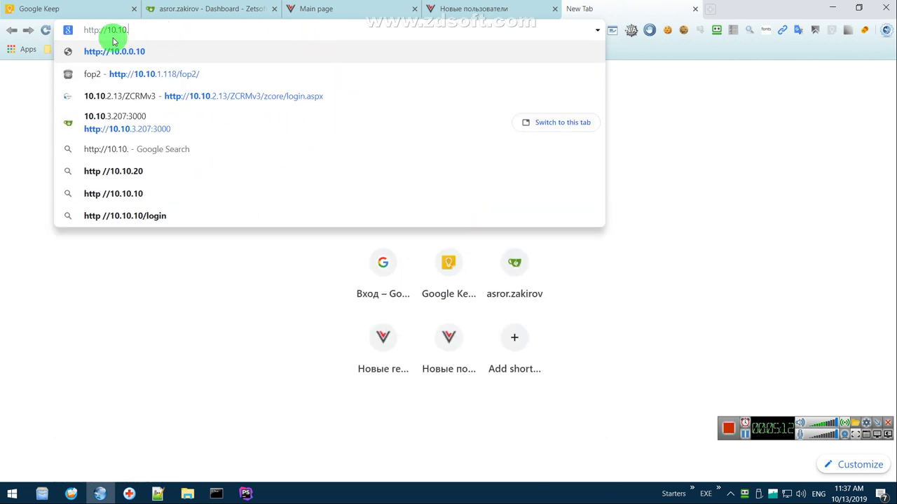
key(Down)
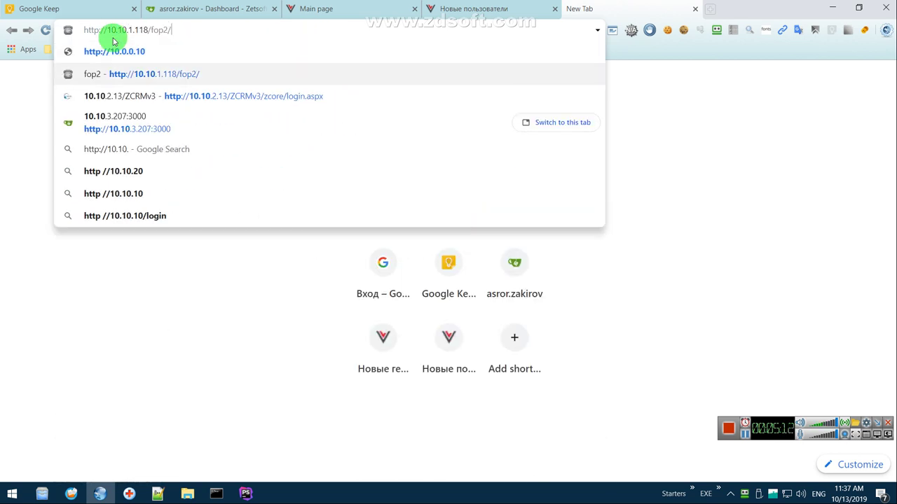
key(Up)
text(3)
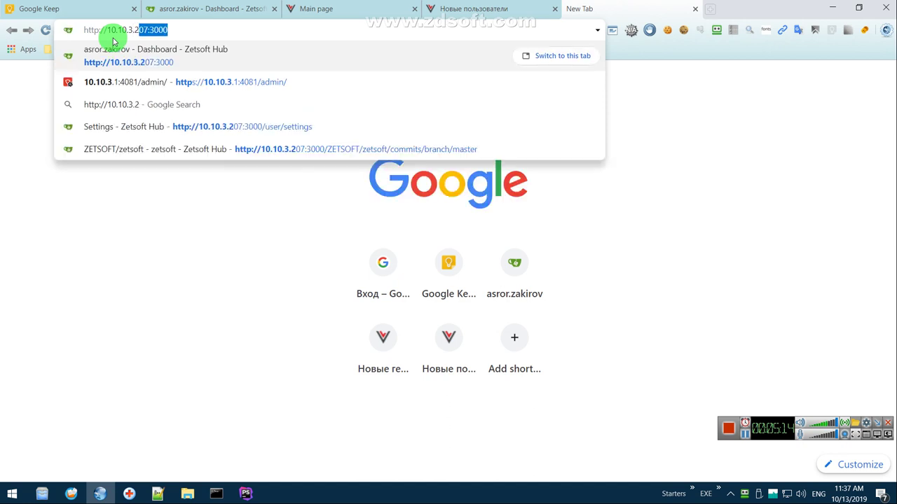
text(.207)
key(Right)
key(BackSpace)
key(BackSpace)
key(BackSpace)
key(BackSpace)
key(BackSpace)
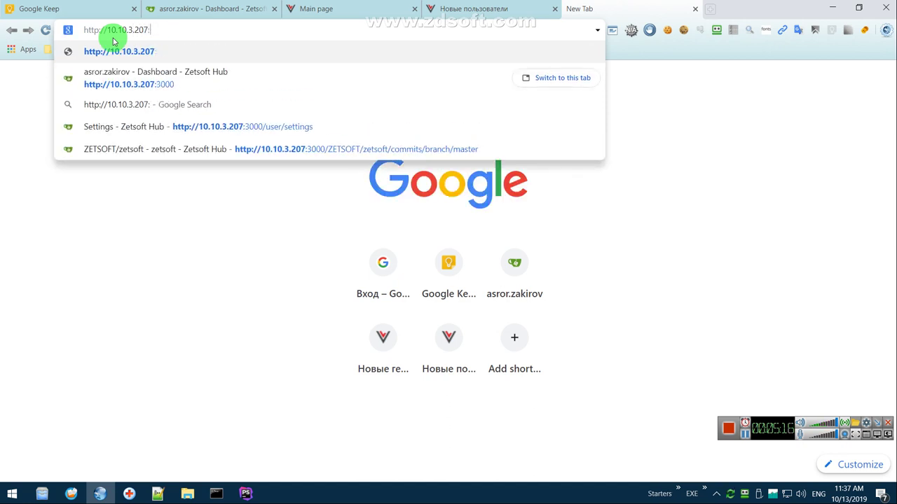
key(Return)
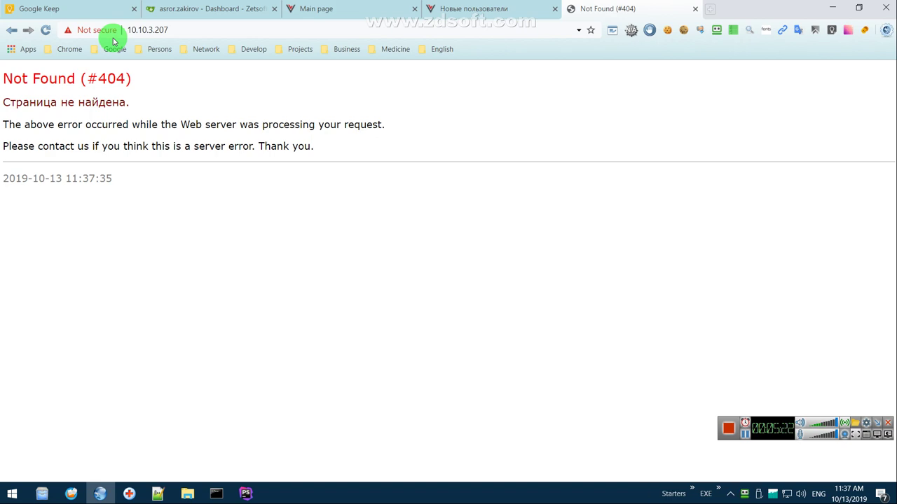
- Switch to AnVir Task Manager and examine the nginx connections on local ports 80 and 443
click(128, 494)
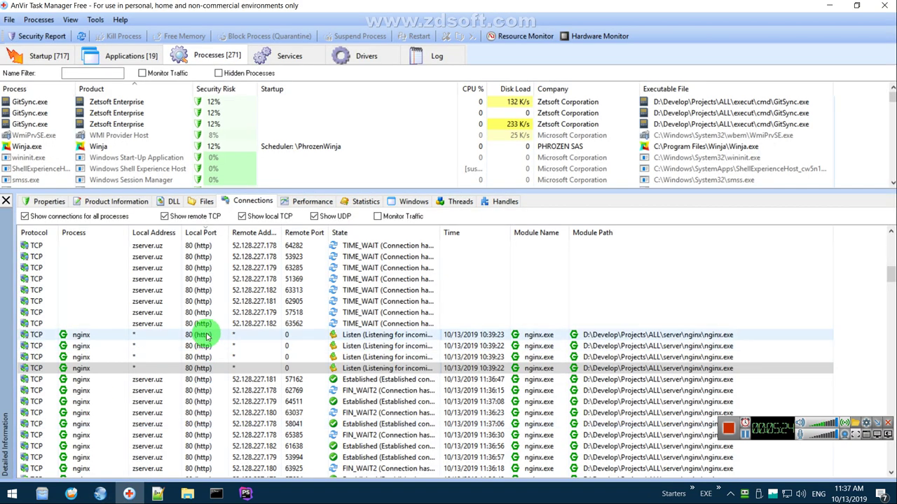
mouse_move(204, 312)
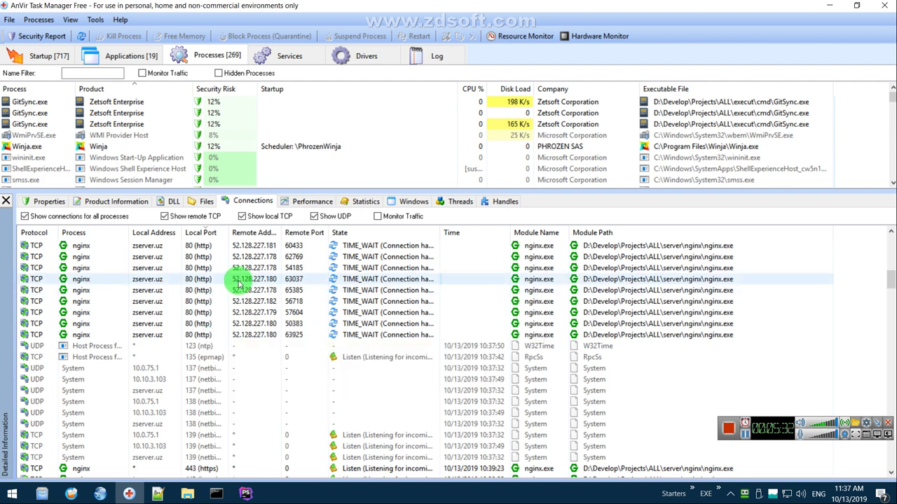
click(230, 376)
key(alt+Tab)
click(182, 28)
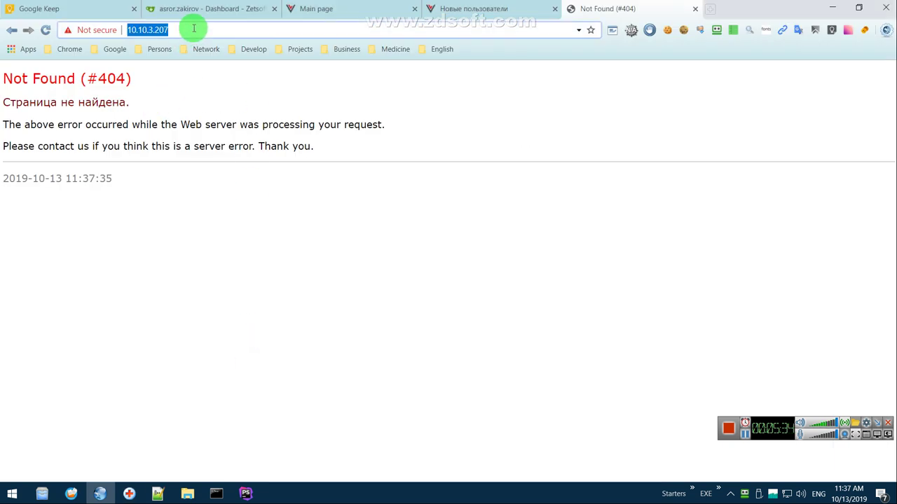
key(Home)
text(hhr)
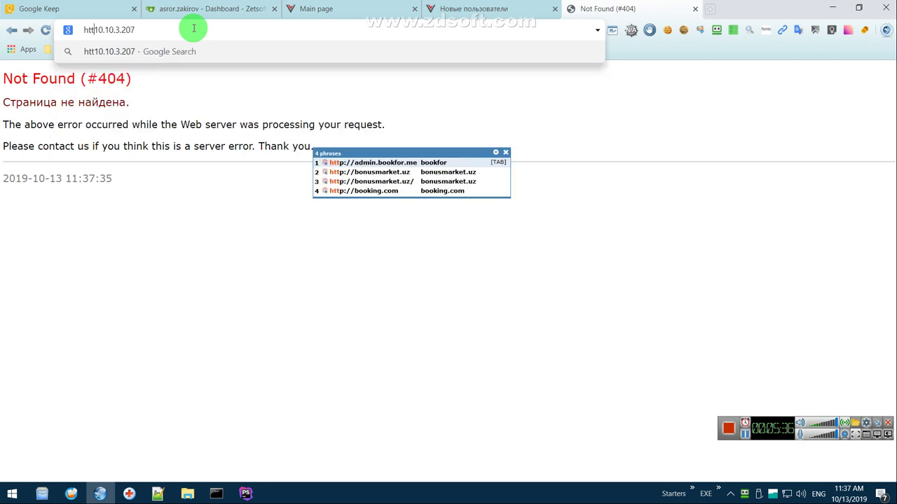
text(ps://)
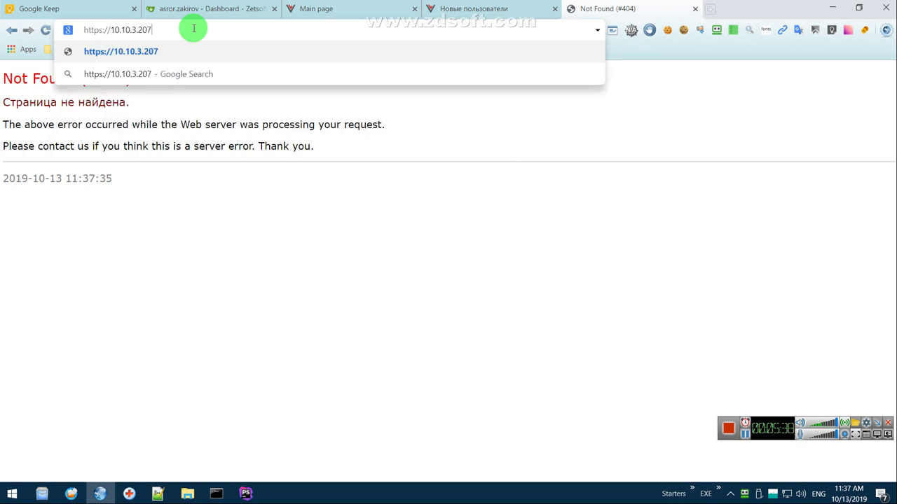
key(Return)
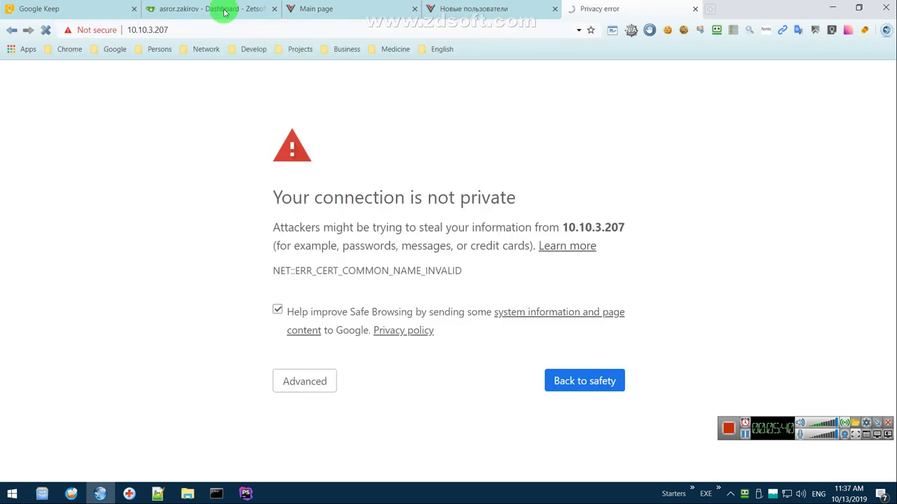
- Switch to AnVir Task Manager, show the file behind an nginx port 80 connection in Explorer, and close the task manager
key(alt+Tab)
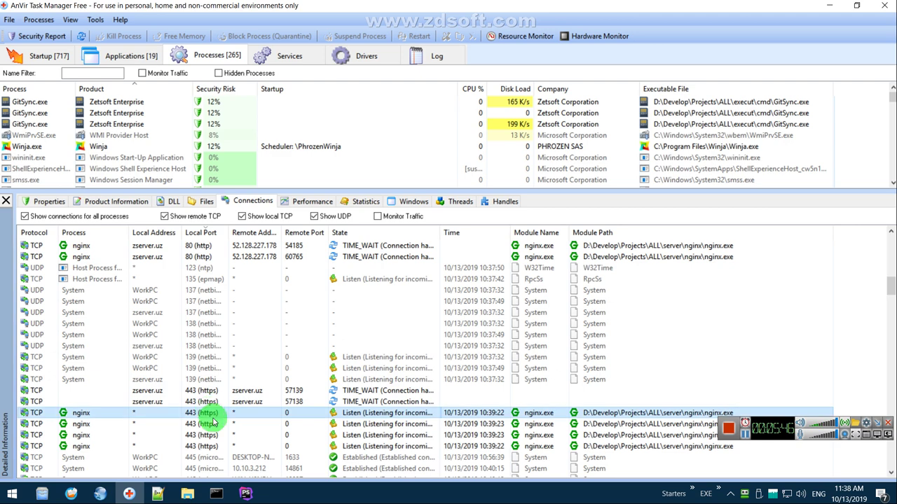
scroll(203, 392, up, 5)
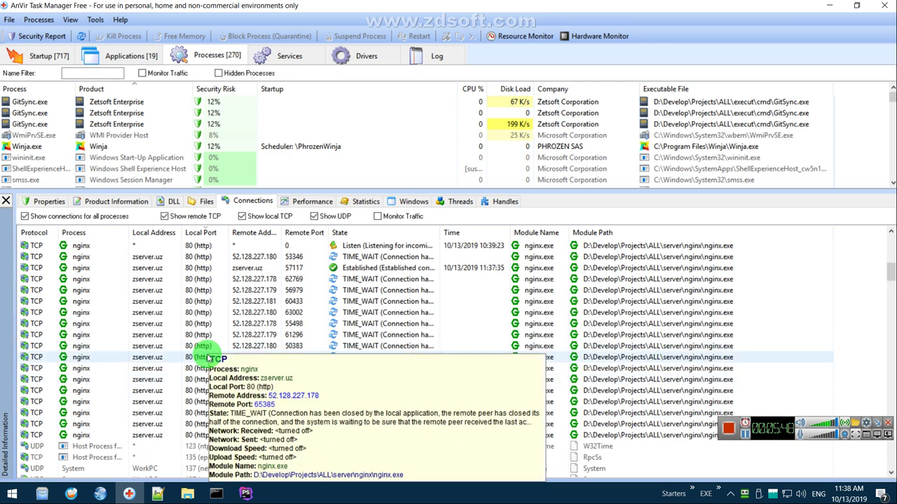
right_click(138, 345)
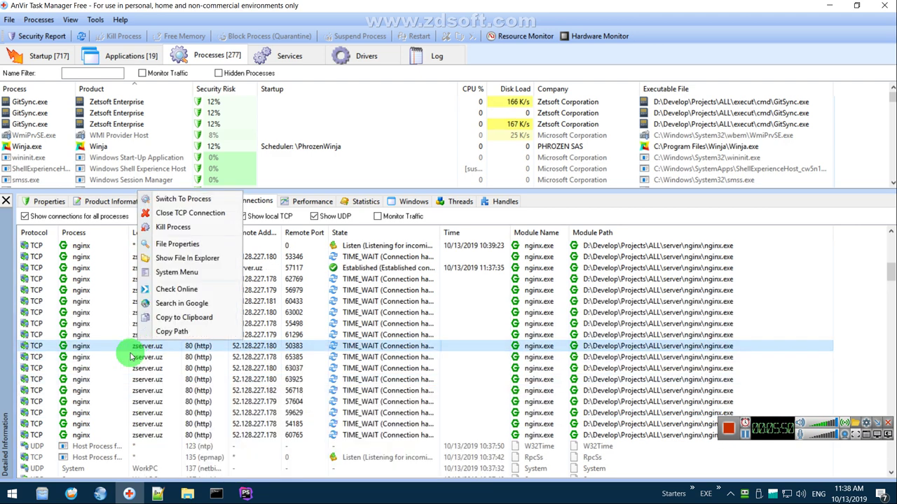
click(186, 260)
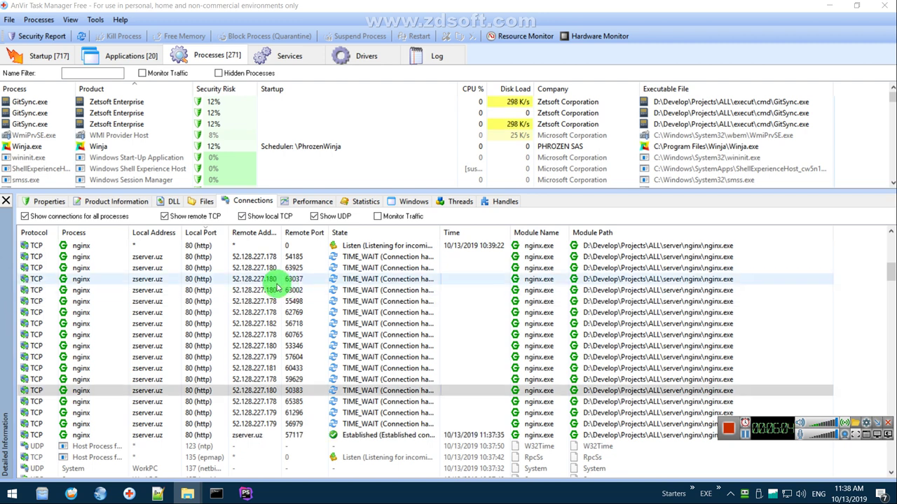
click(884, 6)
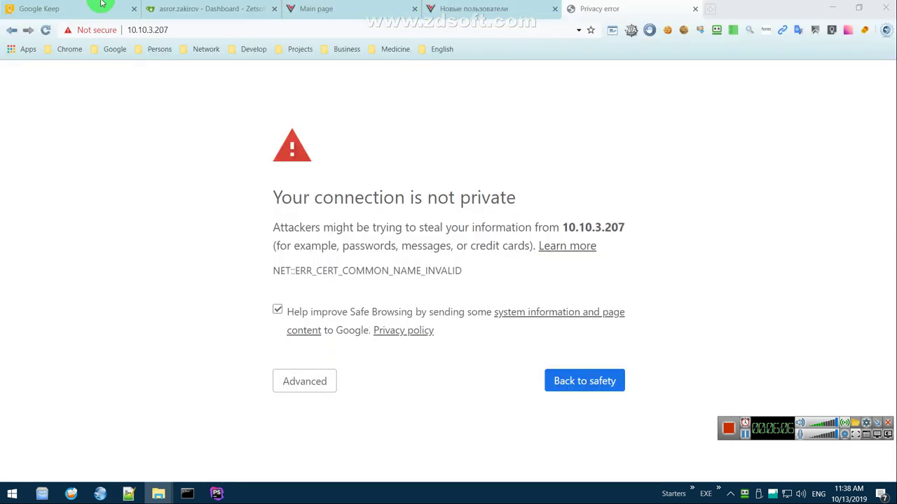
- Return to the web browser and proceed past the certificate warning to the site at 10.10.3.207
click(184, 30)
click(286, 380)
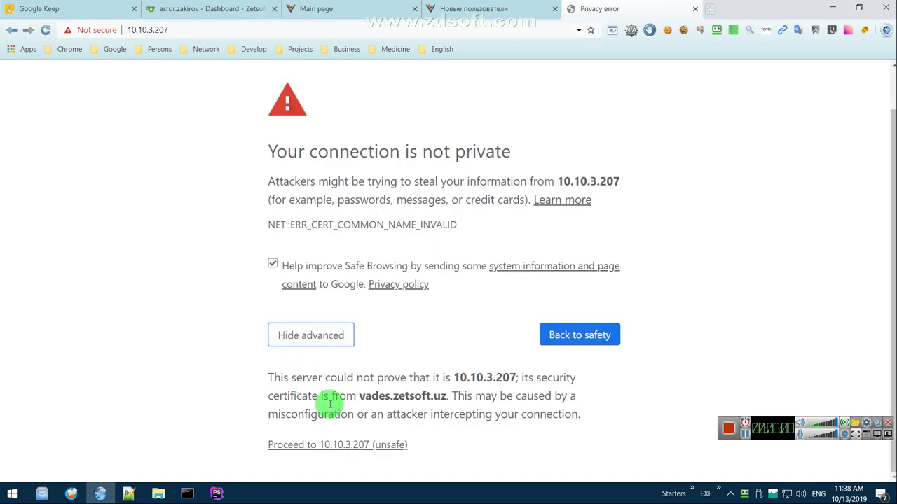
click(337, 441)
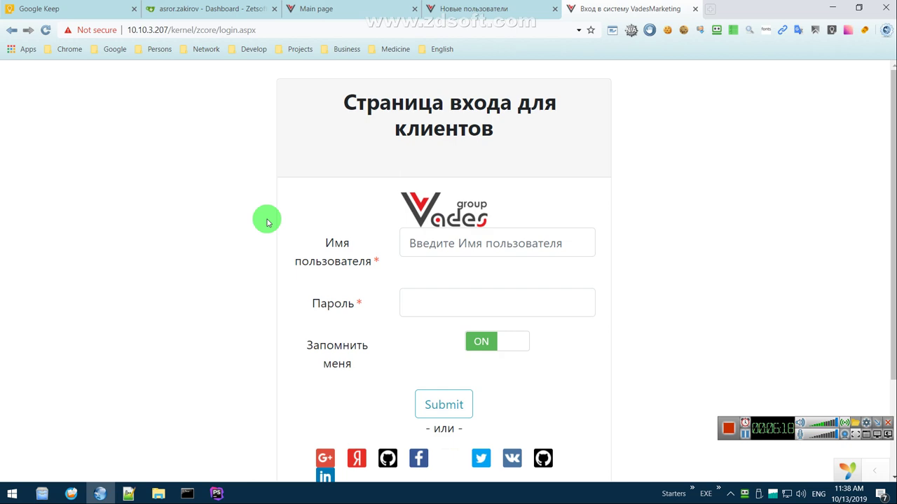
- Record the login page's network activity with a reload in the developer tools, list all requests, and show the login.aspx headers
key(F12)
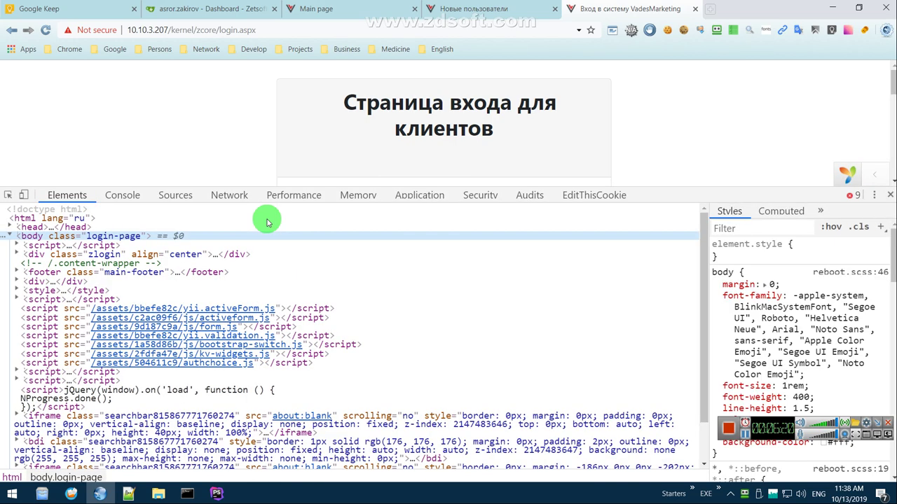
click(229, 195)
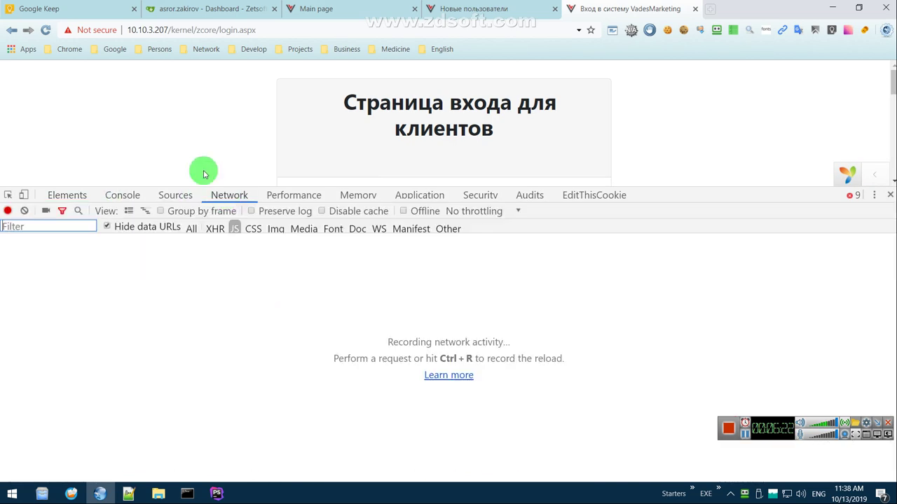
key(ctrl+r)
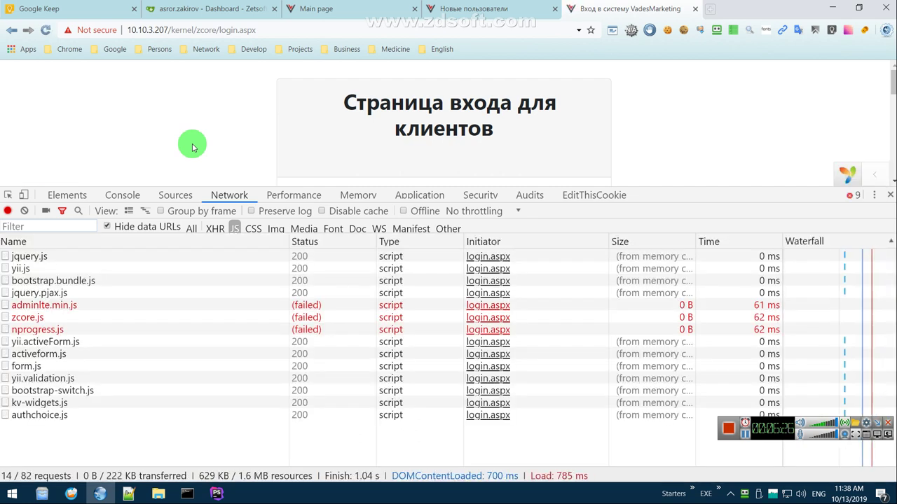
click(200, 228)
scroll(140, 274, up, 3)
click(40, 256)
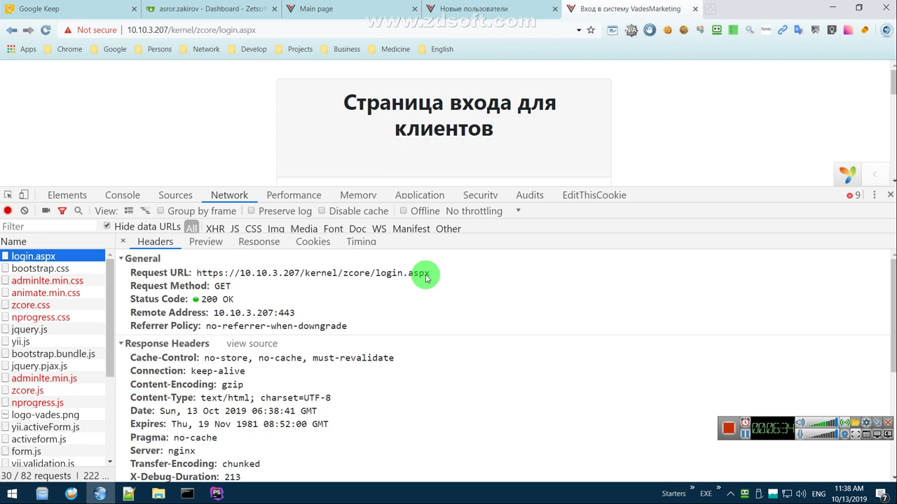
- Examine the preview of login.aspx and its HTML response, including the linked stylesheets and scripts
click(205, 241)
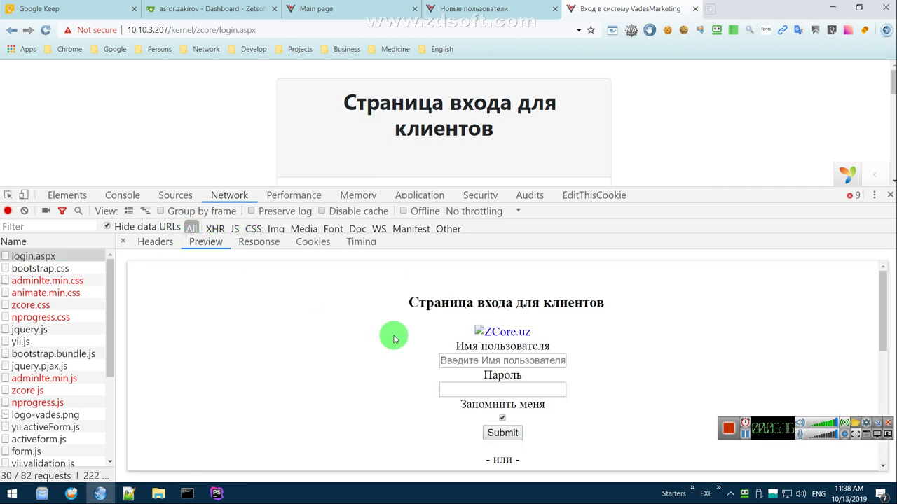
scroll(445, 341, down, 3)
click(259, 242)
scroll(259, 344, down, 10)
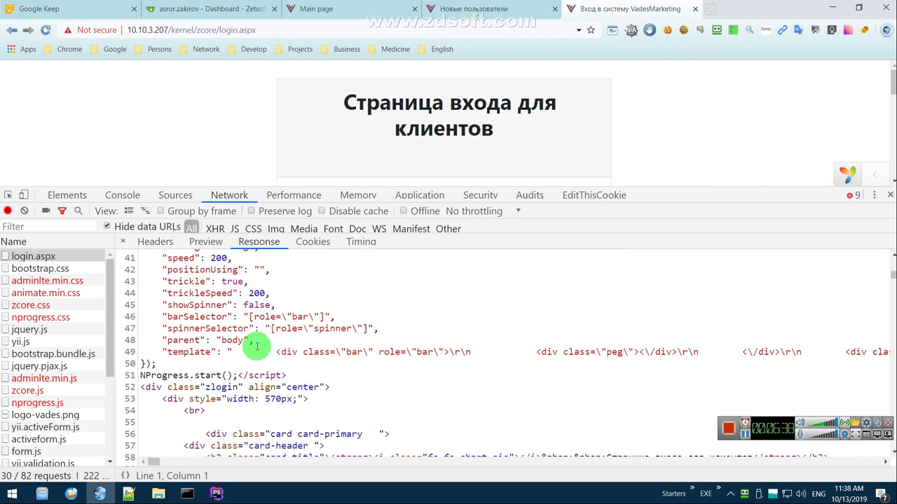
scroll(256, 344, up, 10)
scroll(257, 341, down, 7)
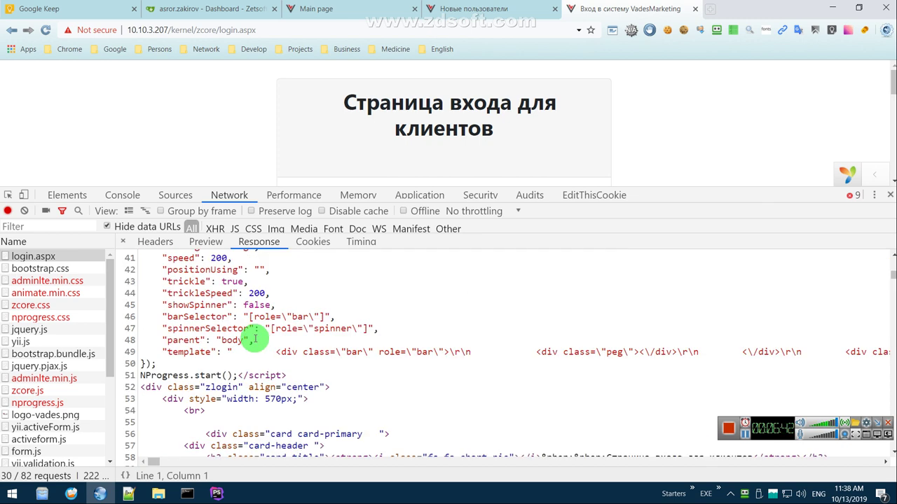
scroll(348, 378, up, 7)
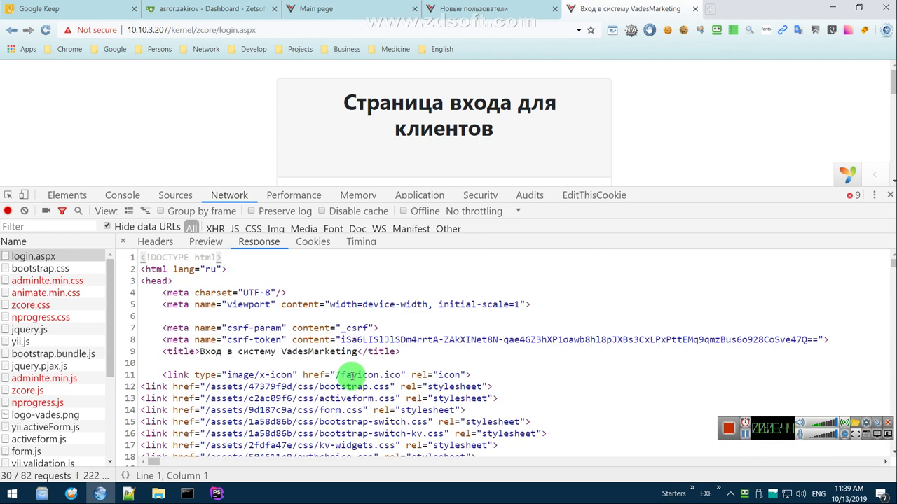
scroll(348, 377, down, 2)
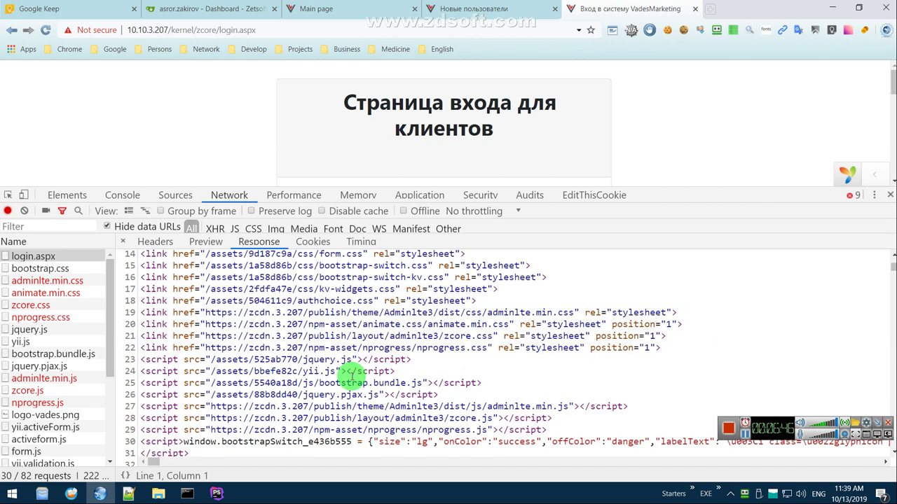
scroll(348, 375, up, 2)
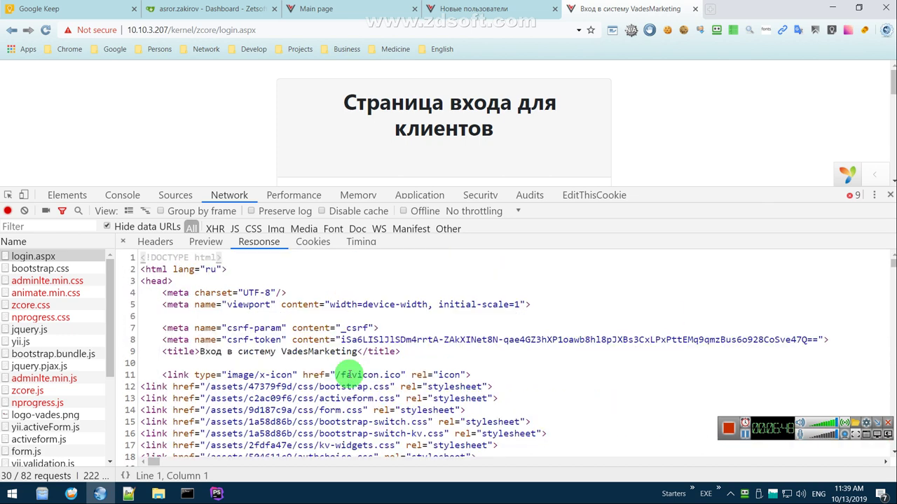
scroll(348, 374, down, 4)
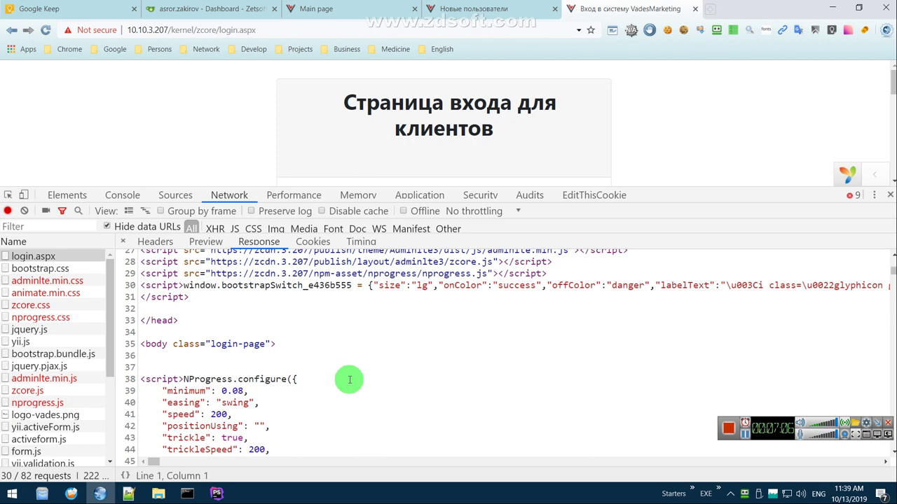
scroll(288, 319, up, 2)
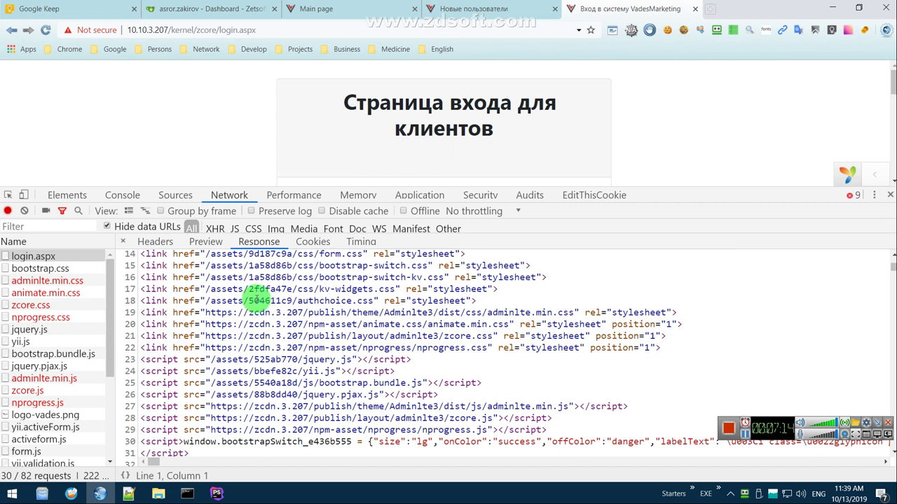
- Inspect the responses of the bootstrap.css, adminlte.min.css and animate.min.css requests, and close the developer tools
click(48, 269)
click(53, 280)
click(56, 293)
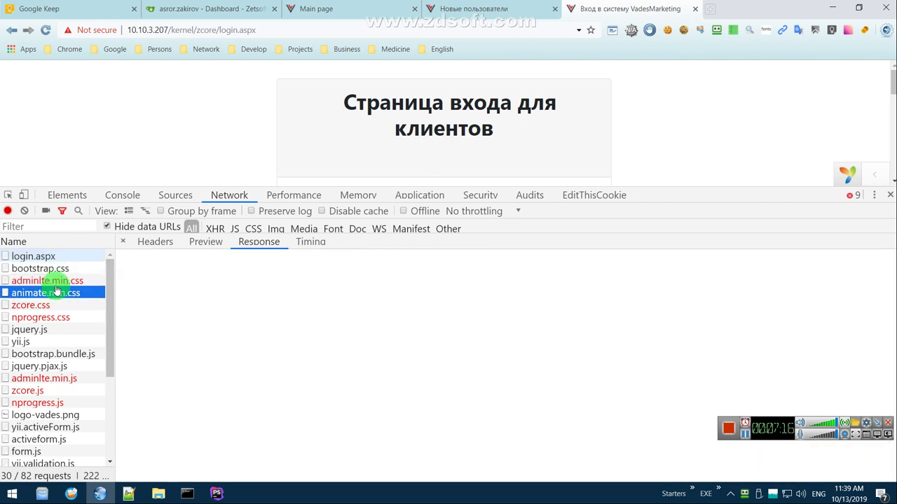
click(55, 281)
click(889, 195)
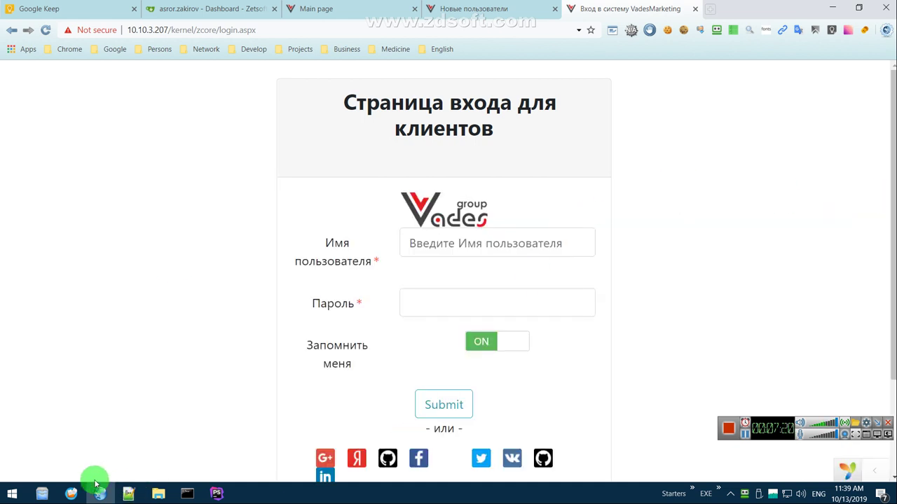
- Switch to the server project window in PhpStorm
click(217, 493)
click(266, 451)
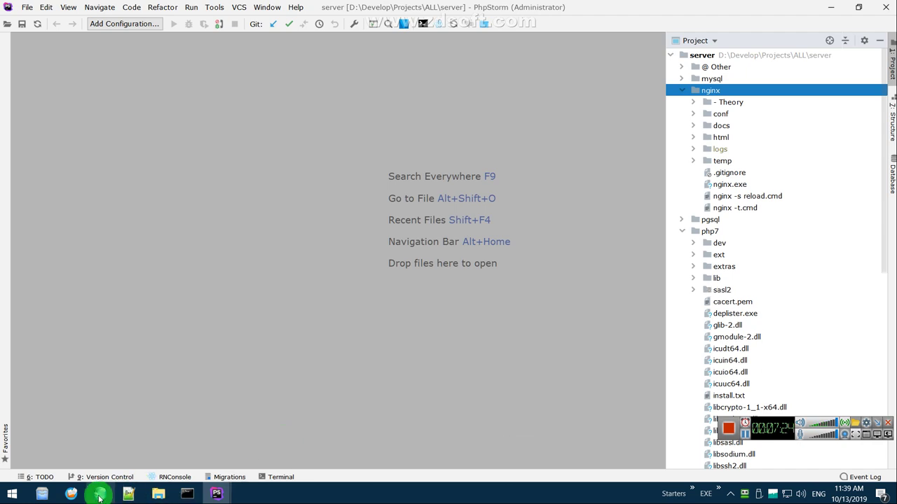
- Switch to Total Commander, launch HostProfiles from utility\HostProfiles in the ALL projects folder, and activate the Develop host profile
click(71, 494)
click(42, 494)
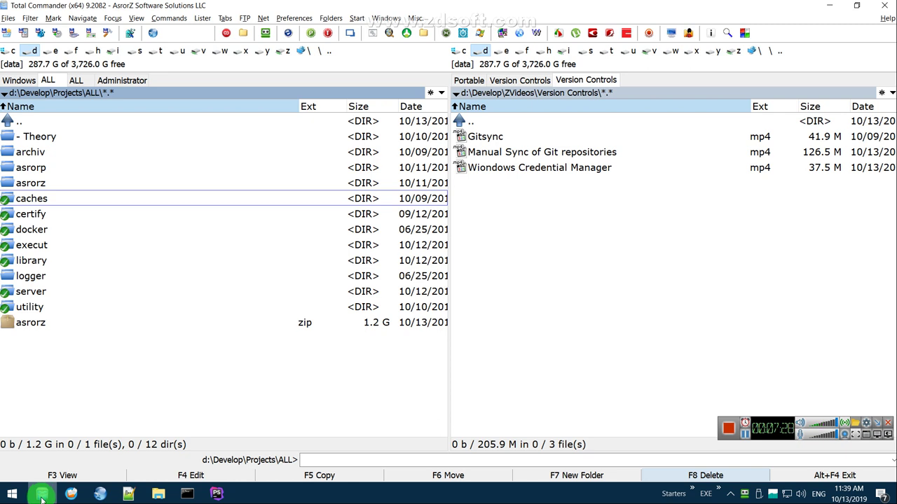
click(31, 261)
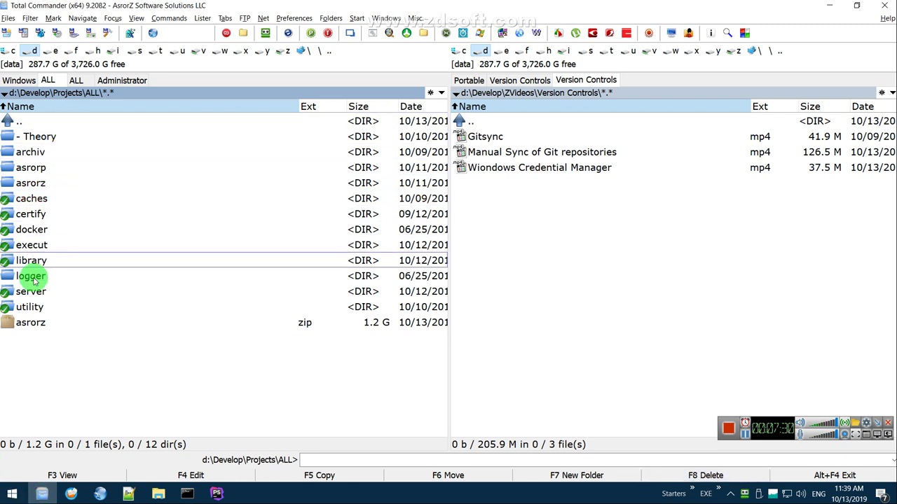
double_click(32, 307)
double_click(38, 182)
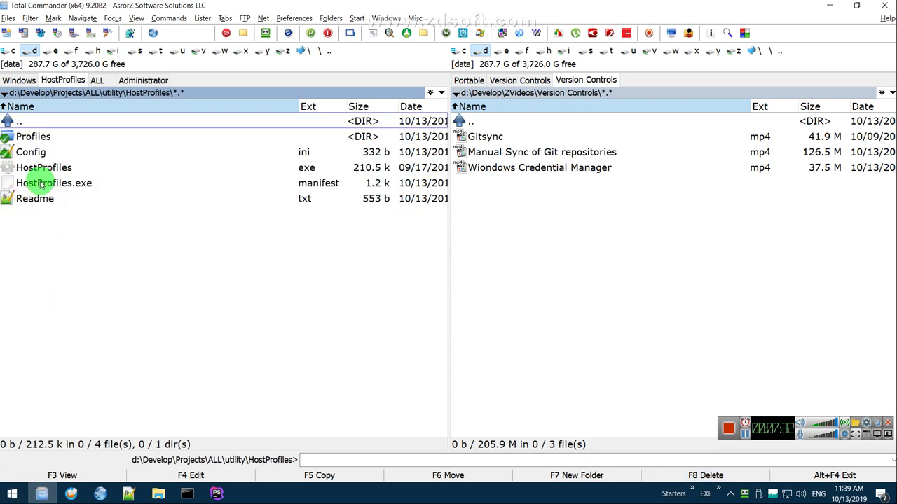
double_click(63, 168)
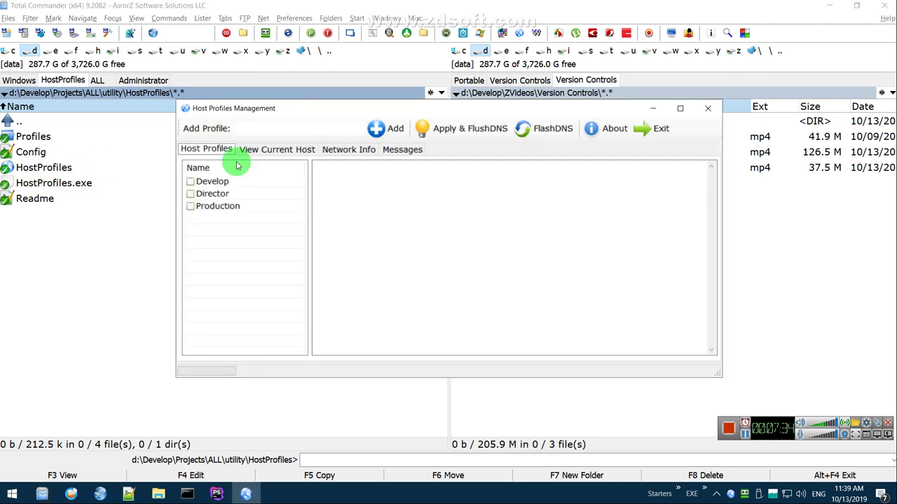
double_click(222, 181)
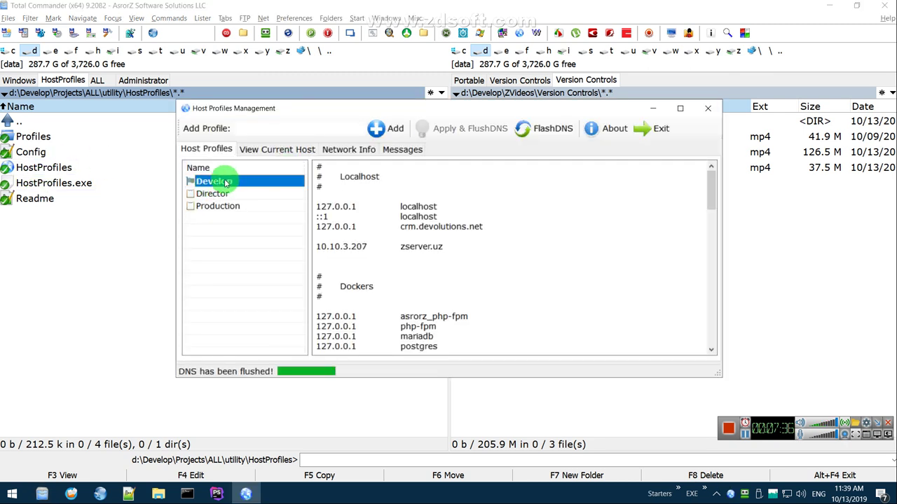
- Examine the Develop profile's host mappings, including the PSS, ZET and Wish domain sections
click(516, 267)
scroll(516, 266, down, 15)
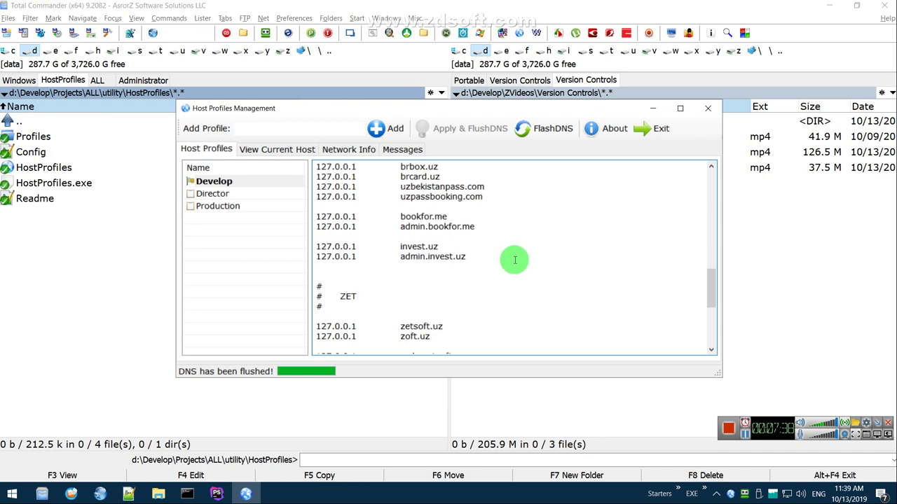
scroll(514, 259, down, 3)
scroll(515, 259, up, 5)
scroll(485, 256, down, 8)
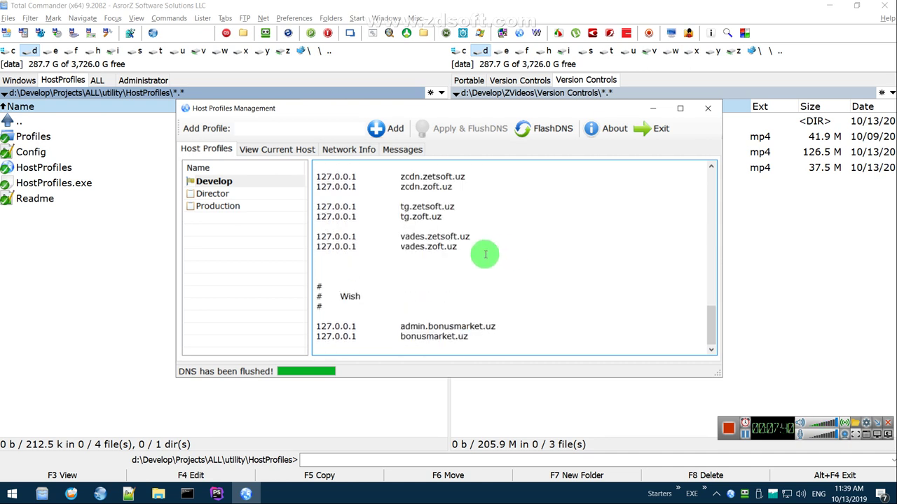
scroll(485, 255, up, 3)
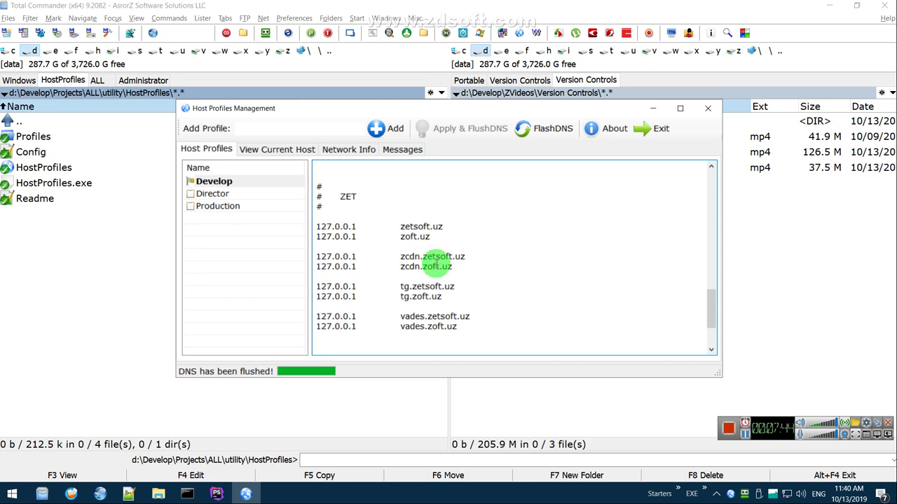
scroll(450, 326, down, 3)
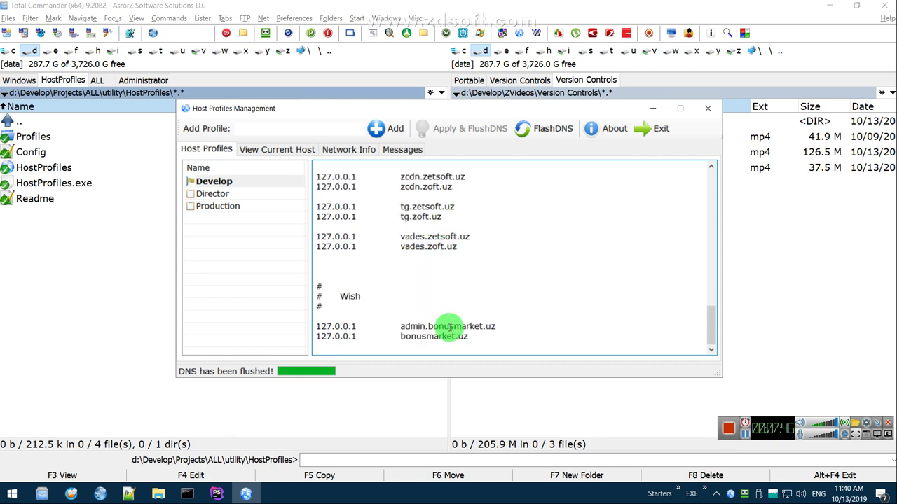
scroll(450, 326, up, 20)
scroll(450, 327, down, 12)
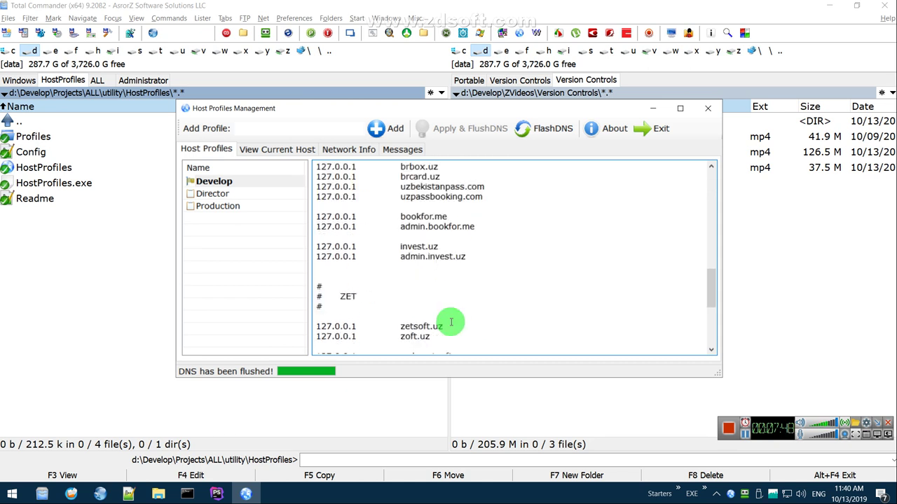
scroll(451, 322, up, 3)
scroll(451, 322, down, 8)
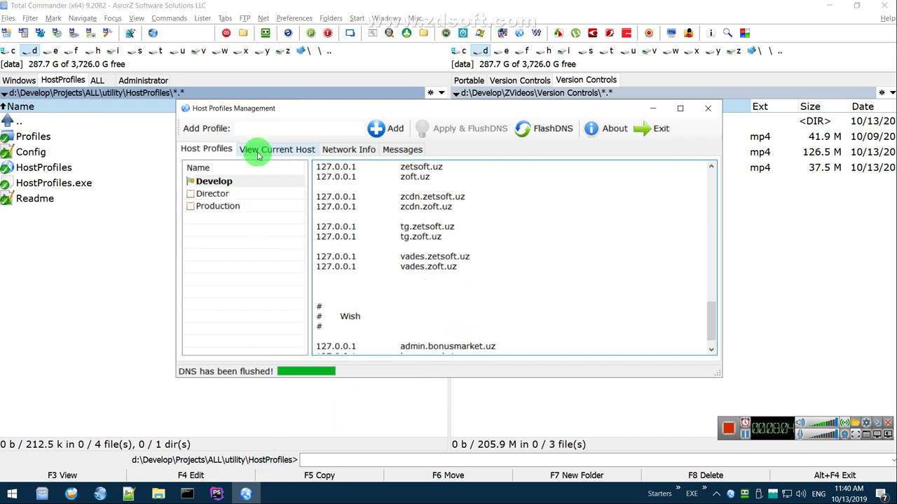
- Examine the current hosts file with the Develop profile selected
click(214, 184)
click(259, 148)
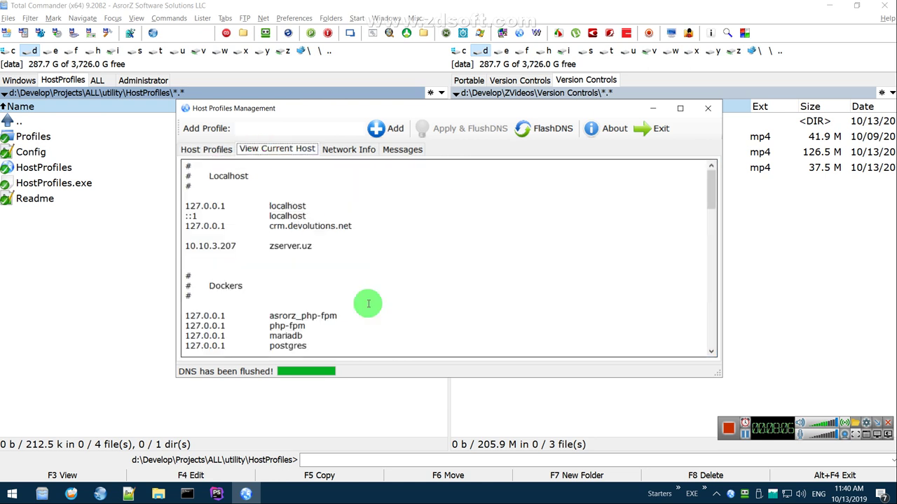
scroll(366, 301, down, 5)
scroll(367, 301, down, 3)
- Activate the Director profile and check which entries the current hosts file contains
click(201, 148)
click(203, 192)
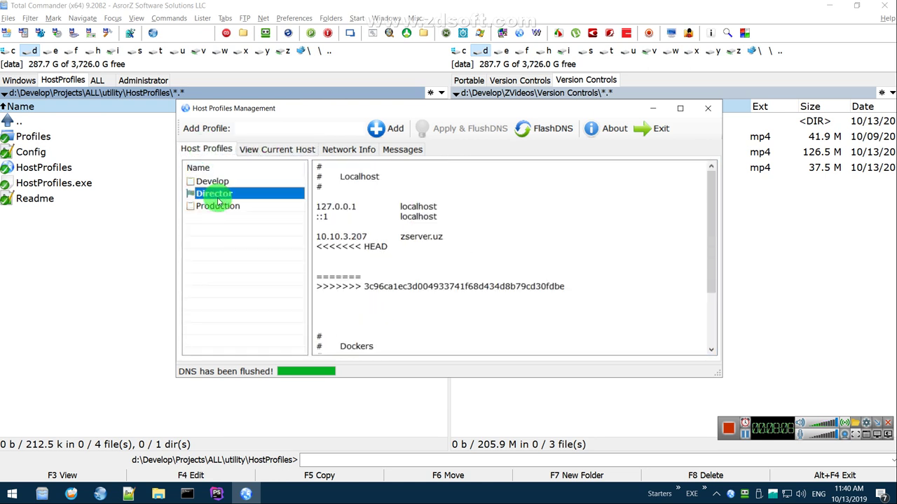
click(269, 150)
scroll(314, 326, down, 5)
scroll(314, 325, up, 8)
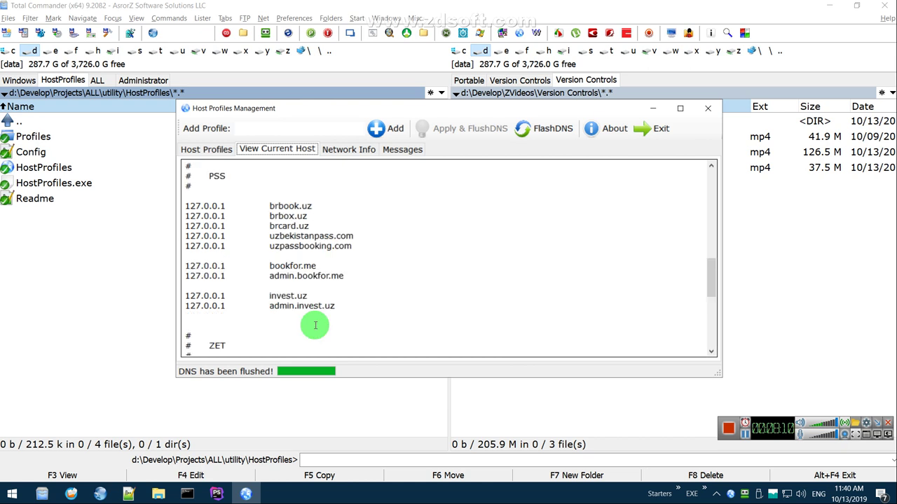
- Delete the leftover merge conflict markers below the zserver.uz entry in the Director profile and apply the profile with a DNS flush
click(226, 149)
click(222, 195)
double_click(221, 195)
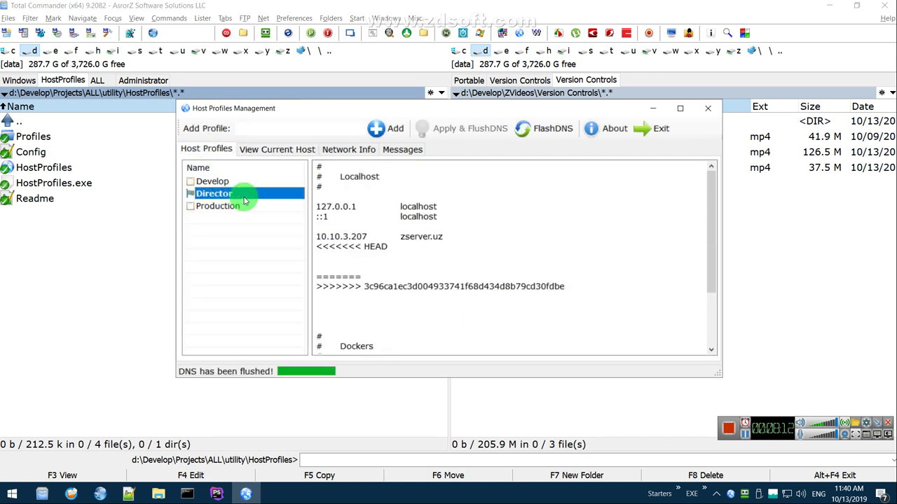
scroll(465, 296, down, 3)
scroll(456, 352, up, 3)
scroll(461, 300, down, 3)
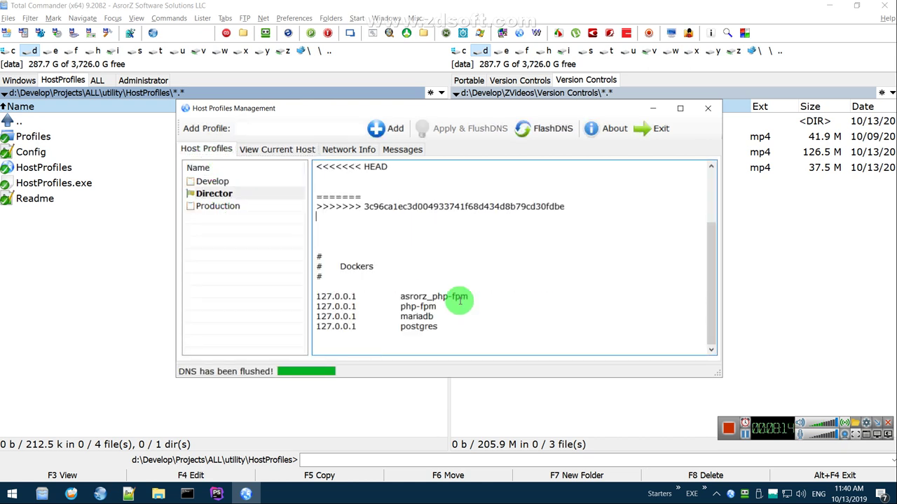
scroll(459, 299, up, 3)
drag(461, 300, 276, 240)
key(Delete)
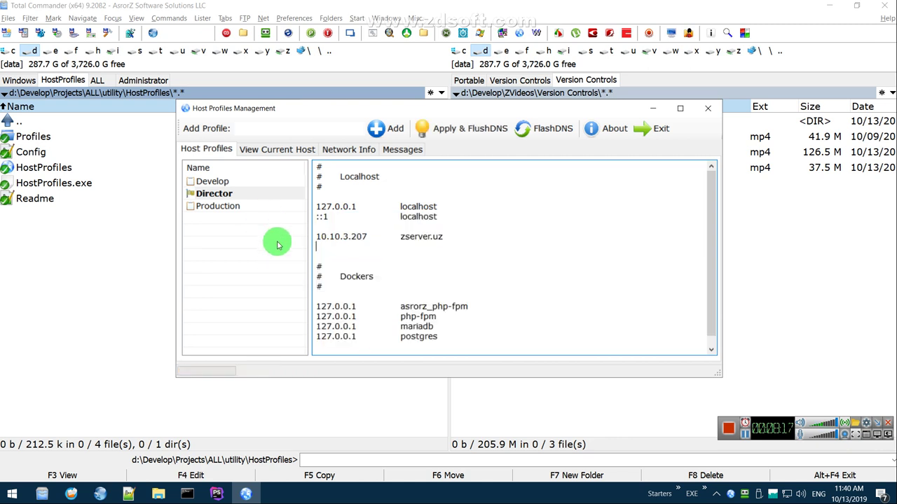
click(436, 134)
- Compare the current hosts file with the Director profile's entries, reselecting Director between checks
click(284, 150)
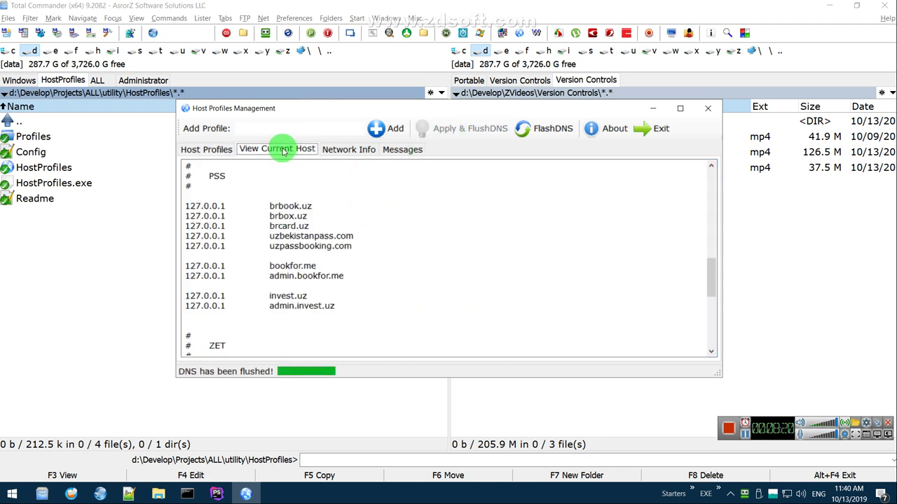
scroll(356, 280, down, 10)
click(227, 148)
click(237, 195)
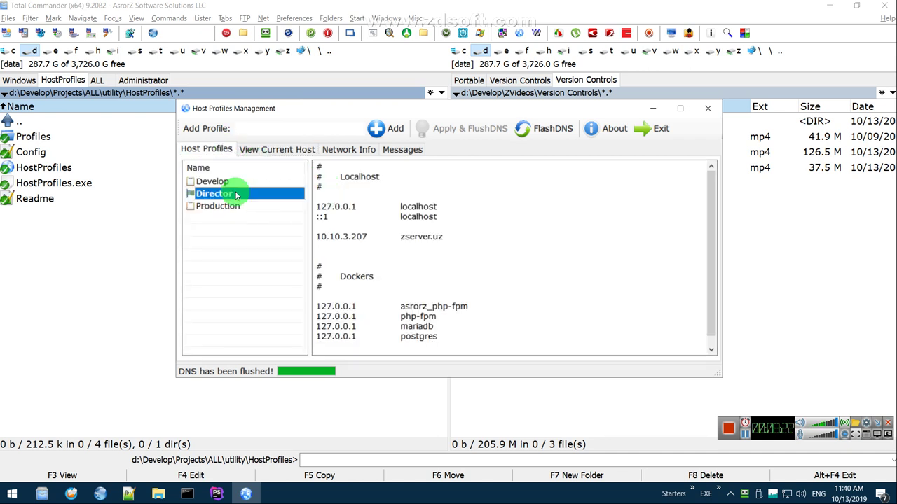
click(273, 150)
scroll(355, 285, up, 10)
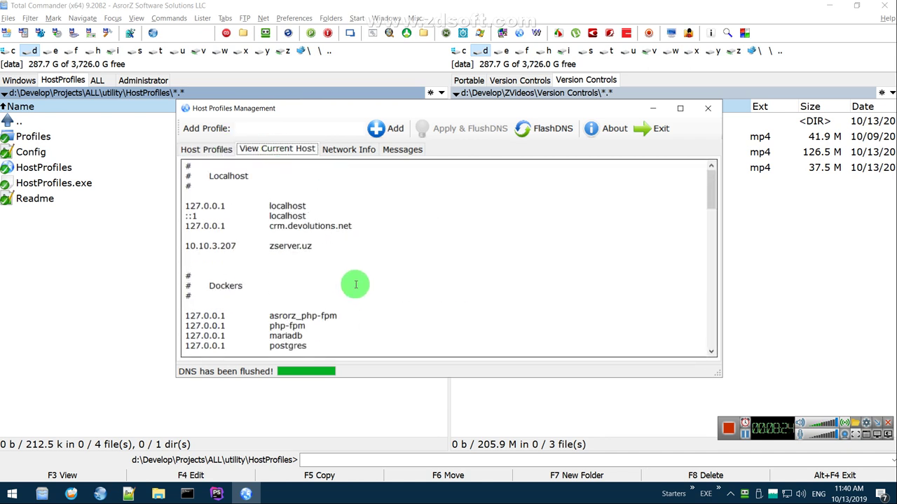
click(203, 150)
click(214, 193)
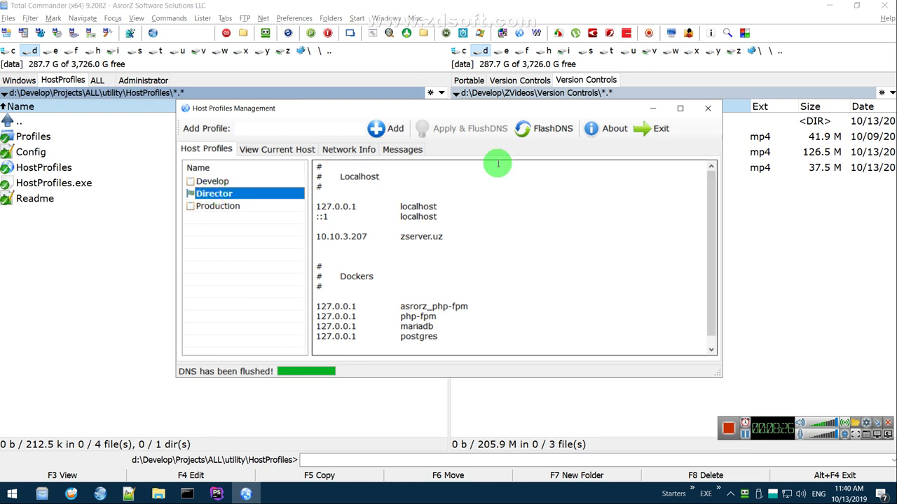
- Close Host Profiles Management and open the Windows drivers\etc folder in Total Commander
click(708, 107)
click(686, 203)
click(524, 80)
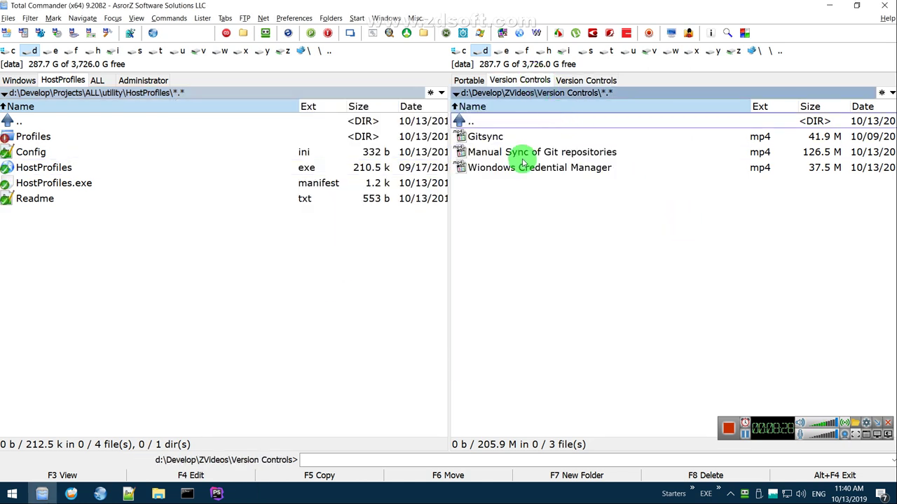
key(ctrl+d)
mouse_move(488, 121)
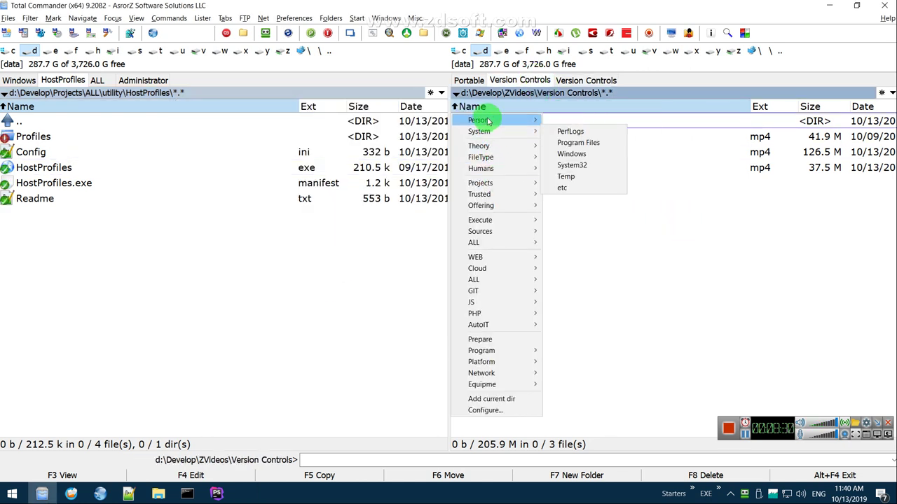
click(592, 190)
- Remove the Read-only attribute from the hosts file and confirm its properties
right_click(485, 137)
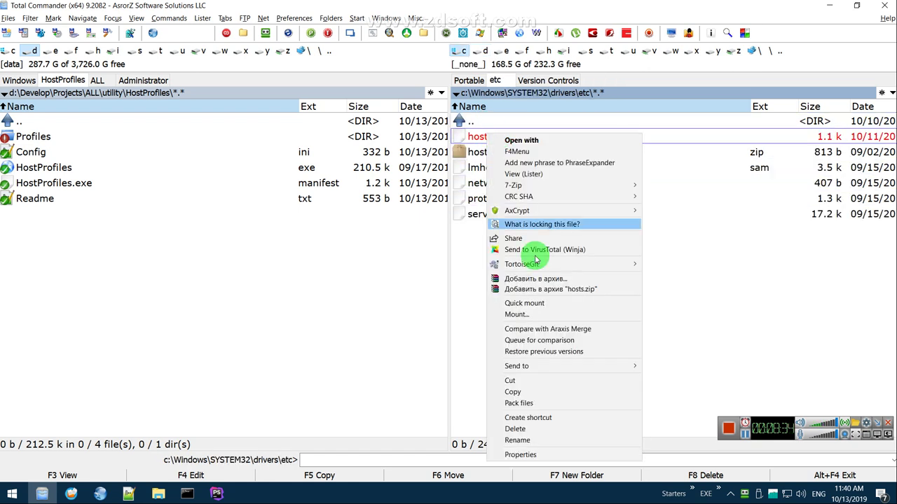
click(547, 457)
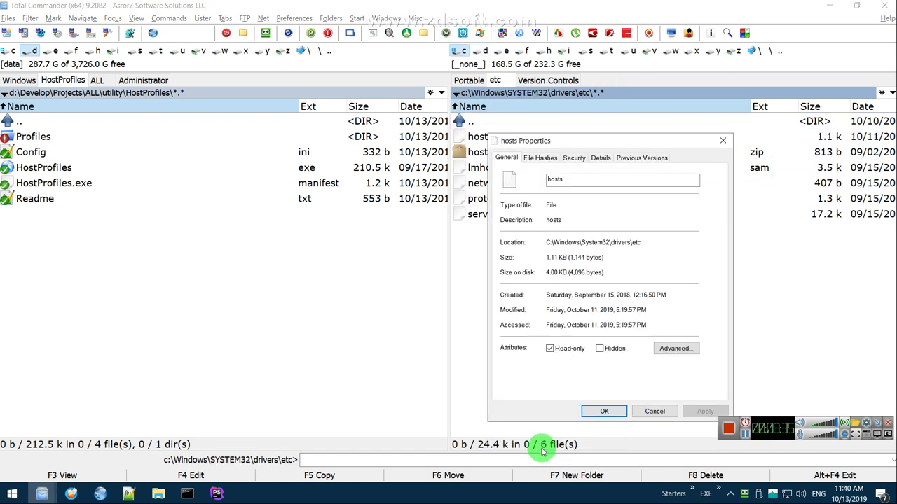
click(577, 354)
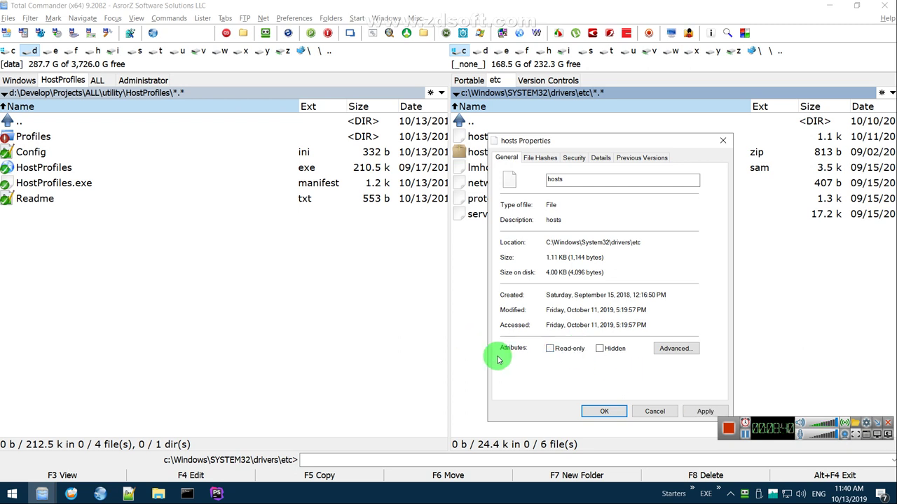
click(701, 412)
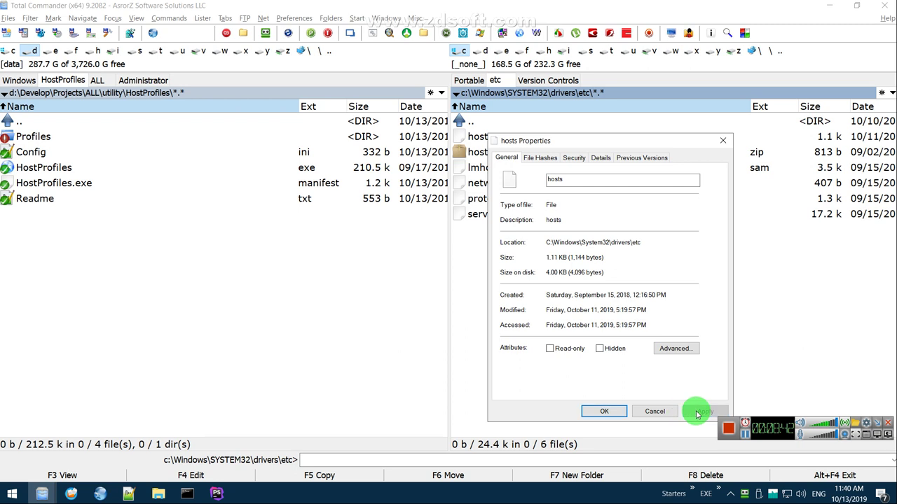
click(605, 412)
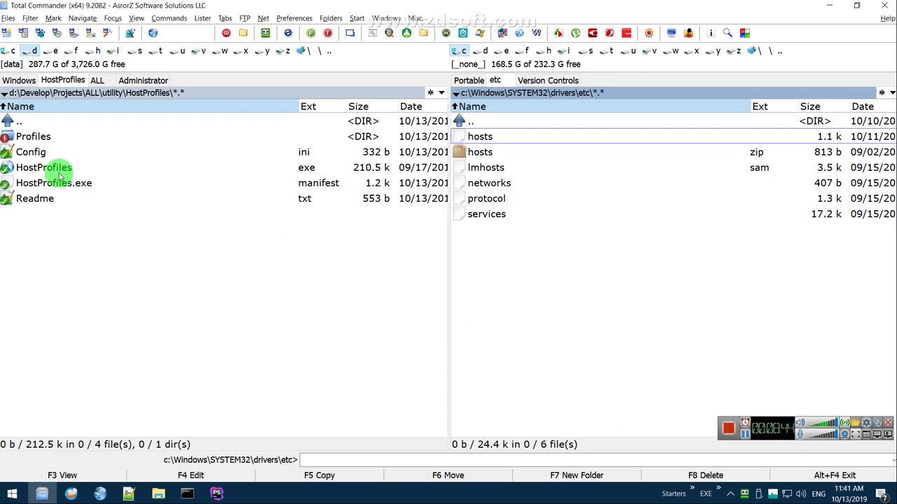
- Relaunch HostProfiles, activate the Develop profile and check the current hosts file
double_click(64, 169)
click(233, 182)
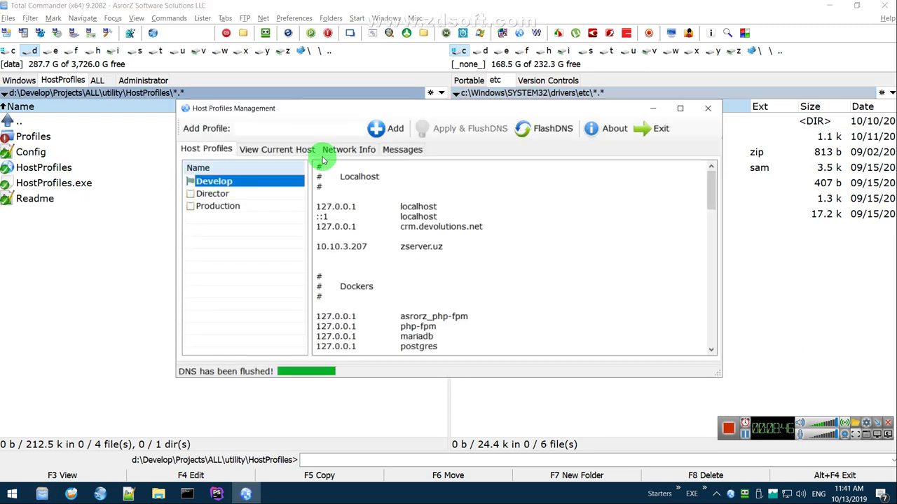
click(293, 156)
scroll(352, 295, down, 5)
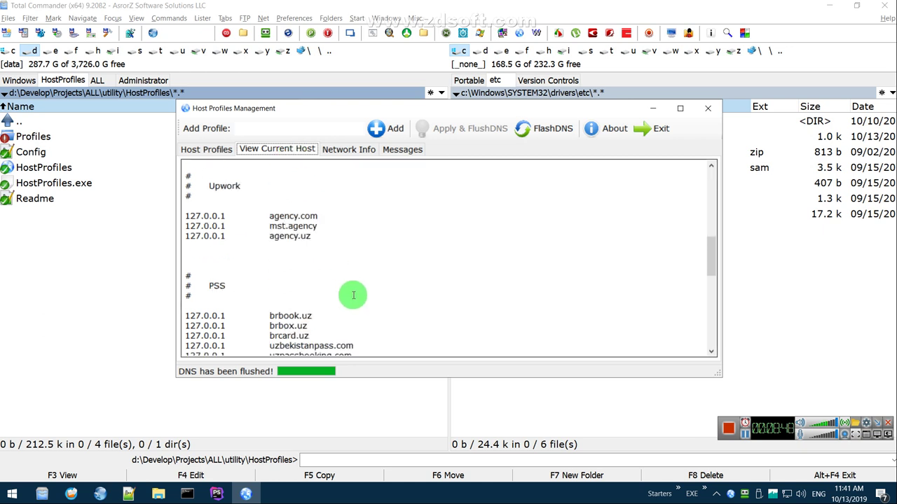
- Switch the active host profile to Director and check the entries in the current hosts file
click(213, 149)
click(213, 193)
click(274, 156)
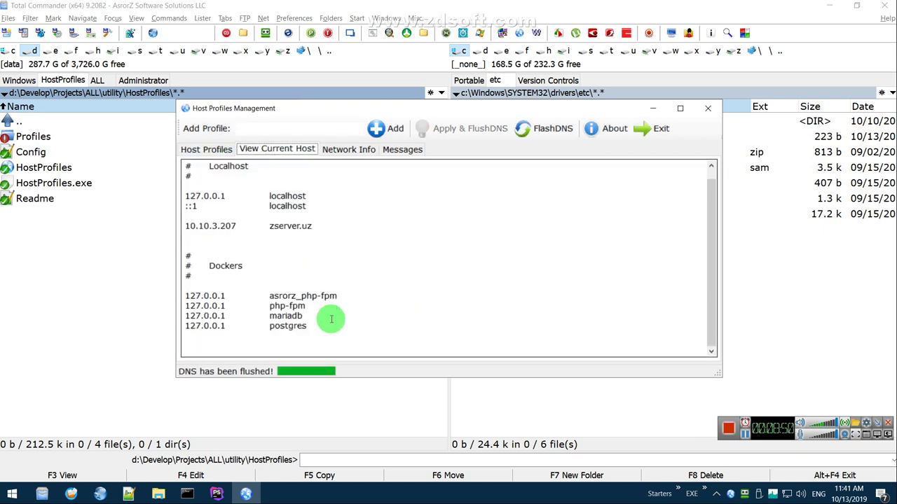
scroll(326, 311, down, 1)
scroll(281, 264, up, 1)
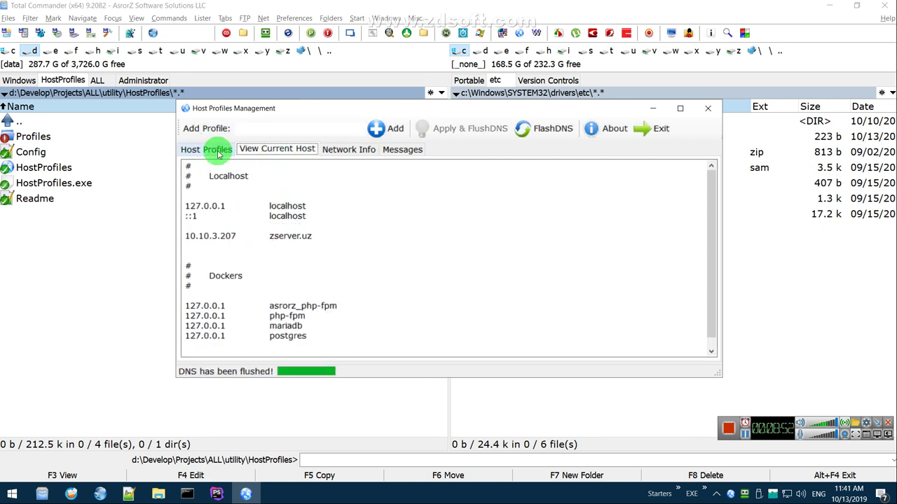
- Switch the active profile back to Develop and view the resulting hosts file
click(206, 149)
click(220, 182)
click(255, 149)
scroll(292, 256, down, 10)
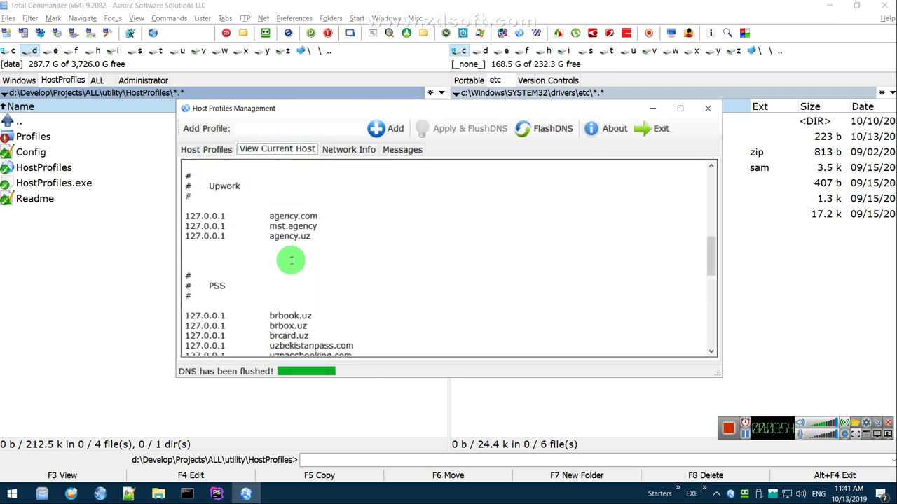
- Make Director the active profile again, verify the current hosts file and return to the profile list
click(219, 149)
click(209, 194)
click(294, 149)
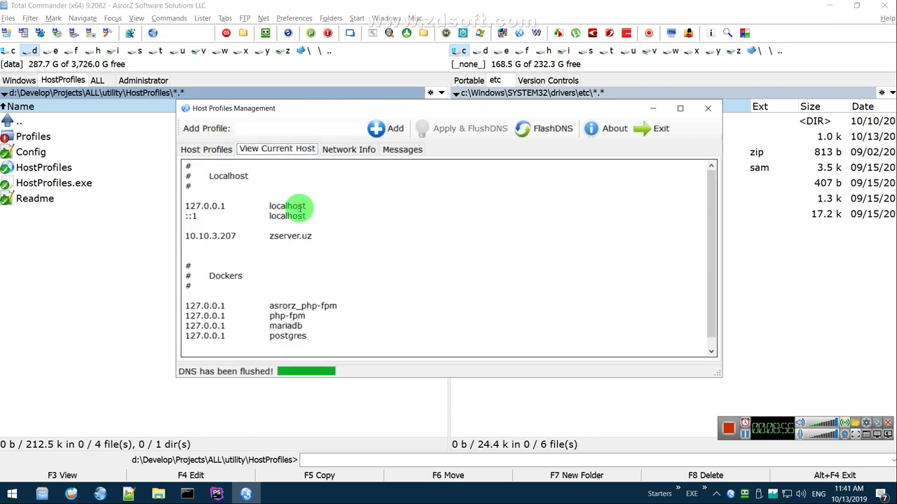
scroll(296, 267, down, 1)
click(226, 150)
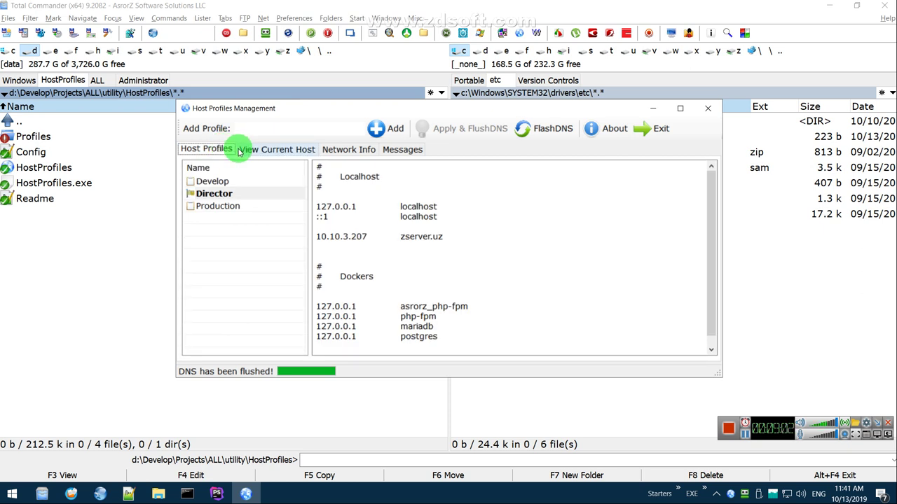
- Activate the Develop host profile and look through its domain entries down to the zetsoft.uz and Wish sections
click(216, 182)
scroll(413, 266, down, 5)
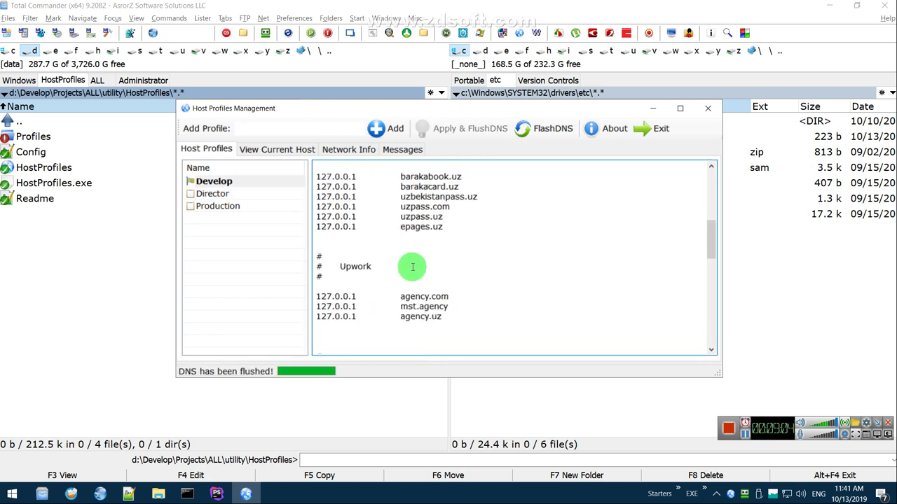
scroll(413, 267, down, 5)
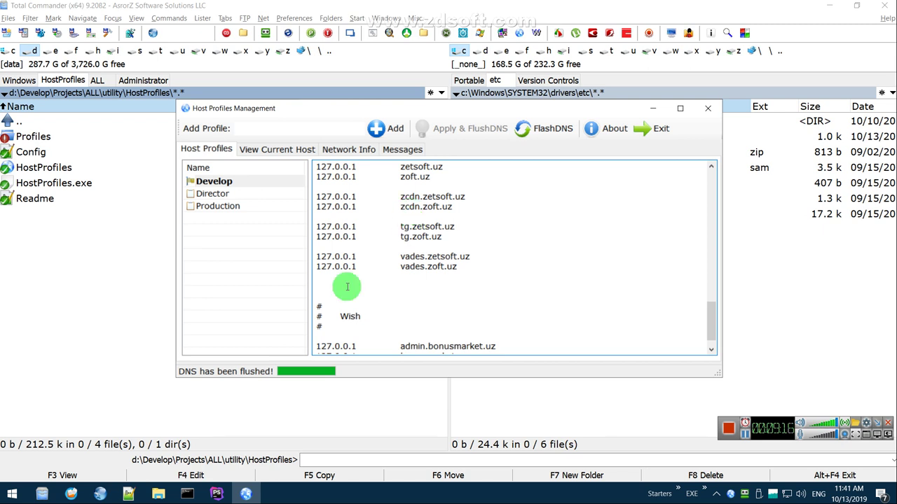
- Switch to AnVir Task Manager and inspect the two nginx connections on local port 1935
click(100, 493)
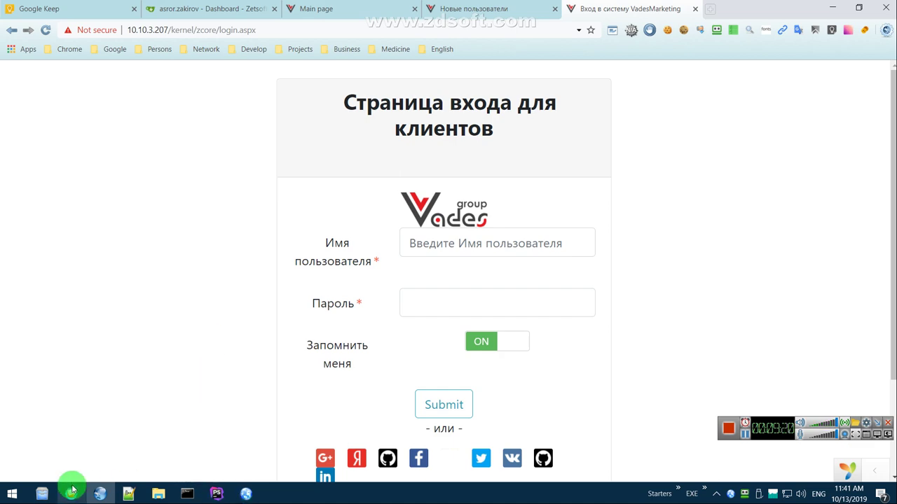
click(757, 493)
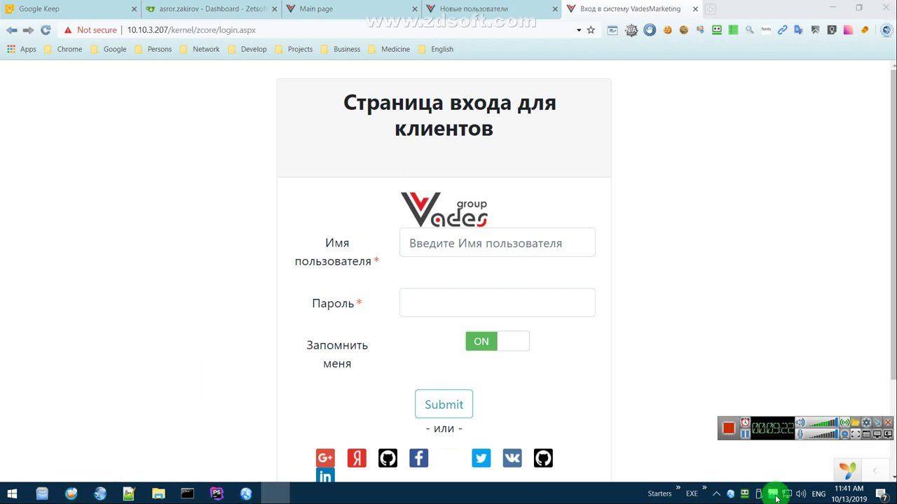
click(134, 448)
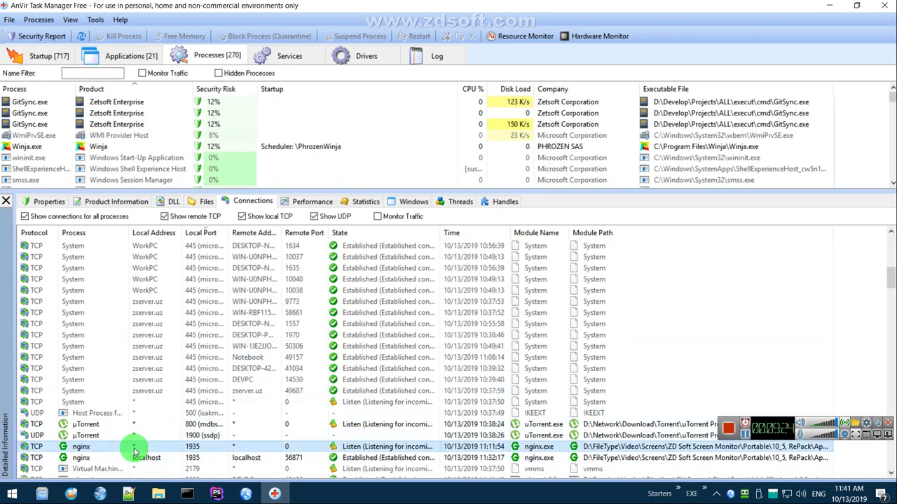
mouse_move(134, 454)
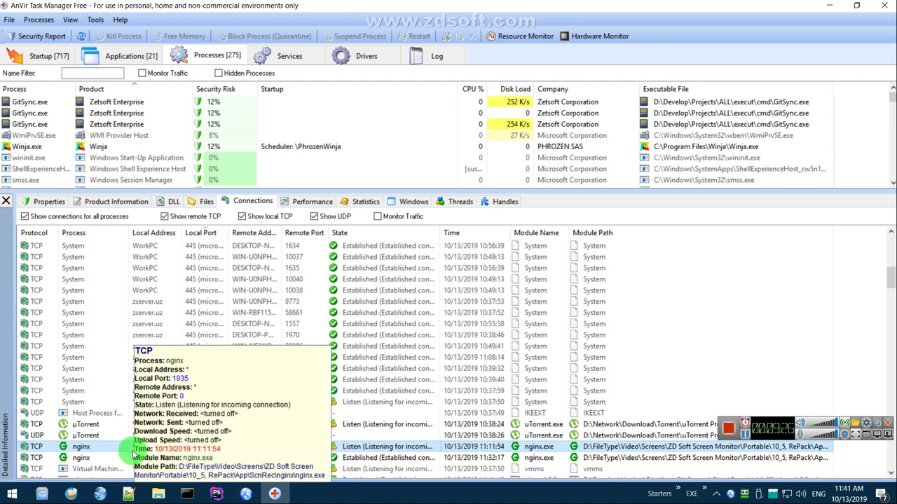
click(114, 459)
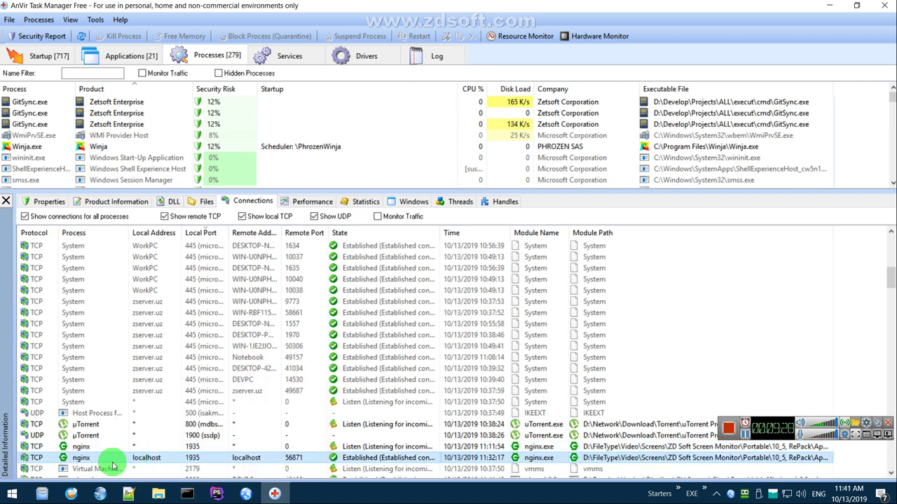
mouse_move(112, 466)
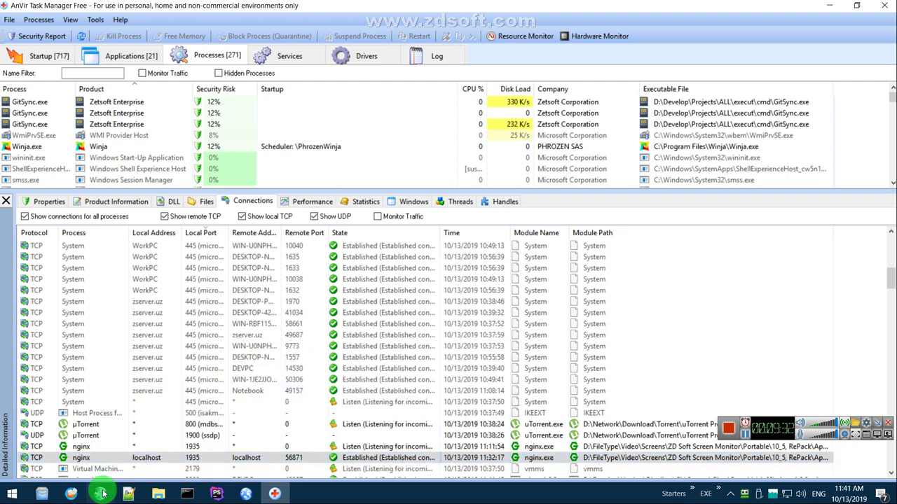
- Switch to the browser, reload the login page while recording network activity, and examine the response and request headers of login.aspx
click(100, 494)
key(F12)
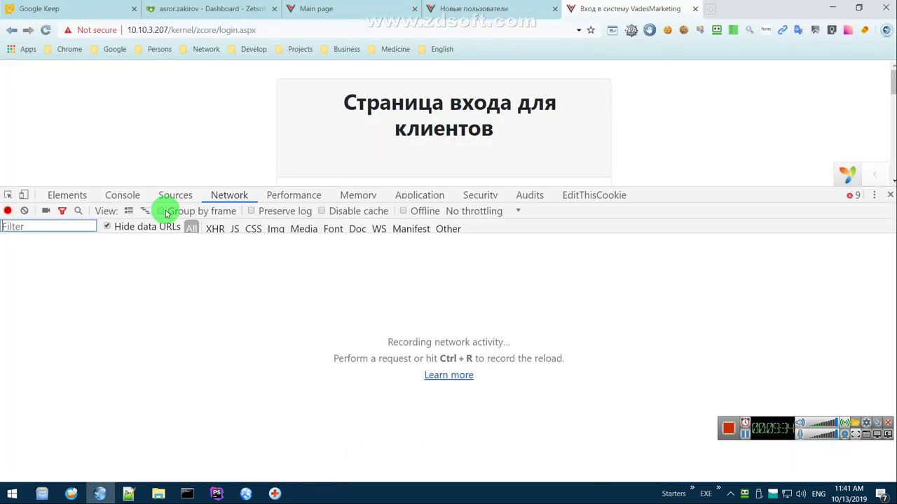
key(ctrl+r)
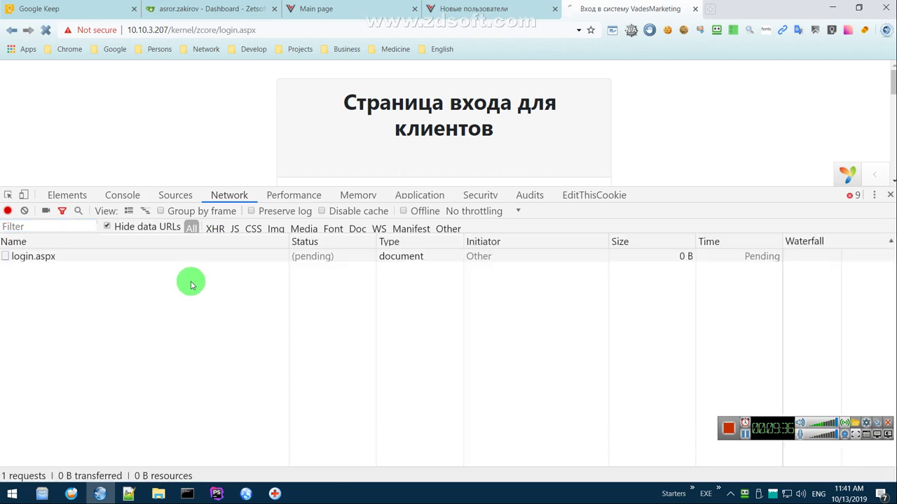
click(51, 257)
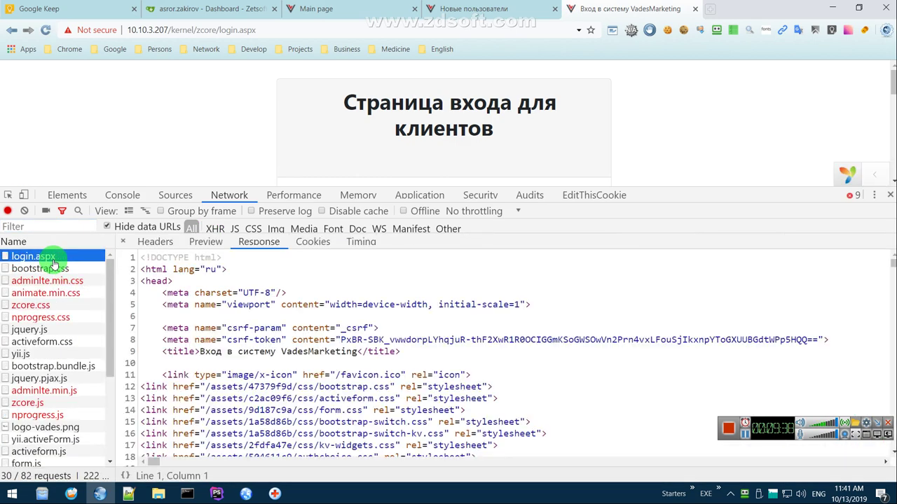
click(154, 242)
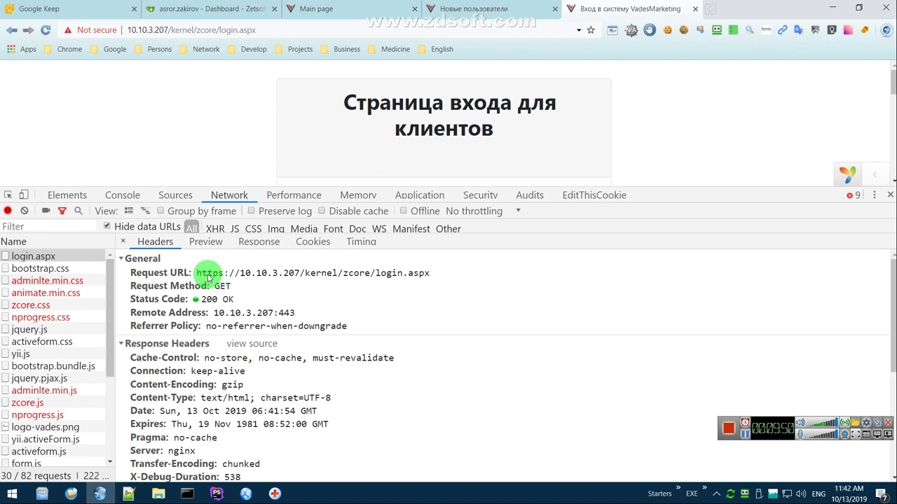
scroll(268, 319, down, 3)
scroll(268, 319, down, 2)
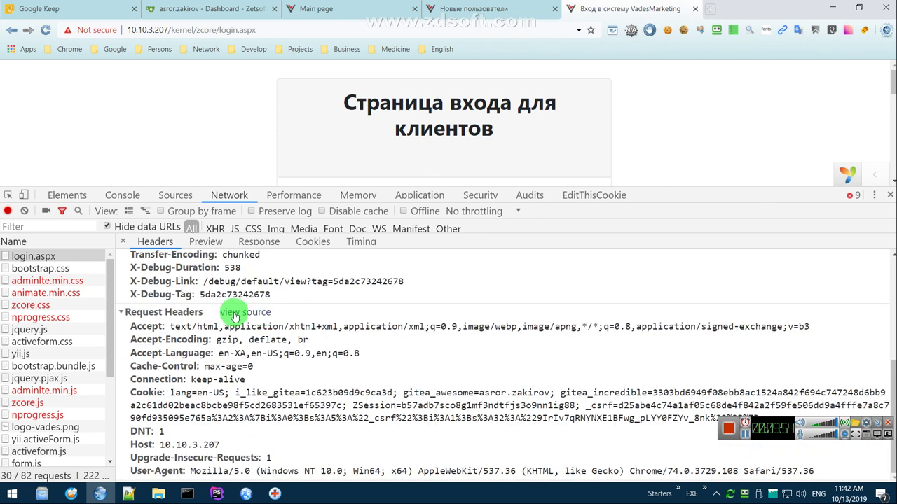
scroll(291, 372, up, 5)
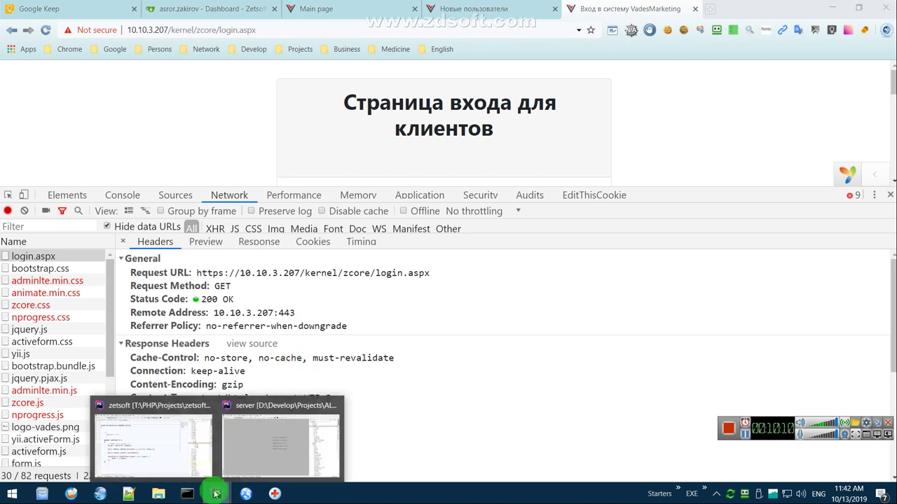
- Switch to the server project in PhpStorm, open nginx.conf from nginx/conf and read through its http block
click(271, 465)
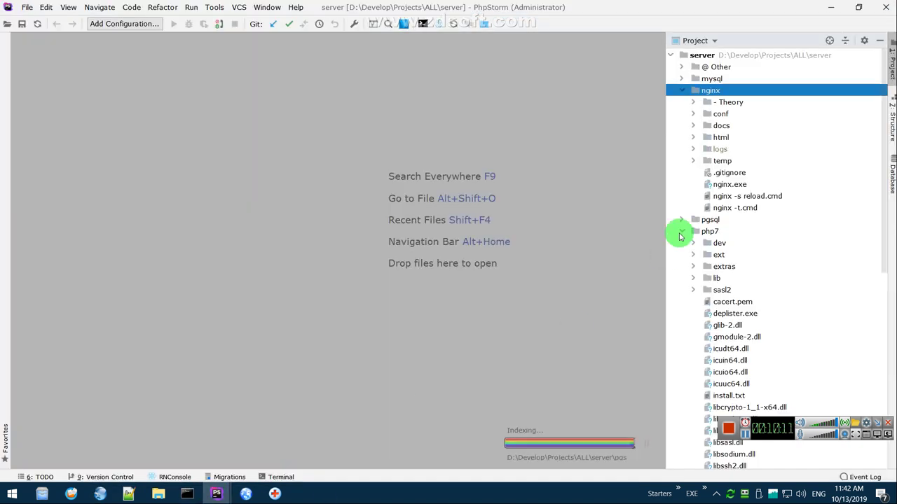
double_click(725, 114)
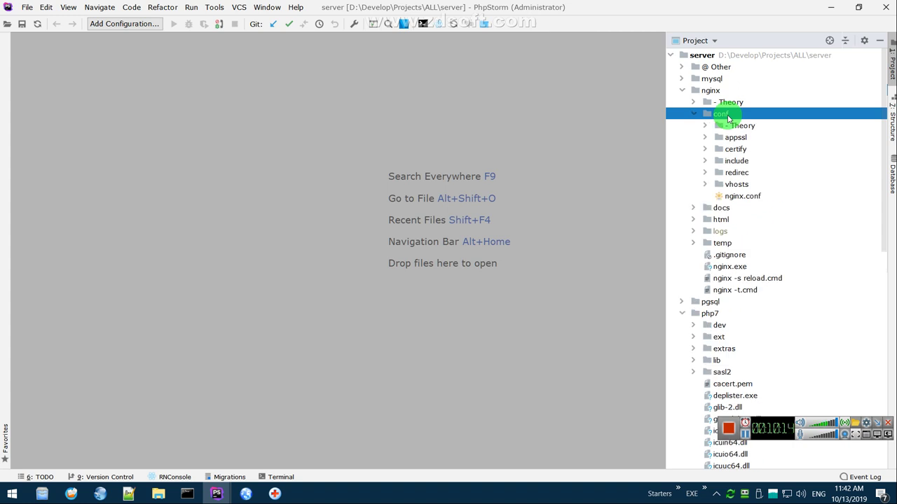
double_click(741, 197)
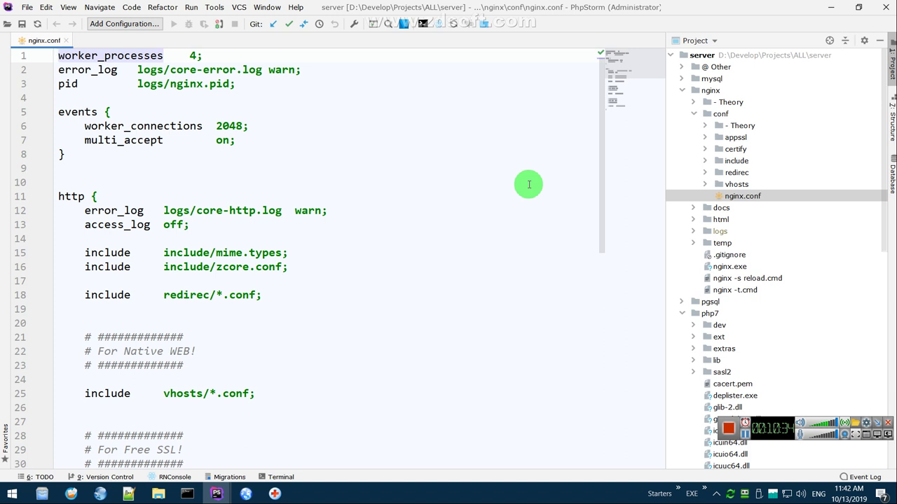
scroll(356, 234, down, 3)
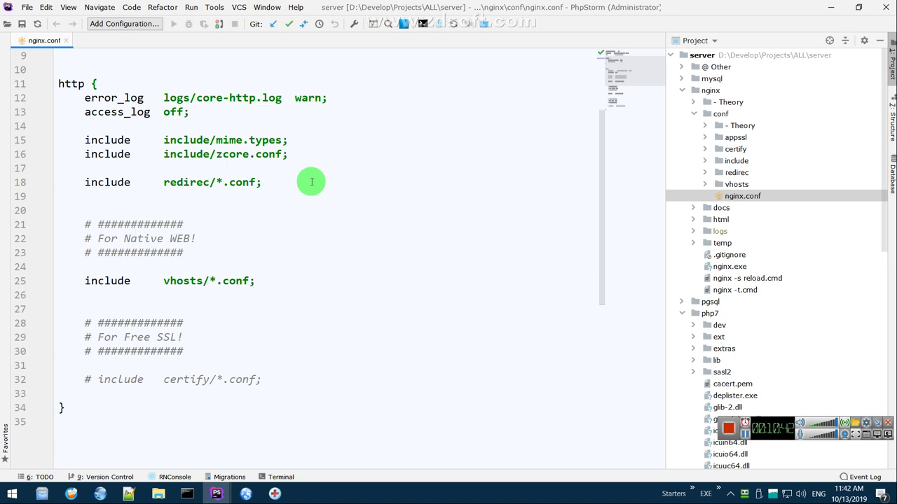
- Open zcore.conf from the include folder to view its settings, and return to nginx.conf
double_click(739, 162)
double_click(755, 208)
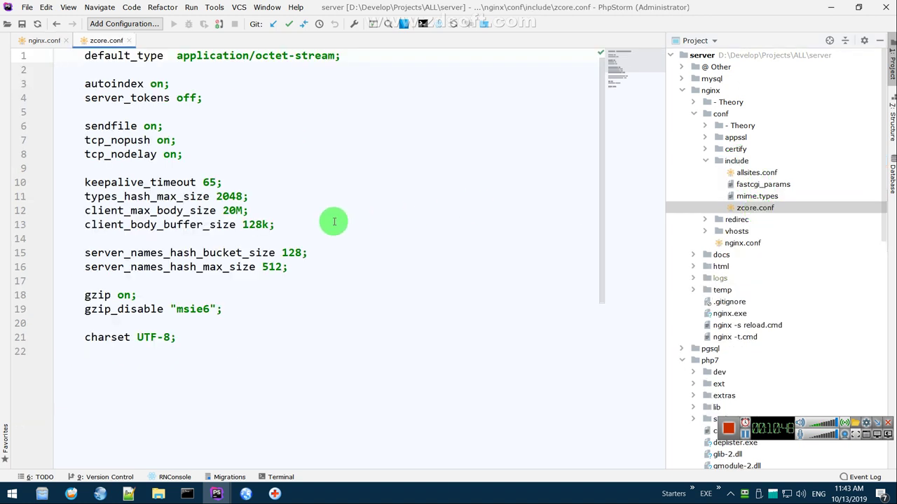
click(43, 46)
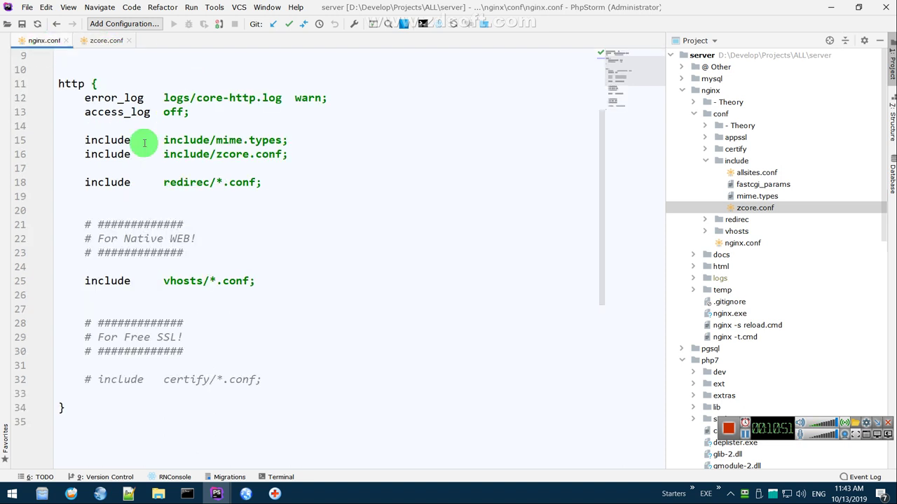
- Open allsites.conf from the include folder and examine its location blocks, including the fastcgi settings for PHP files
click(756, 174)
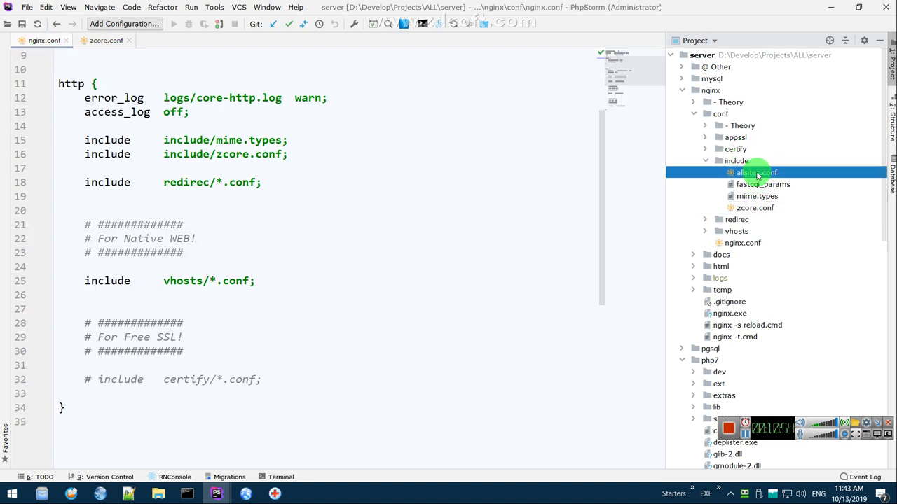
double_click(756, 174)
scroll(338, 231, down, 4)
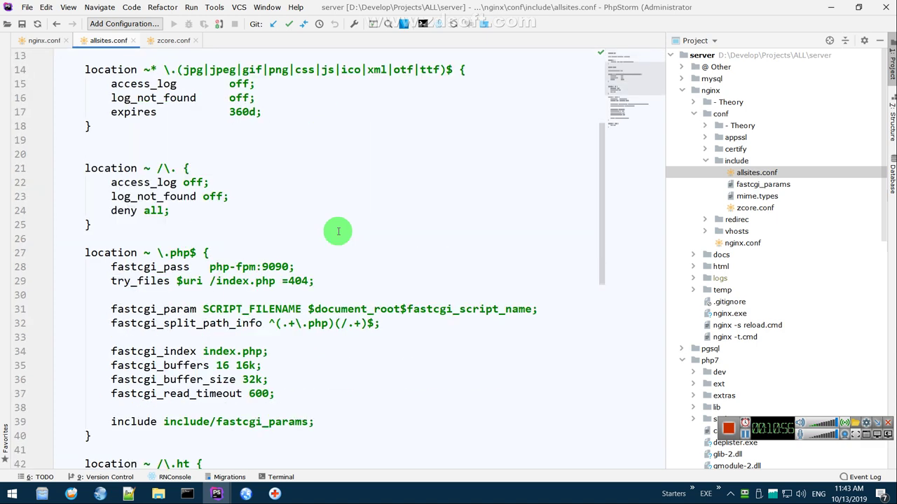
scroll(338, 231, up, 3)
scroll(337, 231, down, 7)
scroll(336, 228, up, 1)
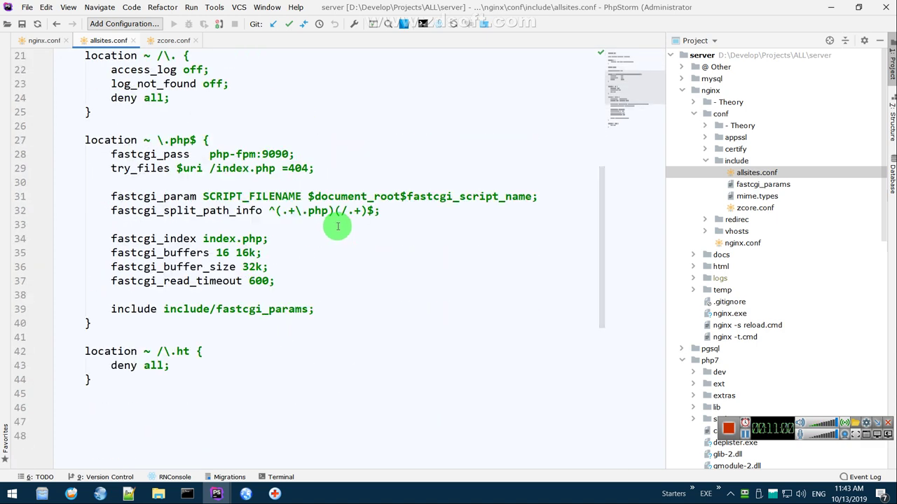
scroll(286, 207, up, 4)
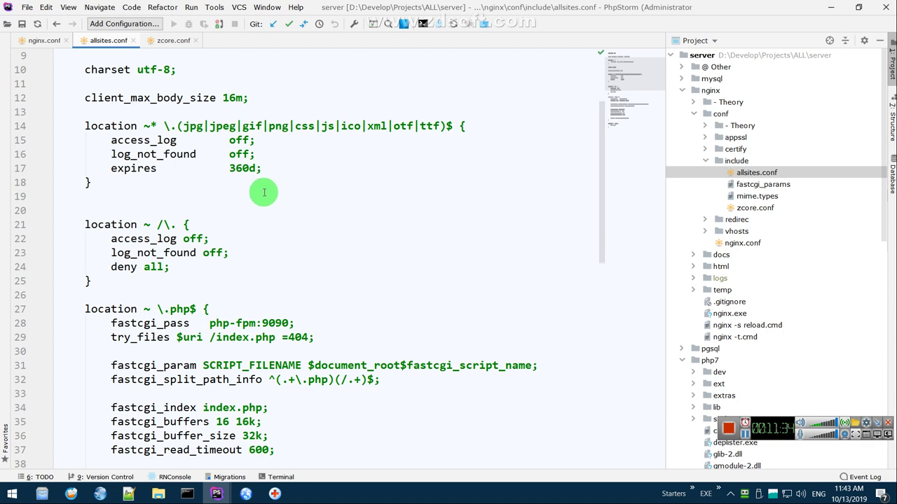
scroll(280, 294, down, 3)
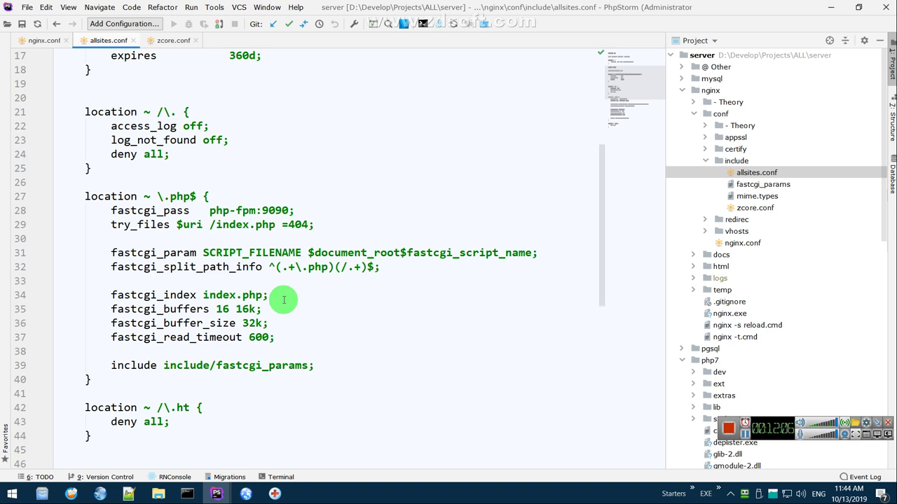
- Switch to AnVir Task Manager, filter the processes by php and stop showing connections for all processes
click(771, 494)
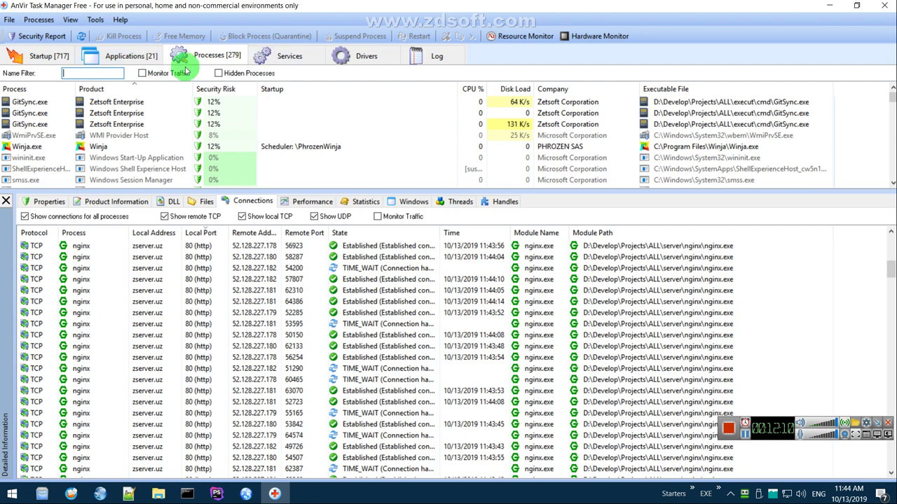
text(php)
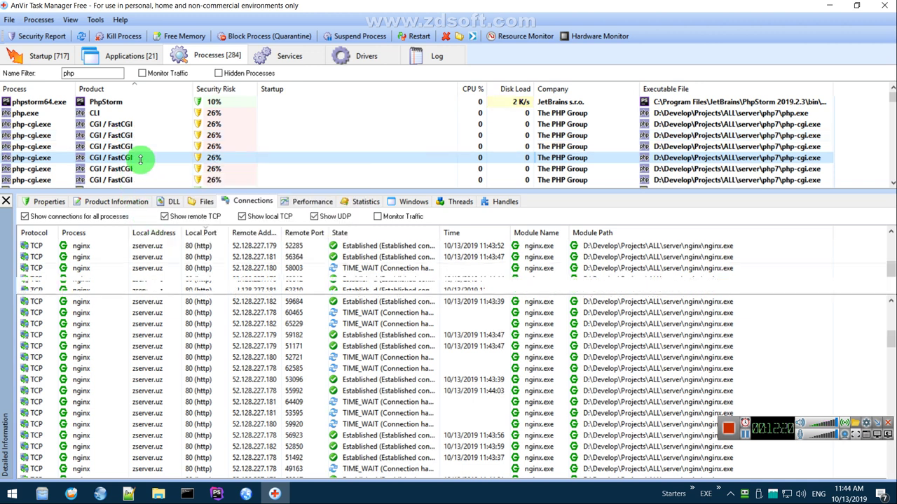
click(45, 287)
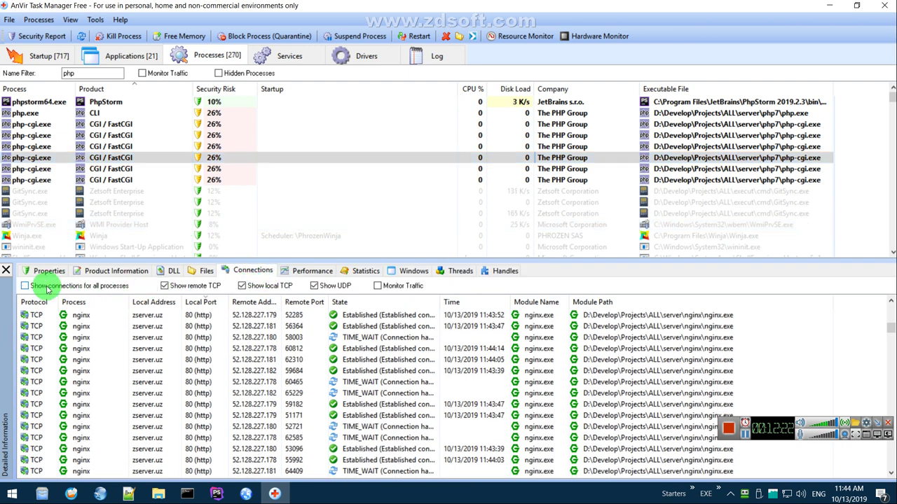
- Check the connections of several php-cgi.exe processes and php.exe, enabling traffic monitoring
click(140, 170)
click(121, 137)
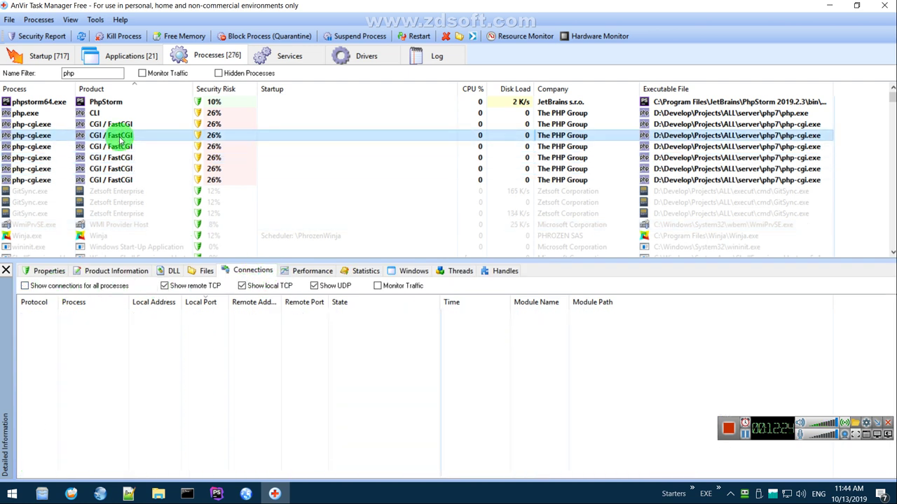
click(123, 169)
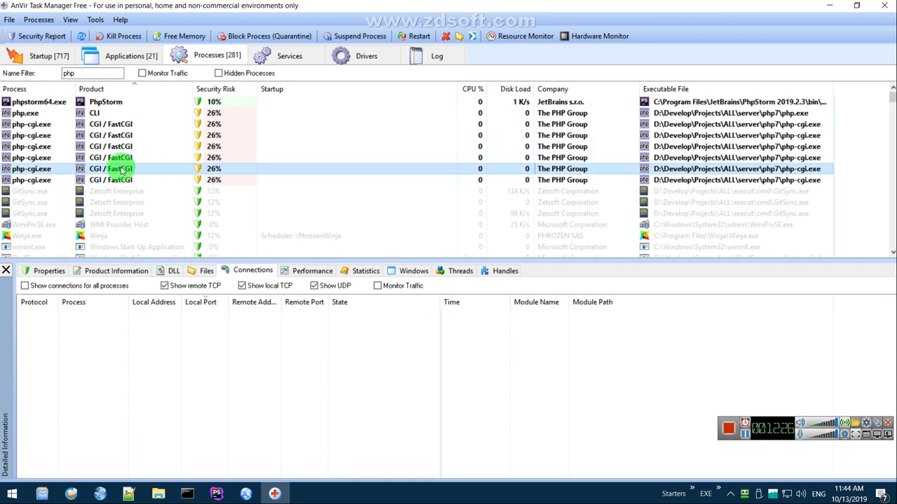
click(377, 286)
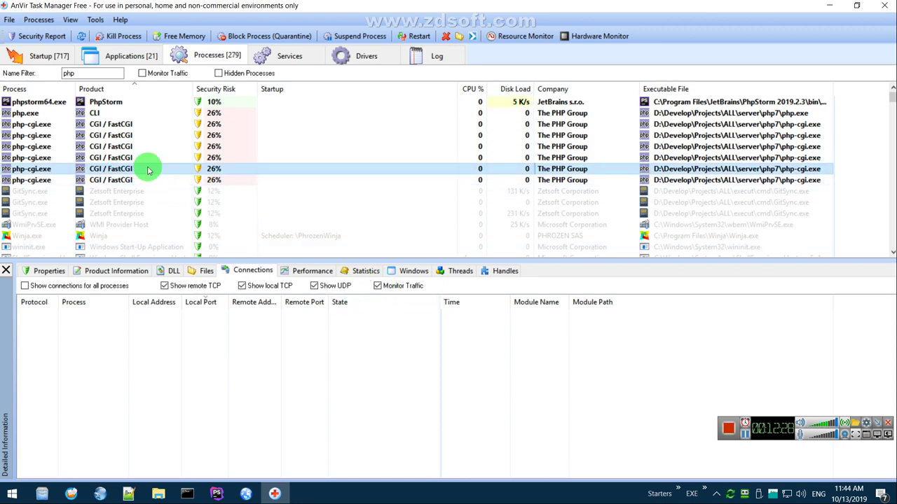
click(121, 113)
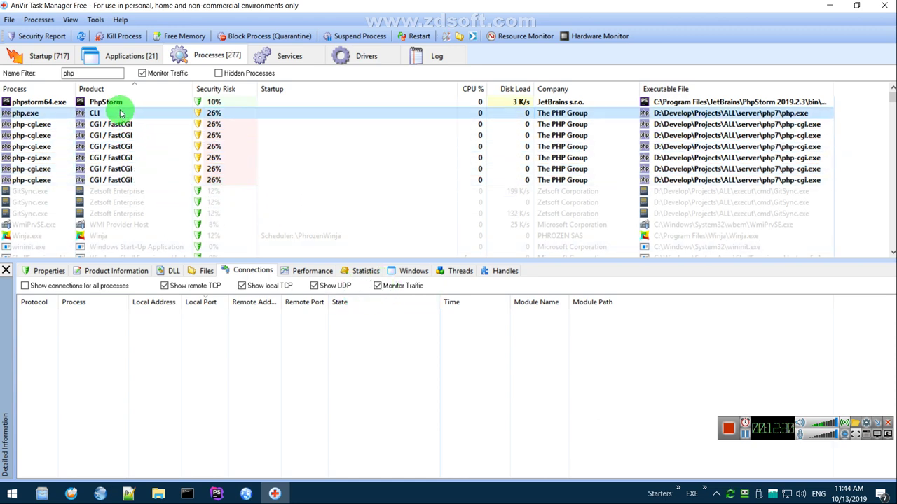
- Show connections for all processes again and select the Spawns FastCGIs entry on local port 9090
click(70, 287)
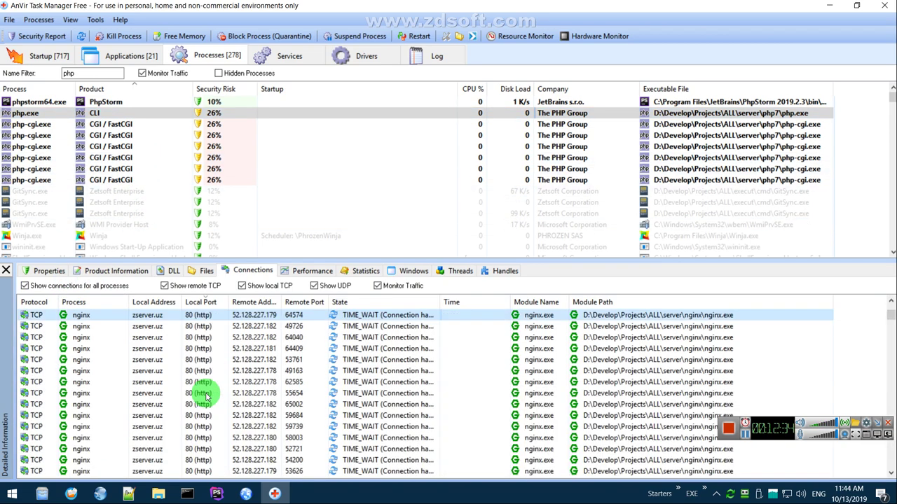
scroll(207, 396, down, 10)
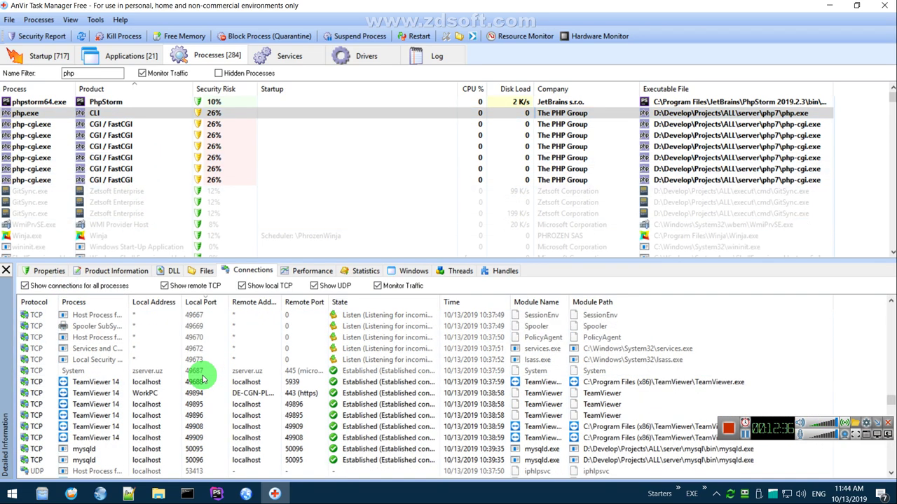
scroll(203, 379, up, 3)
click(195, 327)
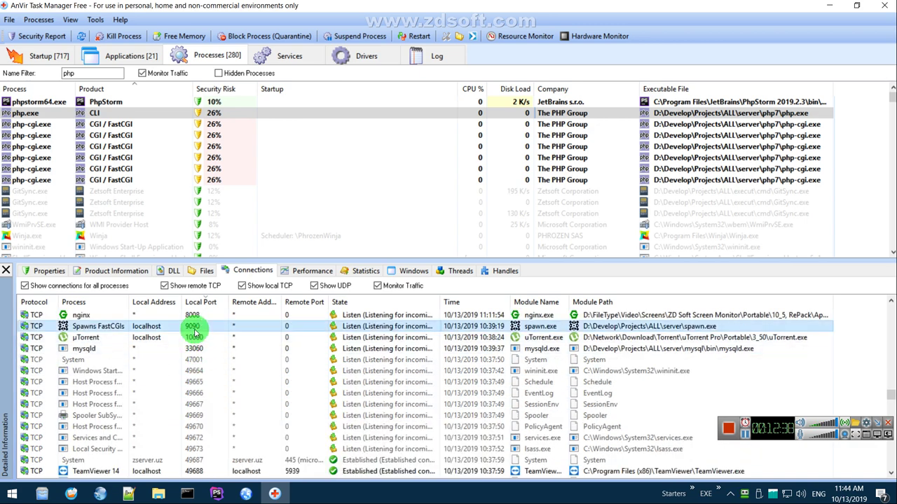
- View the details of the Spawns FastCGIs connection on port 9090 and look through the other listening connections
mouse_move(196, 336)
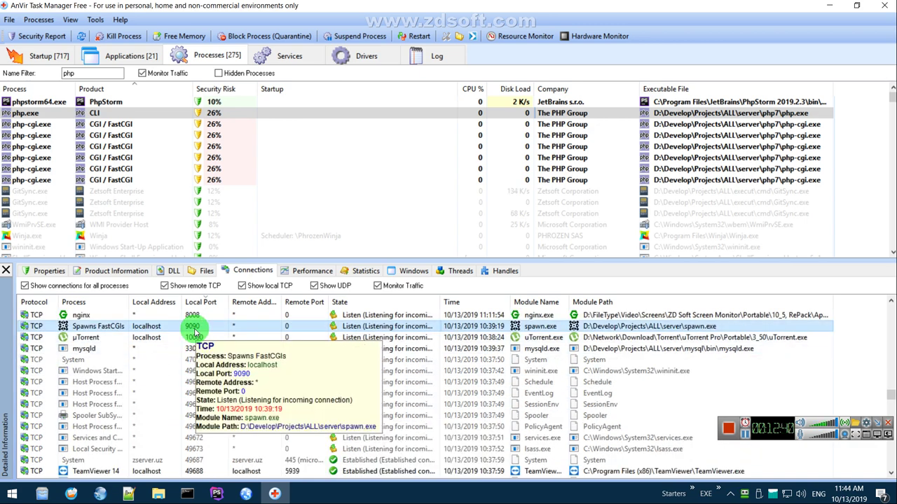
scroll(195, 335, down, 3)
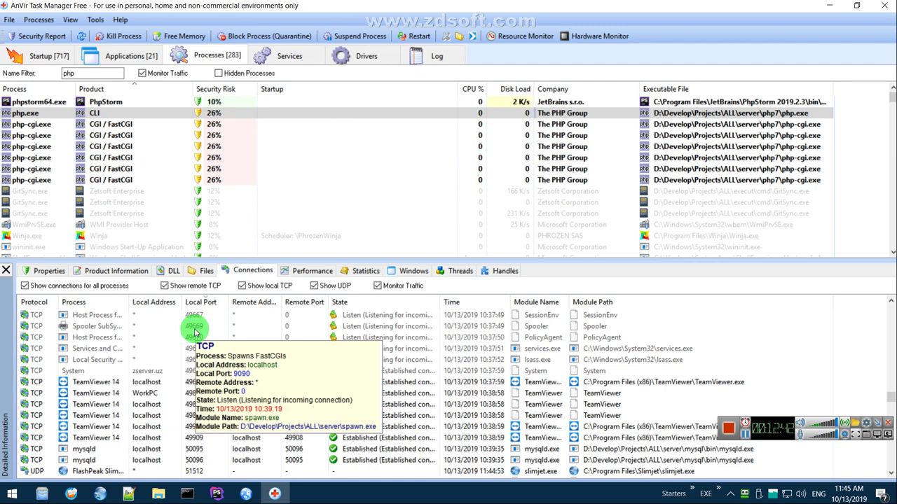
scroll(192, 350, down, 2)
scroll(196, 392, up, 5)
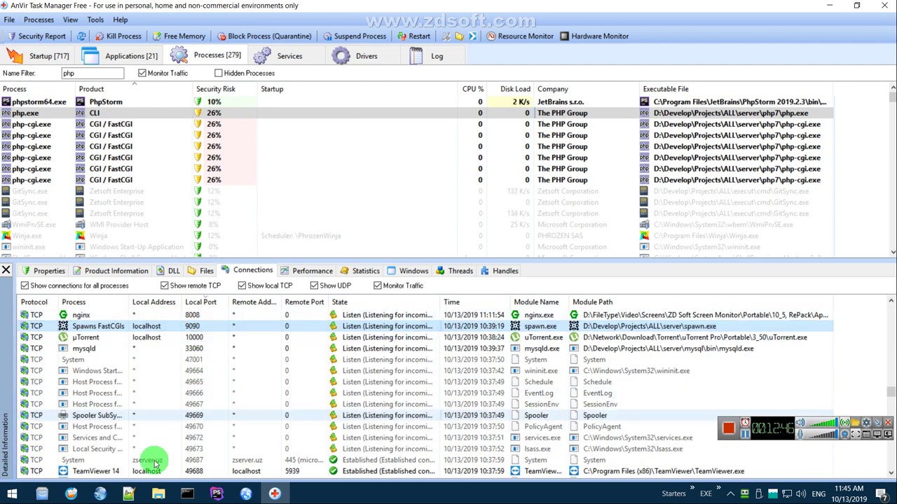
- Switch to the server project in PhpStorm, collapse the php7 folder and locate spawn.exe and start.cmd among the root files
click(216, 494)
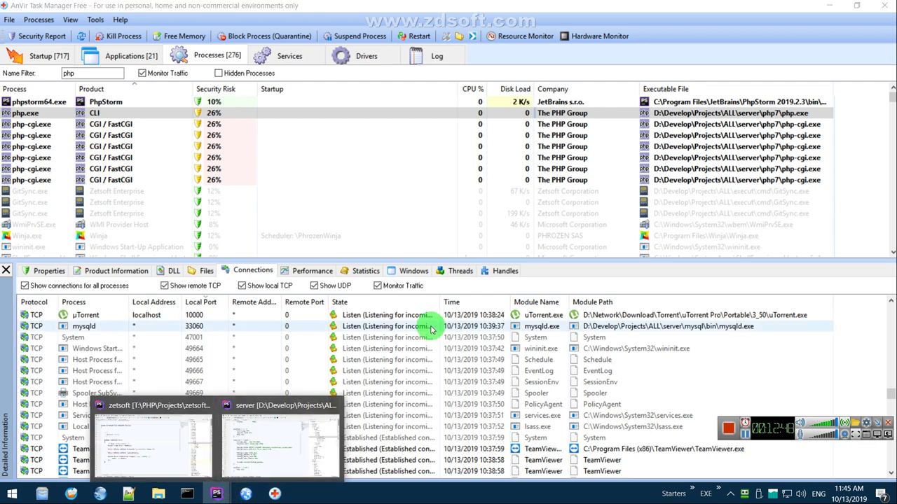
click(298, 443)
double_click(742, 160)
click(710, 313)
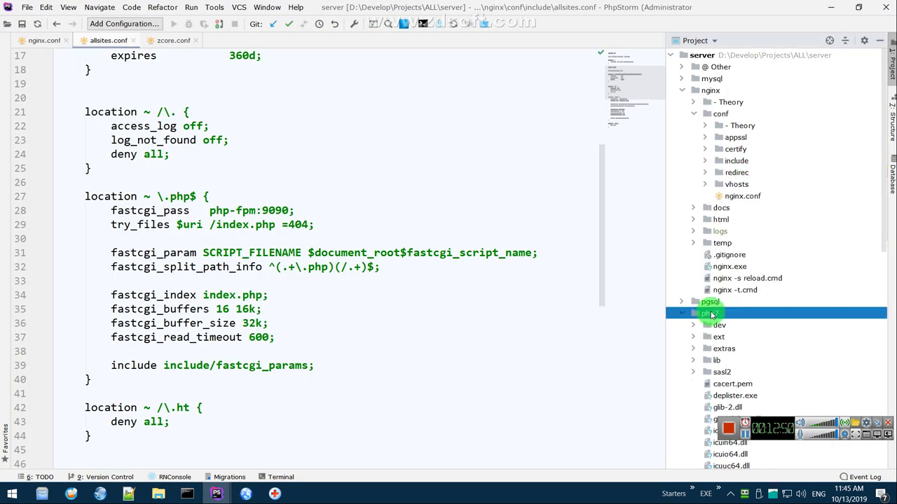
double_click(712, 202)
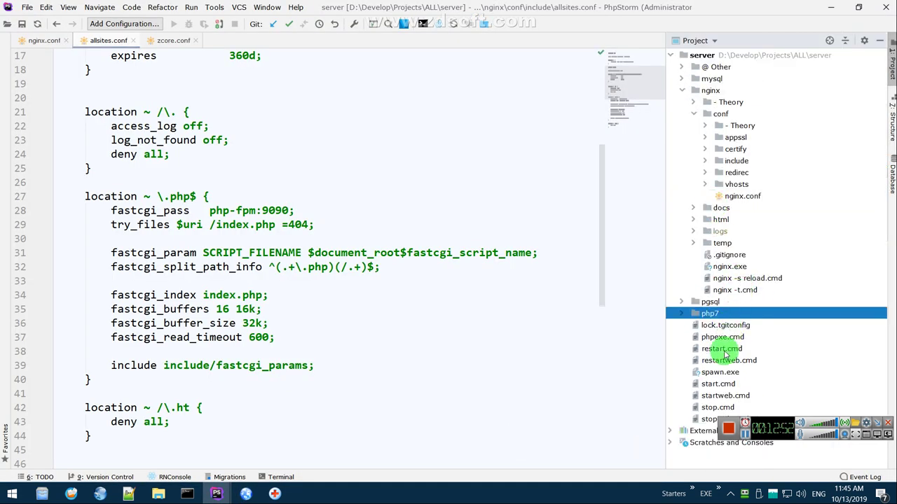
click(726, 382)
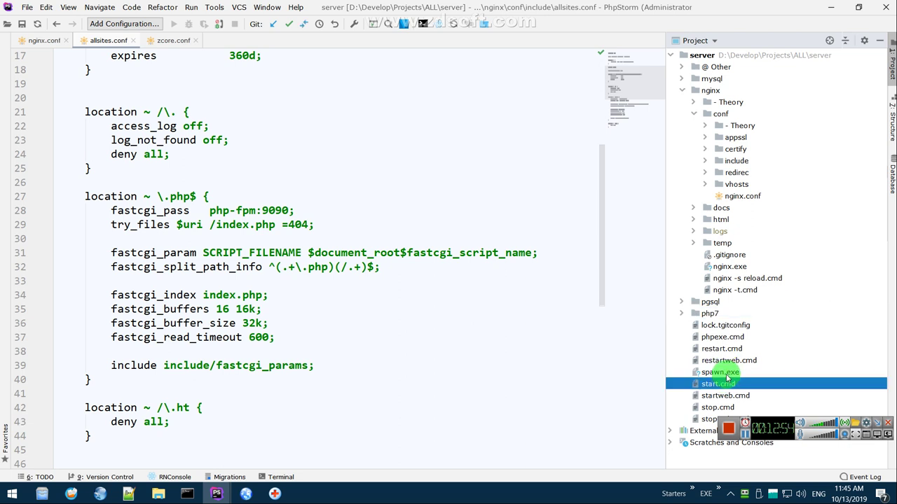
click(320, 309)
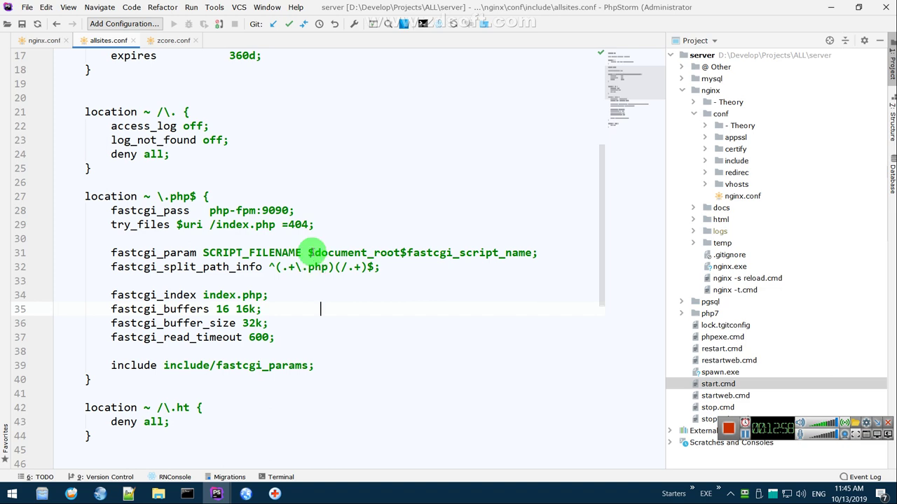
- In the browser's login page tab, replace the path in the address with index.php without loading it, and return to PhpStorm
click(100, 494)
click(280, 31)
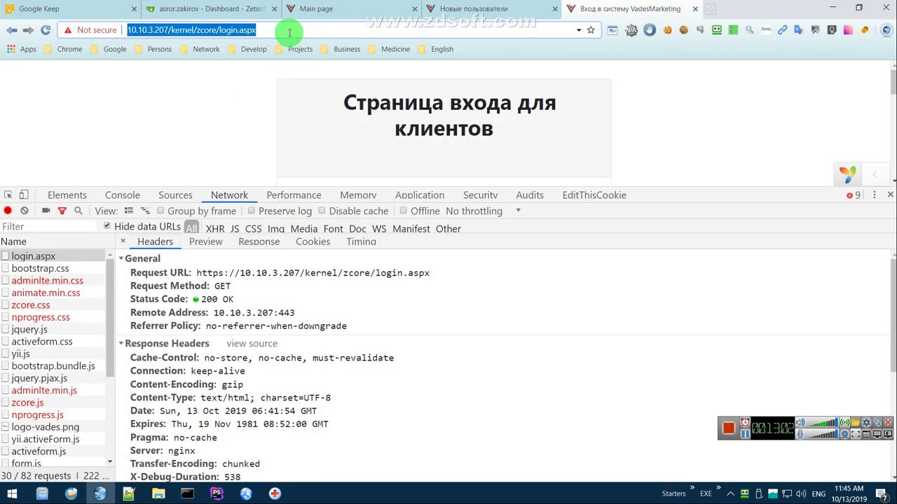
key(alt+Tab)
key(alt+Tab)
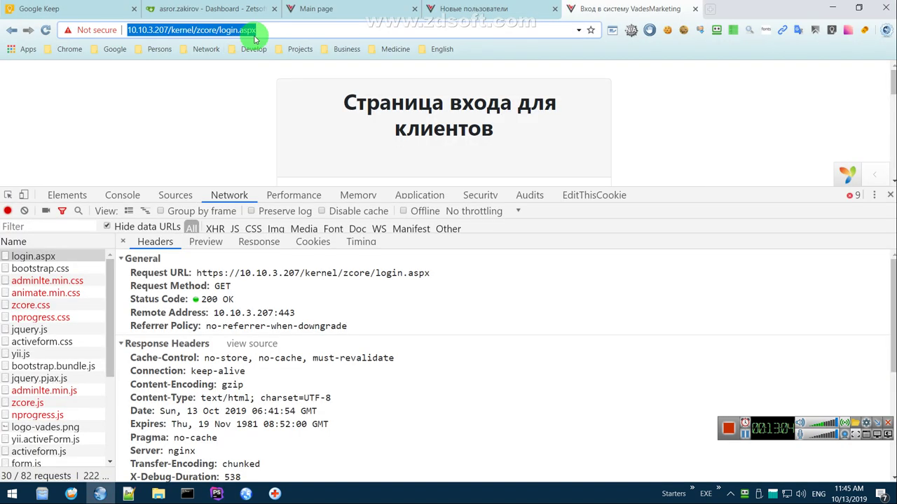
drag(283, 30, 199, 29)
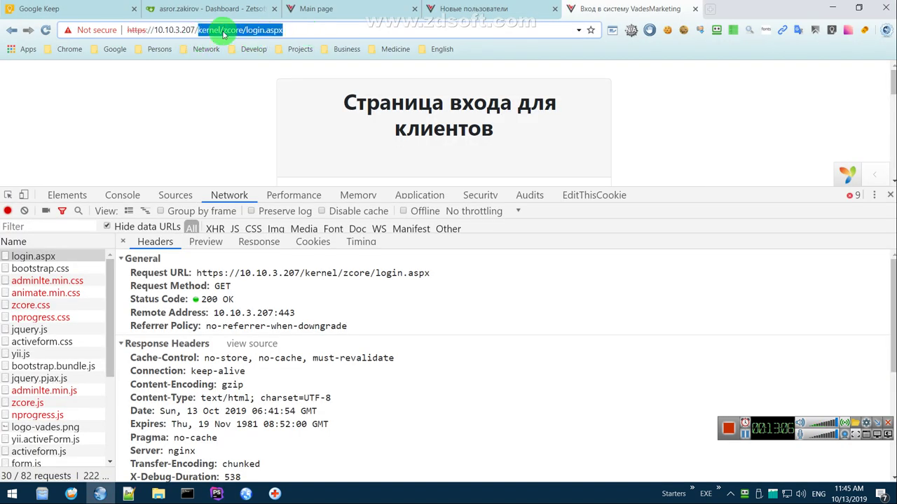
text(index.php)
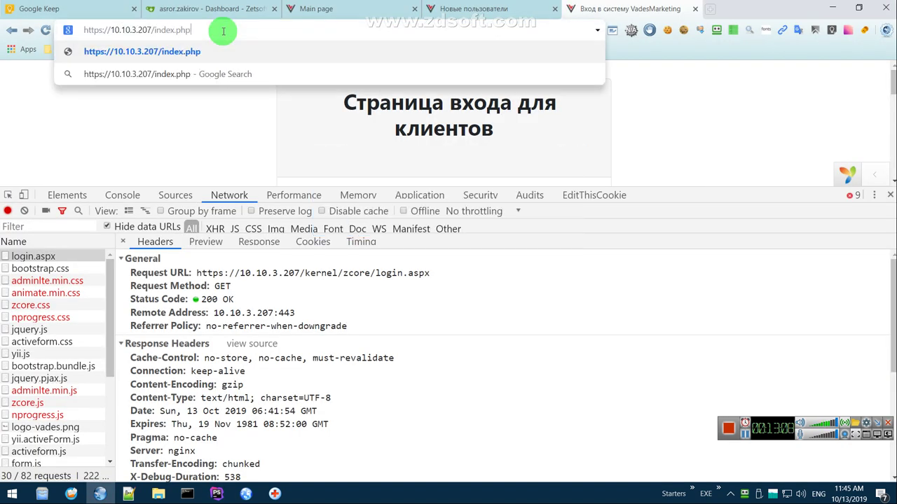
key(alt+Tab)
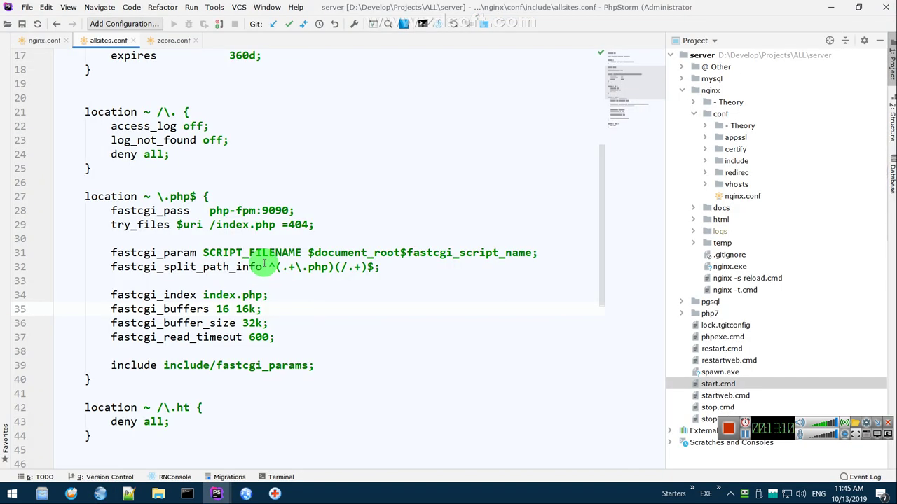
- Expand the php7 folder and examine the index and location rules at the beginning of allsites.conf
double_click(714, 313)
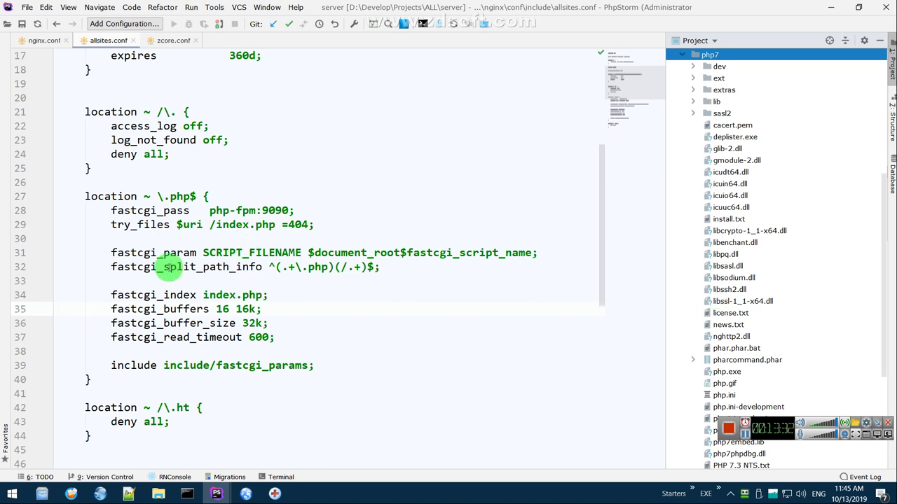
scroll(326, 187, up, 5)
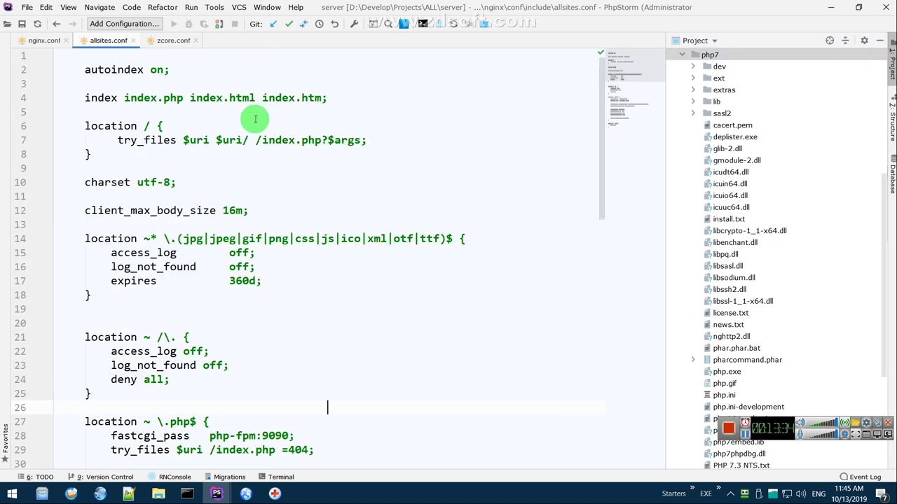
click(753, 92)
- Expand the vhosts folder under nginx/conf and open zetsoft.uz.conf
scroll(753, 92, up, 5)
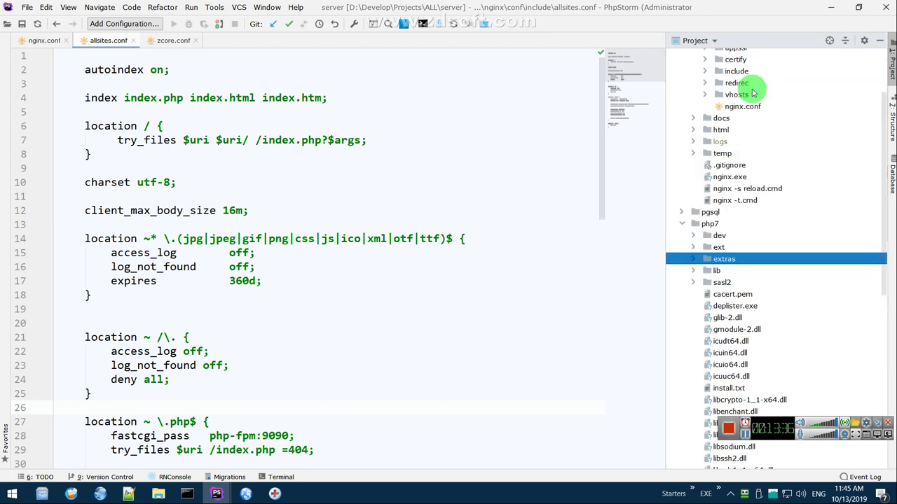
scroll(722, 198, up, 3)
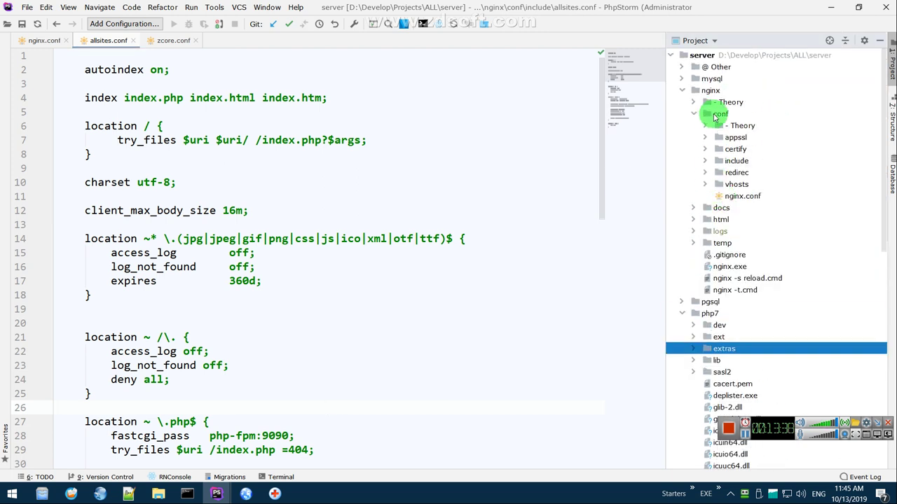
click(736, 185)
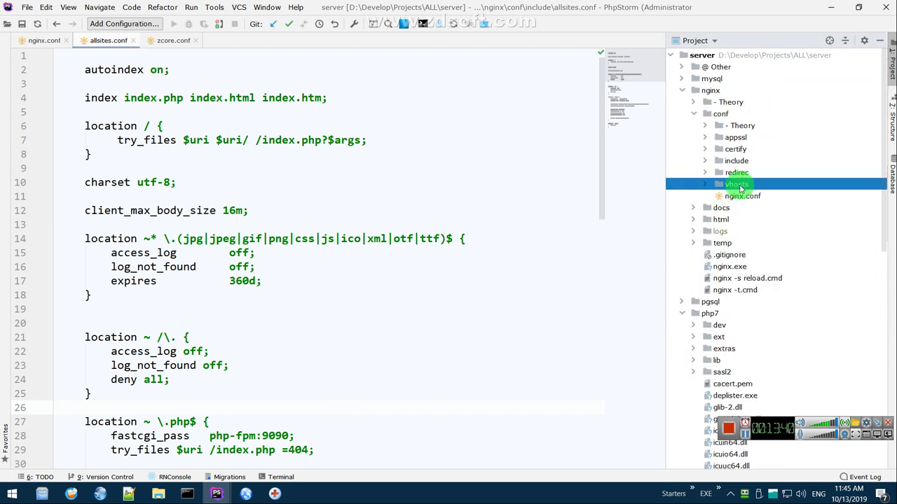
double_click(737, 185)
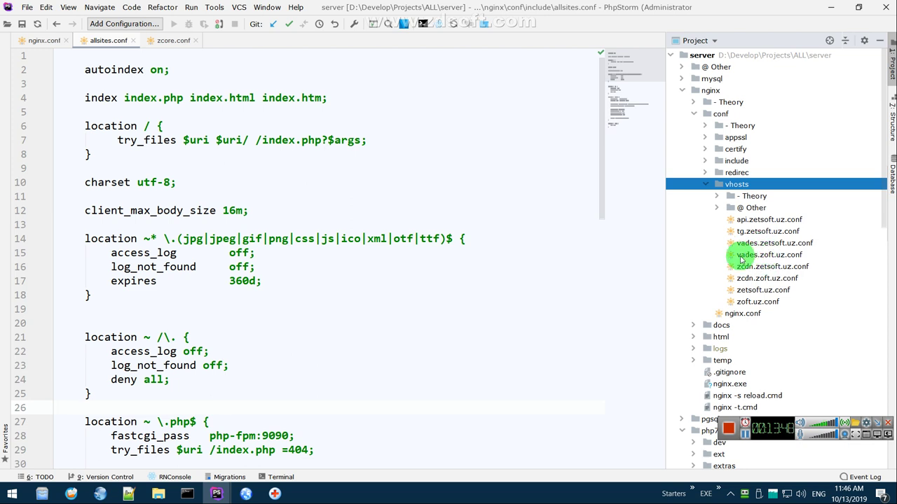
double_click(754, 291)
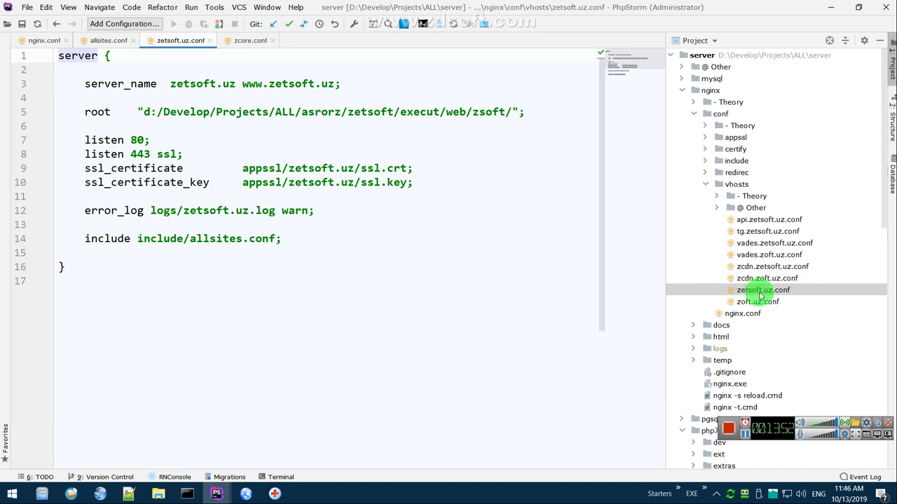
click(206, 139)
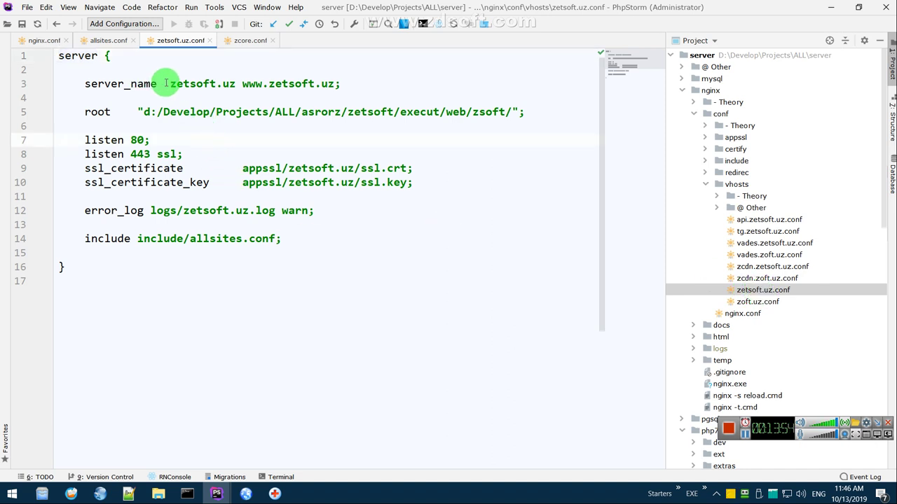
- Copy the server name zetsoft.uz from the configuration and load it in the browser's Main page tab
drag(165, 83, 236, 84)
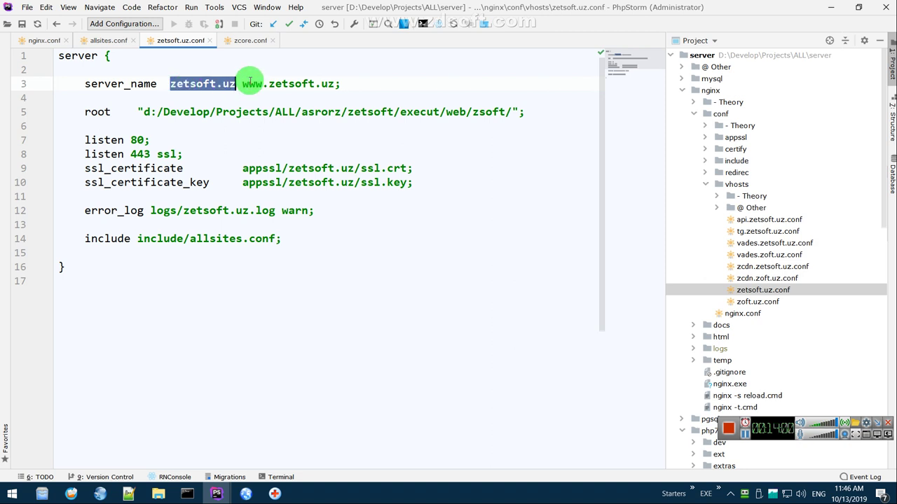
drag(234, 84, 165, 83)
key(ctrl+c)
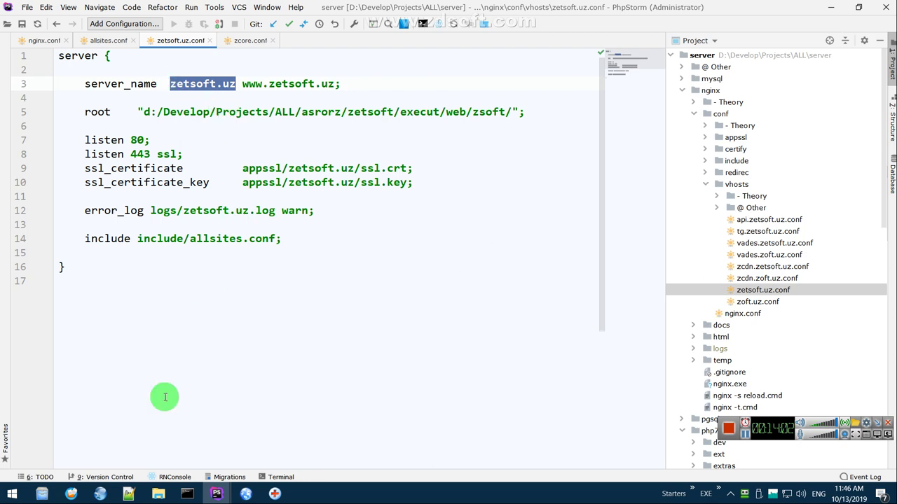
click(100, 495)
click(327, 10)
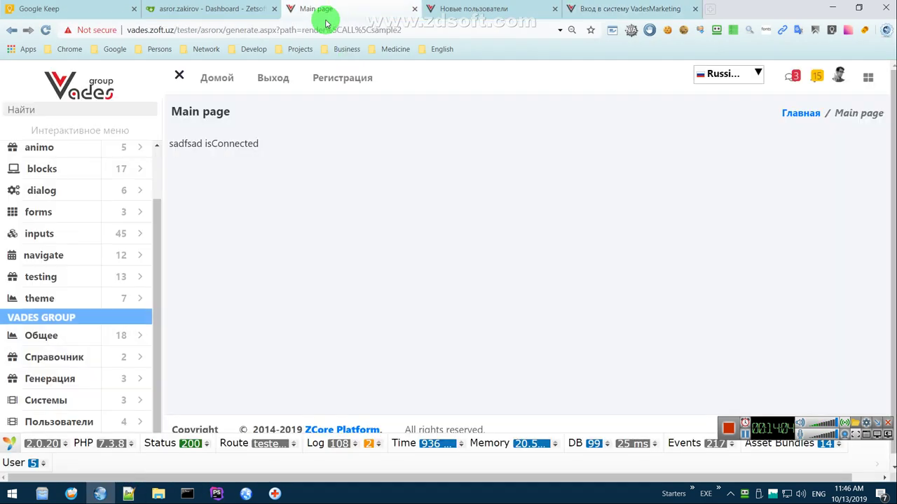
click(326, 30)
key(ctrl+v)
key(Return)
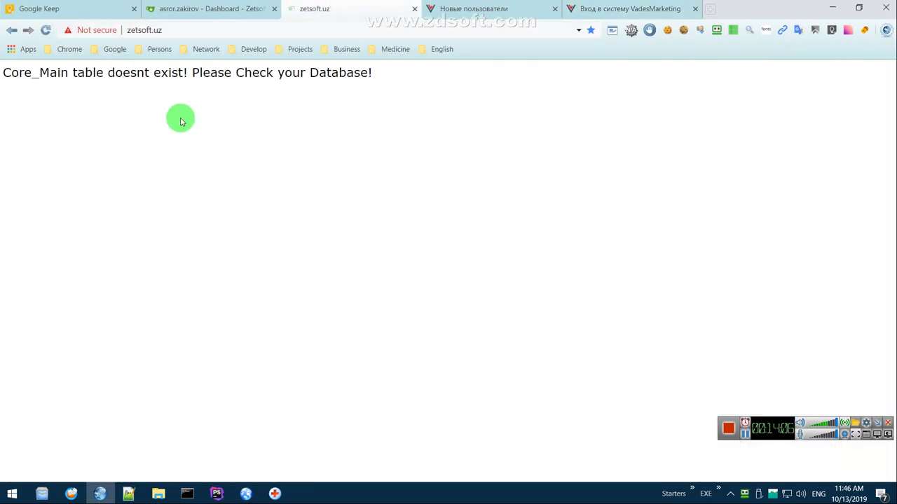
- Compare the loaded zetsoft.uz page with the server name and root path in zetsoft.uz.conf
key(alt+Tab)
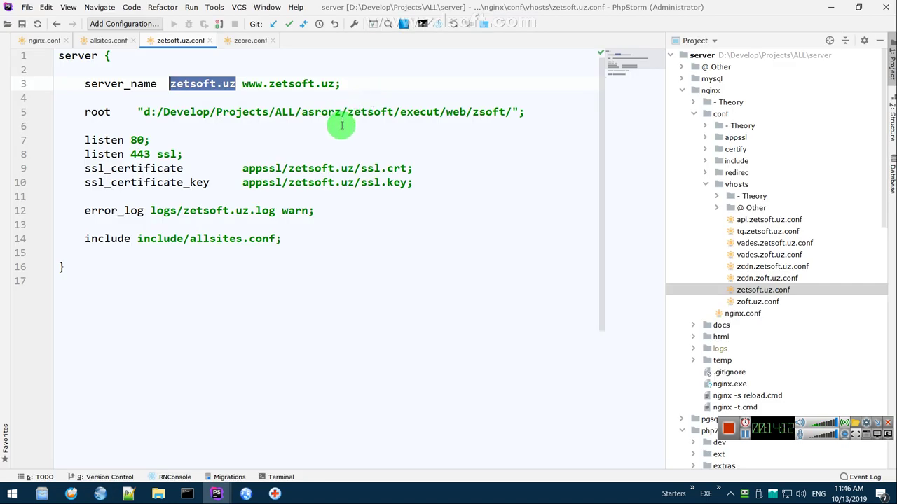
key(alt+Tab)
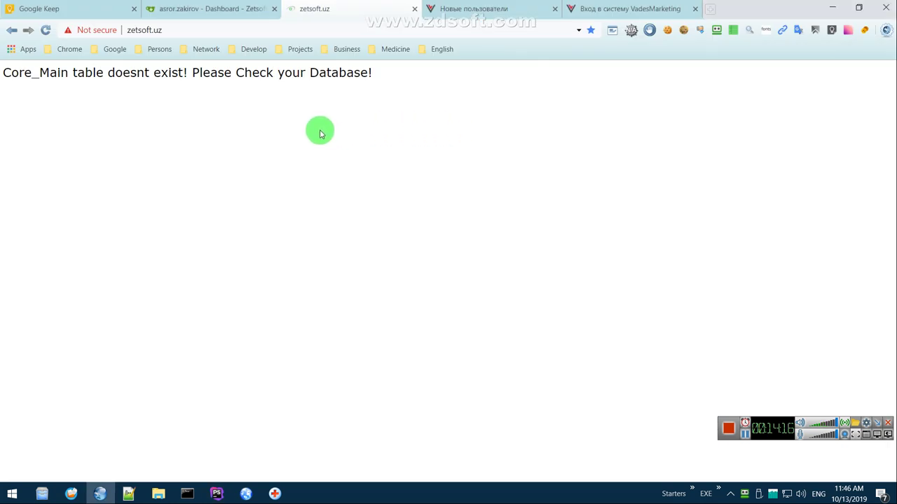
key(alt+Tab)
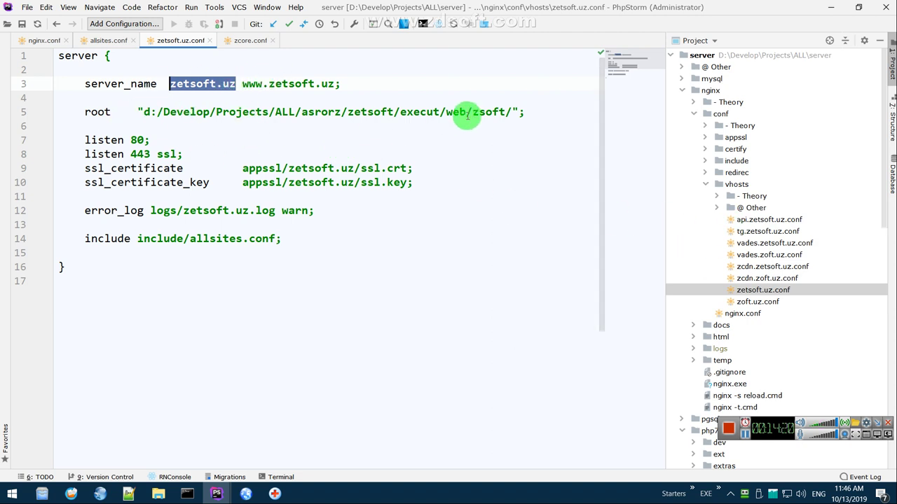
- Switch to the zetsoft project and match its execut/web folder against the root path in zetsoft.uz.conf
click(216, 493)
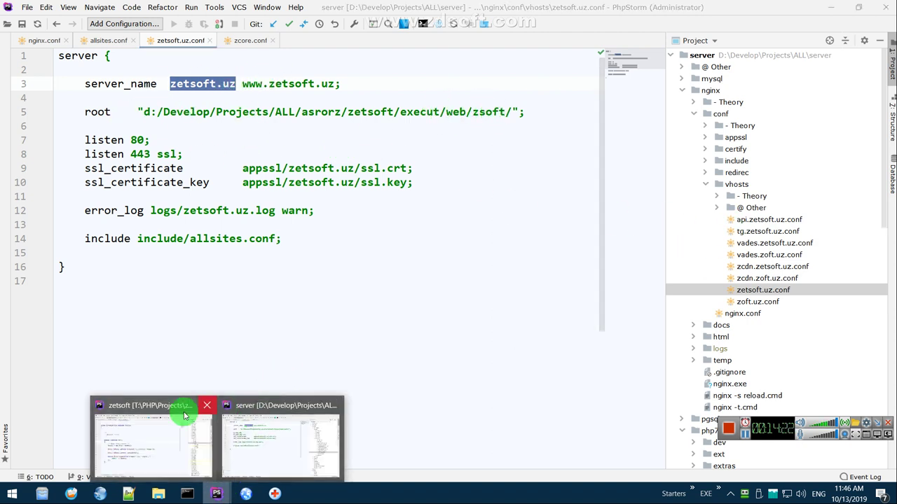
click(165, 431)
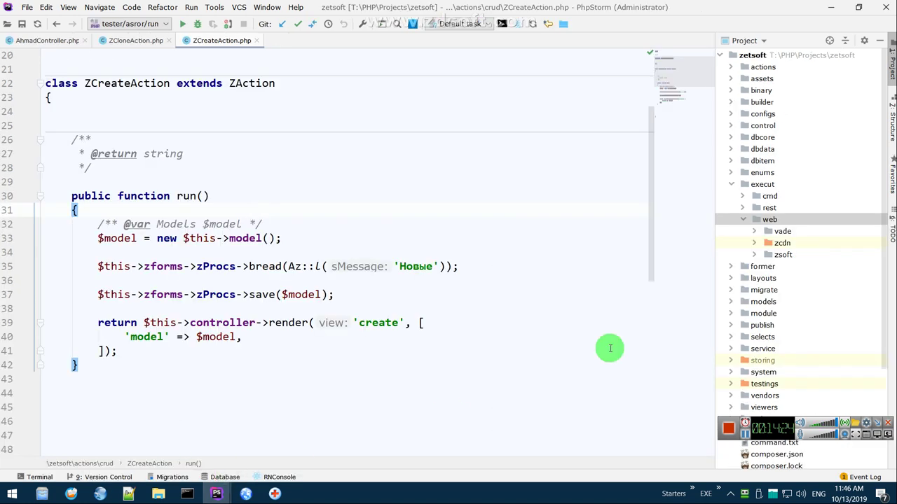
double_click(767, 217)
key(alt+Tab)
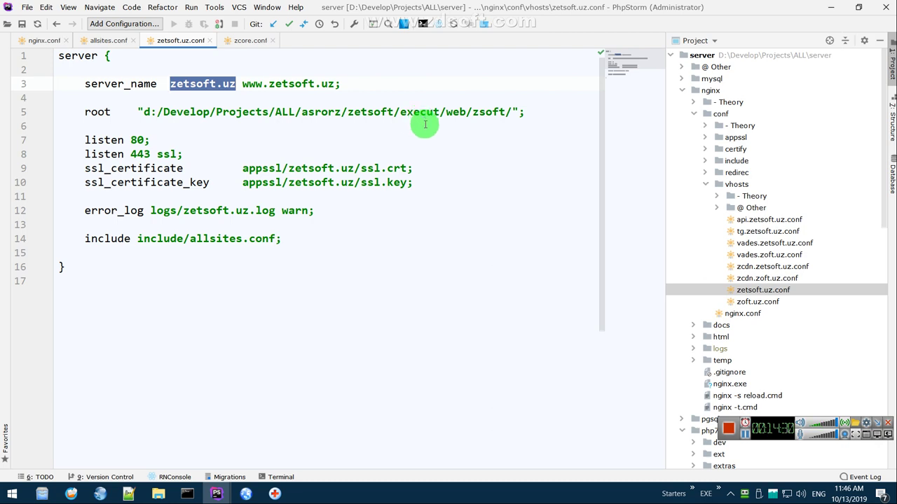
key(alt+Tab)
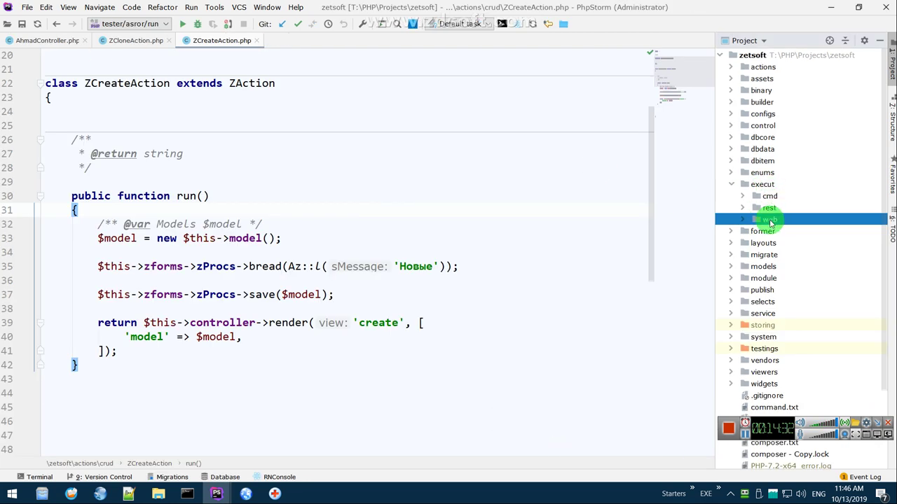
- Open index.php from the execut/web/zsoft folder and examine its configuration merge and application start code
double_click(771, 221)
double_click(793, 255)
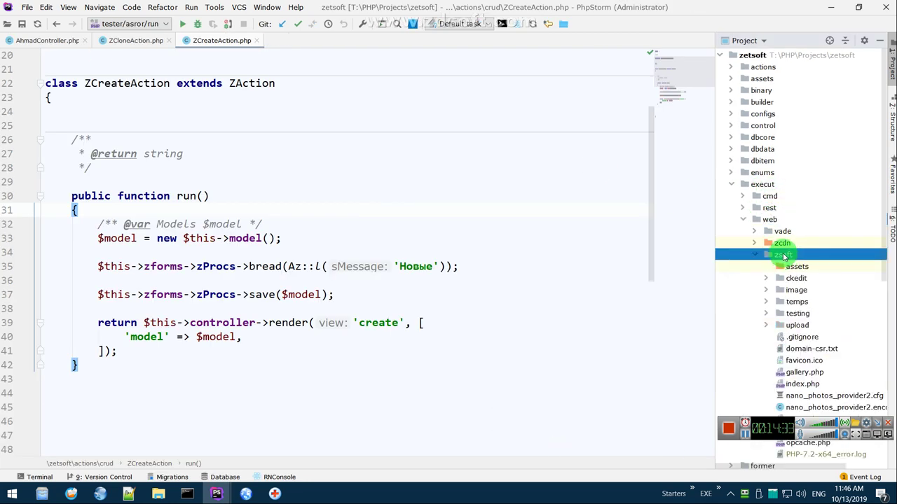
double_click(798, 383)
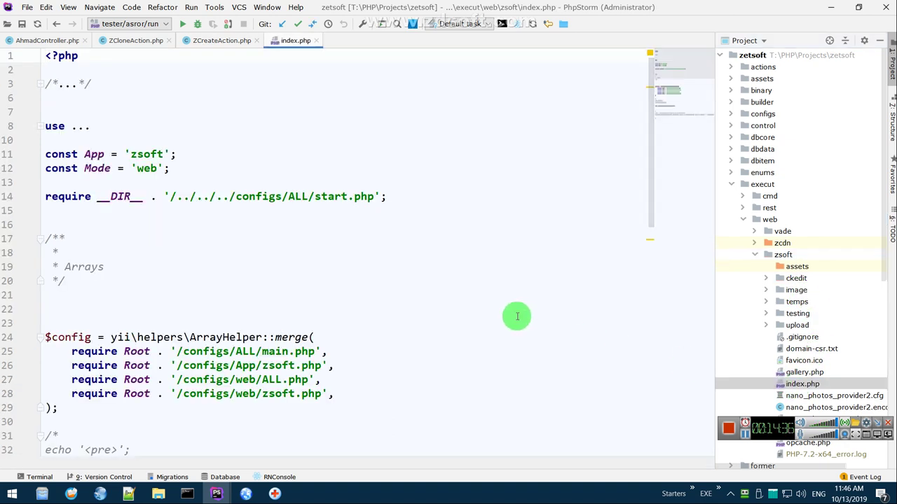
scroll(517, 316, down, 5)
scroll(511, 315, down, 3)
scroll(512, 315, up, 4)
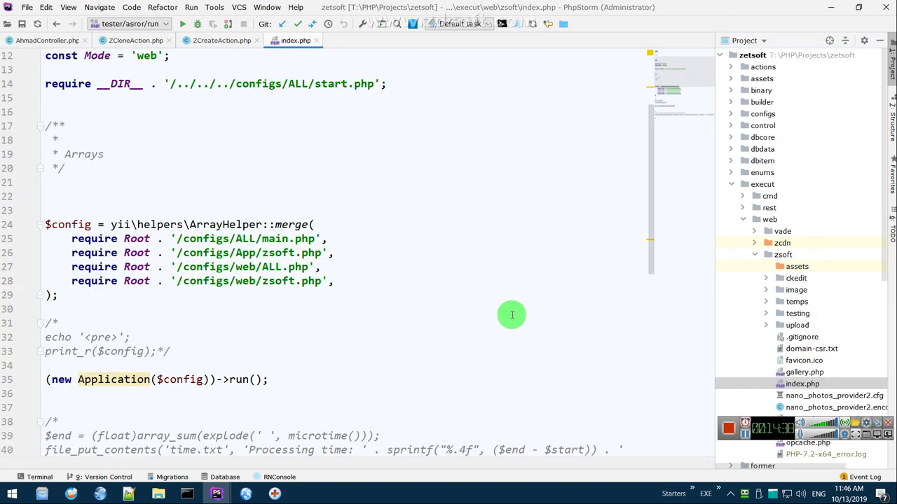
- Inspect the configs/web/zsoft.php file required in index.php's configuration merge, and return to the start of zsoft's index.php
ctrl+click(280, 281)
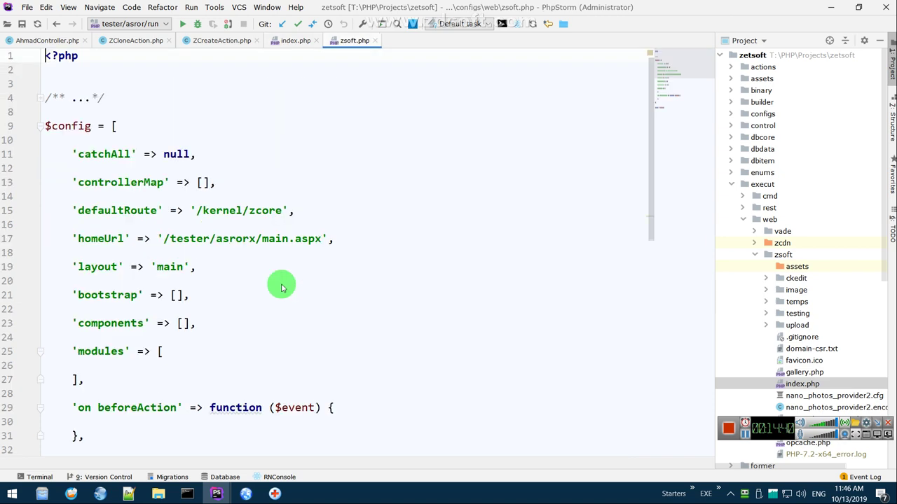
scroll(280, 283, down, 4)
scroll(282, 284, up, 4)
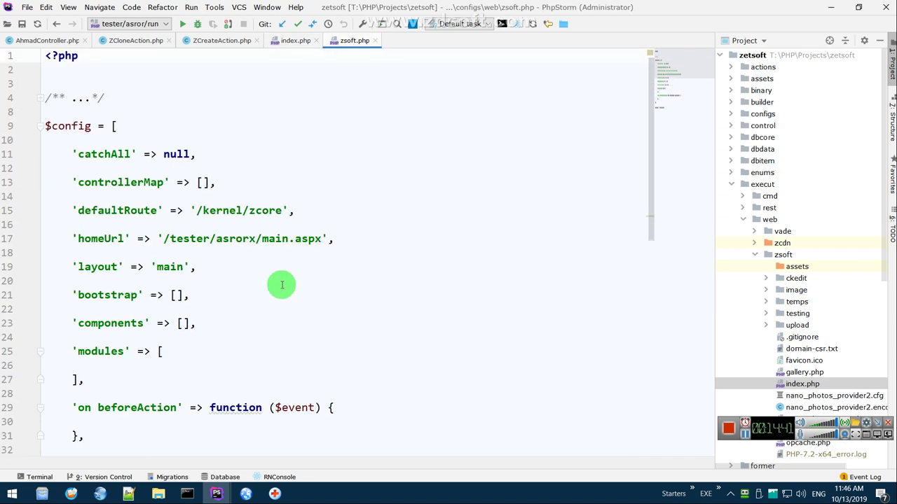
click(298, 40)
scroll(283, 291, up, 3)
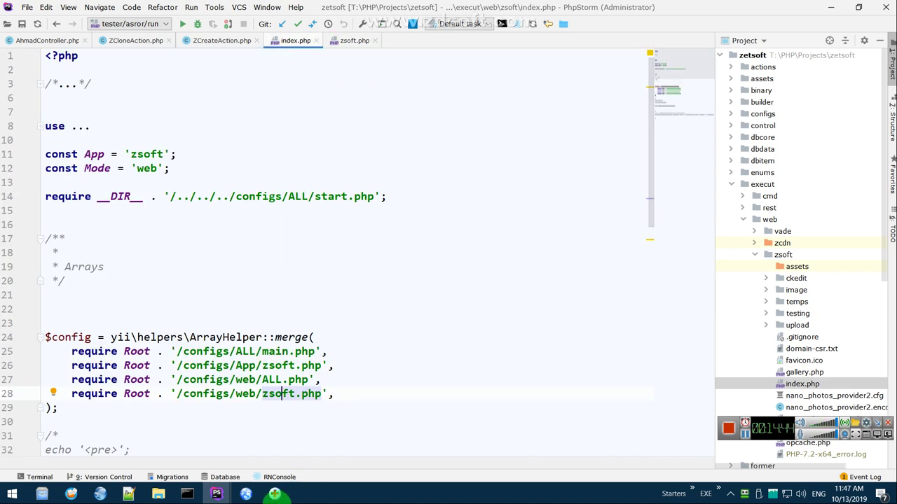
- Switch to the server project and open vades.zoft.uz.conf and vades.zetsoft.uz.conf from the nginx vhosts folder
click(216, 495)
click(278, 448)
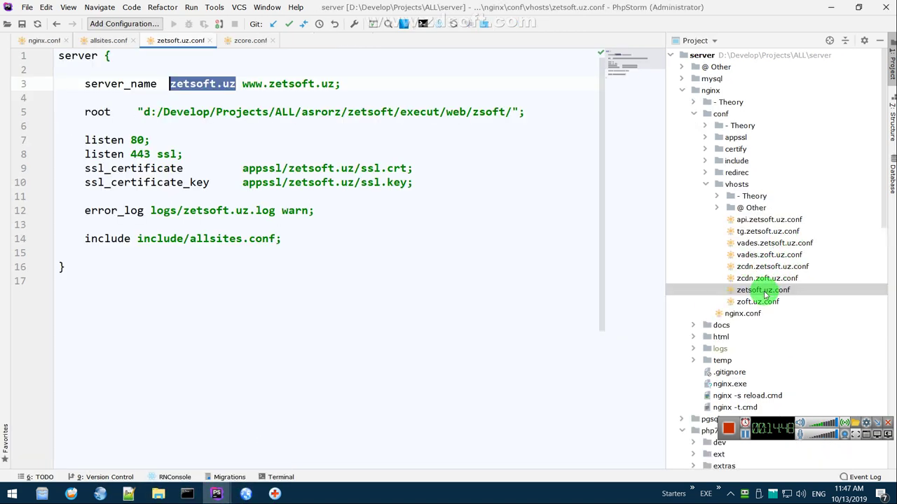
click(758, 278)
click(765, 257)
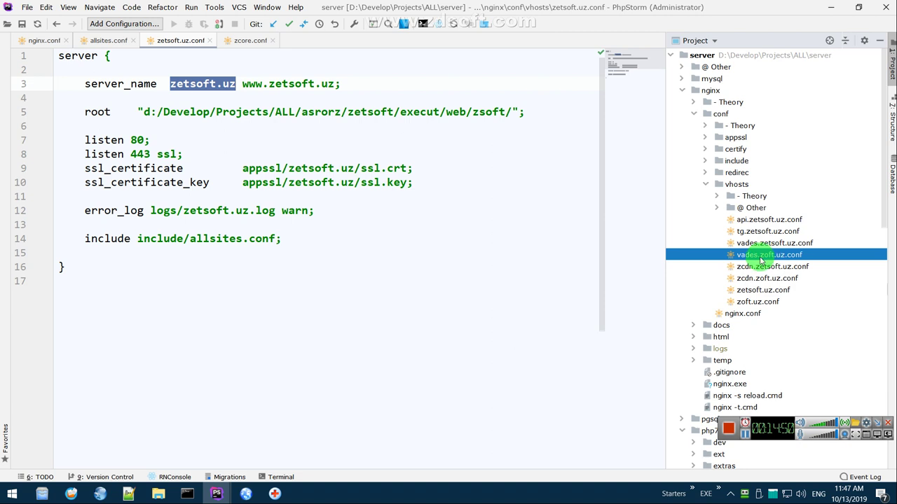
double_click(764, 258)
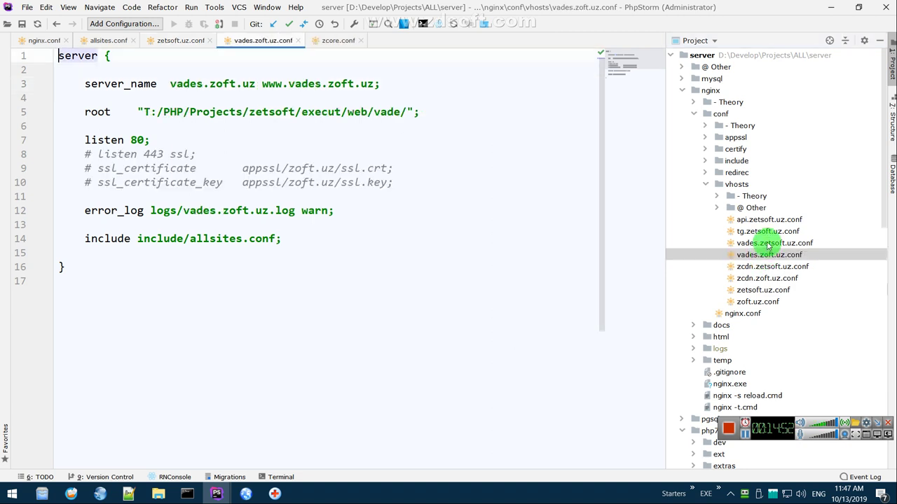
double_click(769, 243)
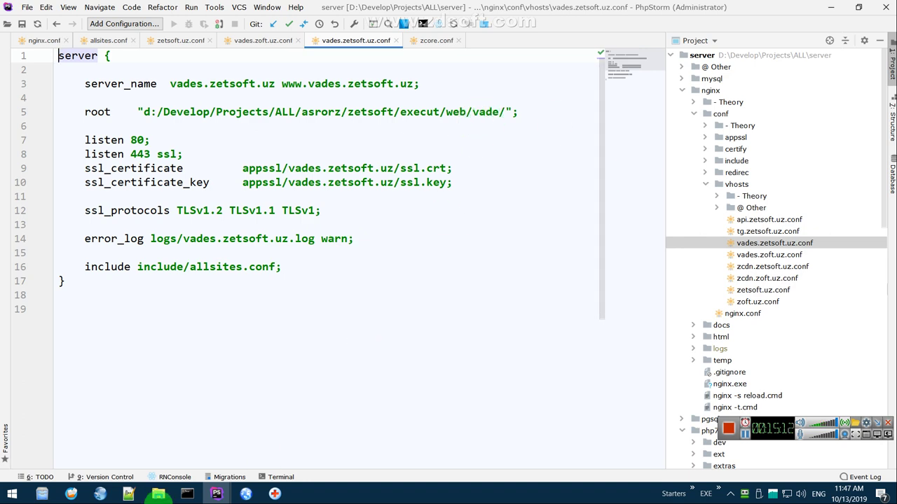
- Switch back to the zetsoft project and open index.php from the execut/web/vade folder
mouse_move(223, 495)
click(161, 448)
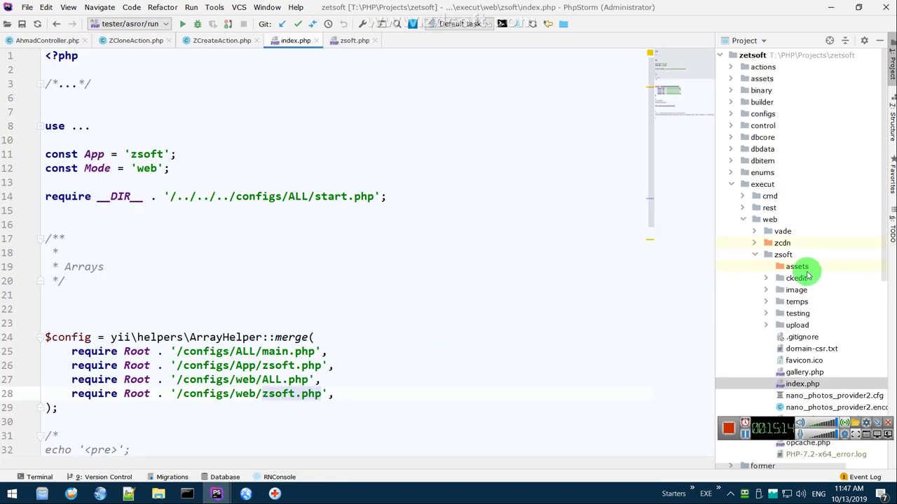
click(786, 232)
double_click(785, 233)
double_click(802, 325)
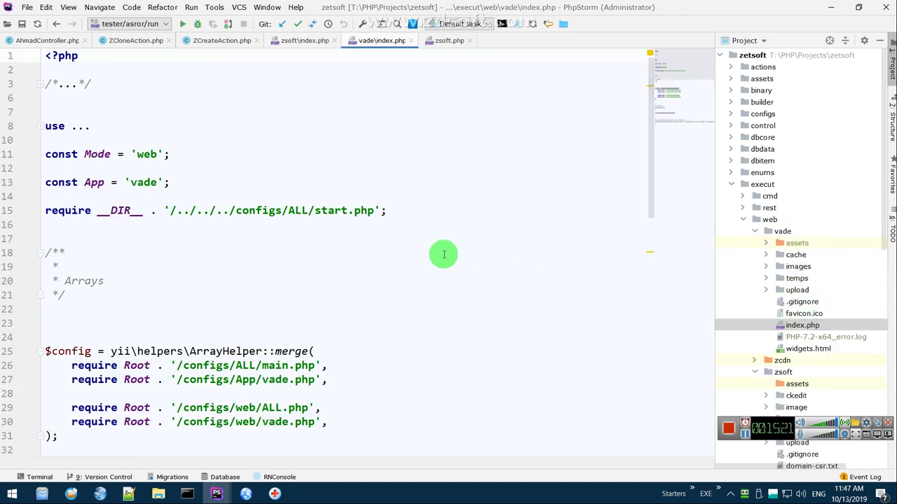
- Show the vades.zoft.uz user creation page in the browser and compare it with the code in vade's index.php
click(100, 492)
click(221, 8)
click(471, 8)
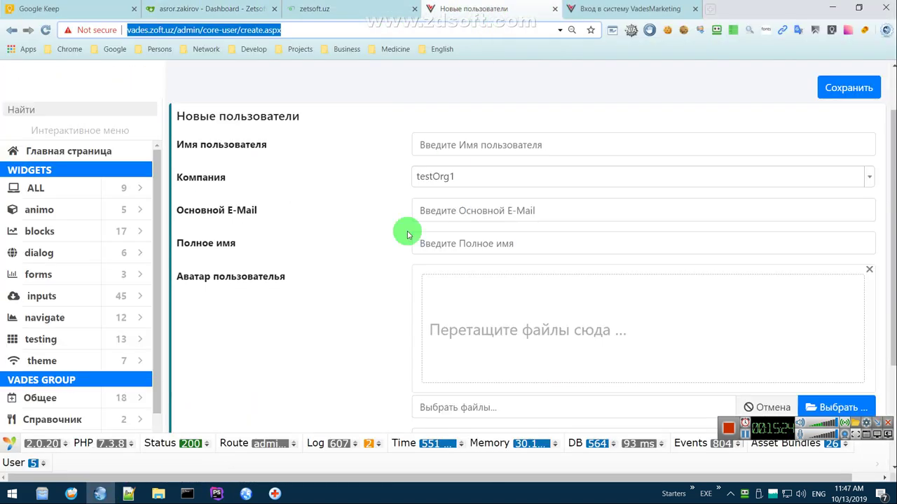
key(alt+Tab)
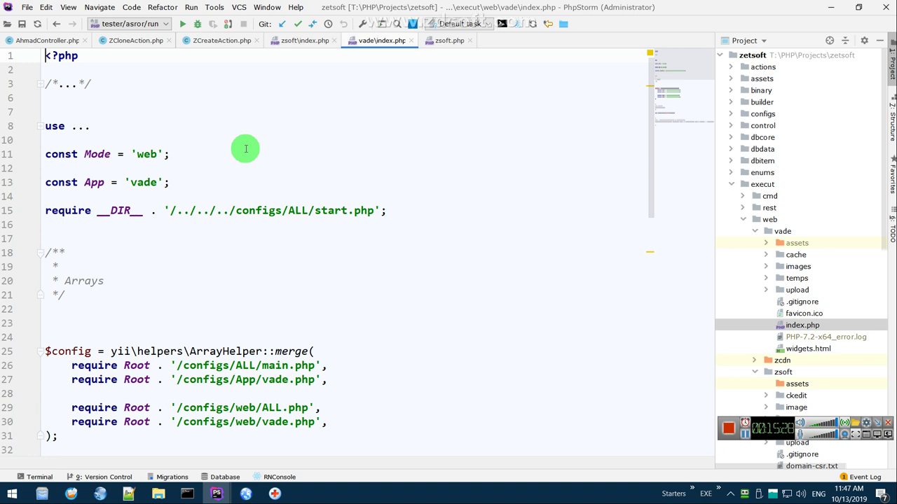
key(alt+Tab)
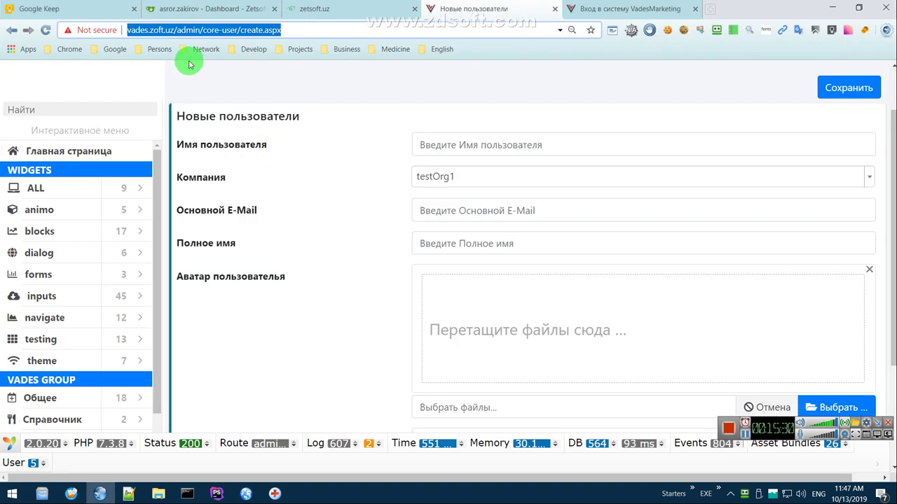
key(alt+Tab)
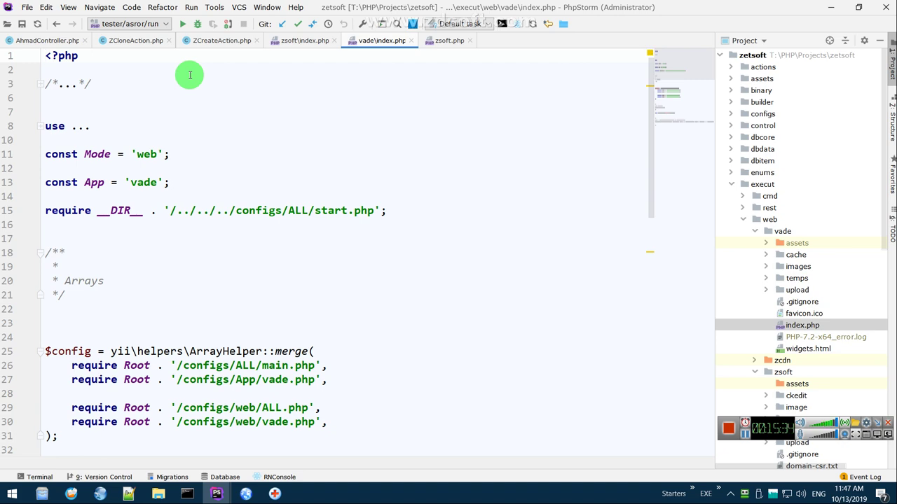
scroll(287, 124, down, 5)
key(alt+Tab)
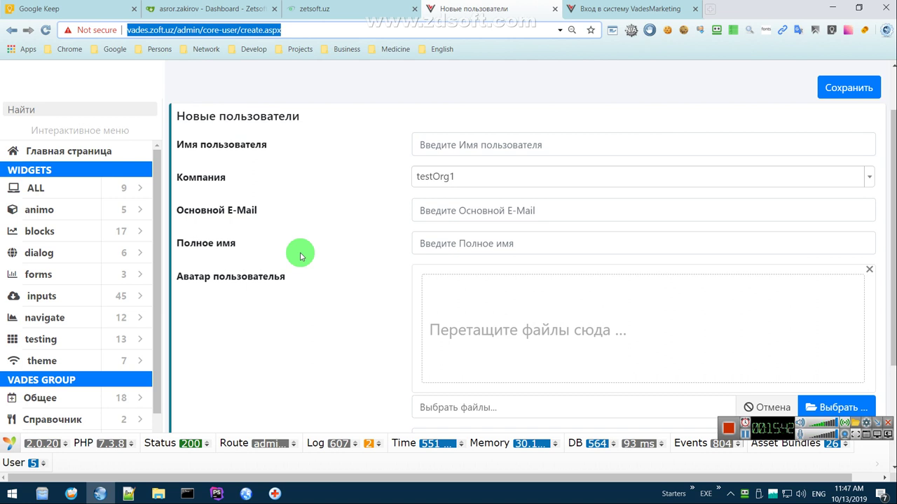
- Highlight the vades.zoft.uz host name in the page address and relate it to index.php in execut/web/vade
drag(174, 30, 116, 30)
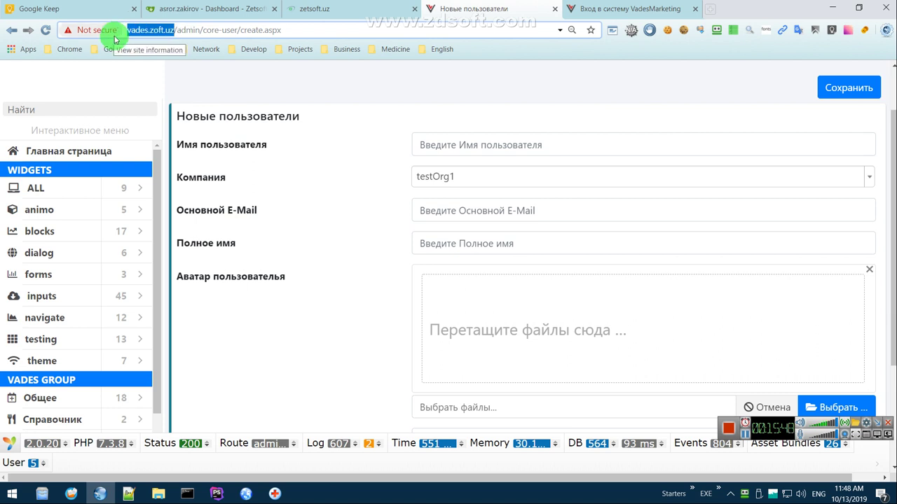
key(alt+Tab)
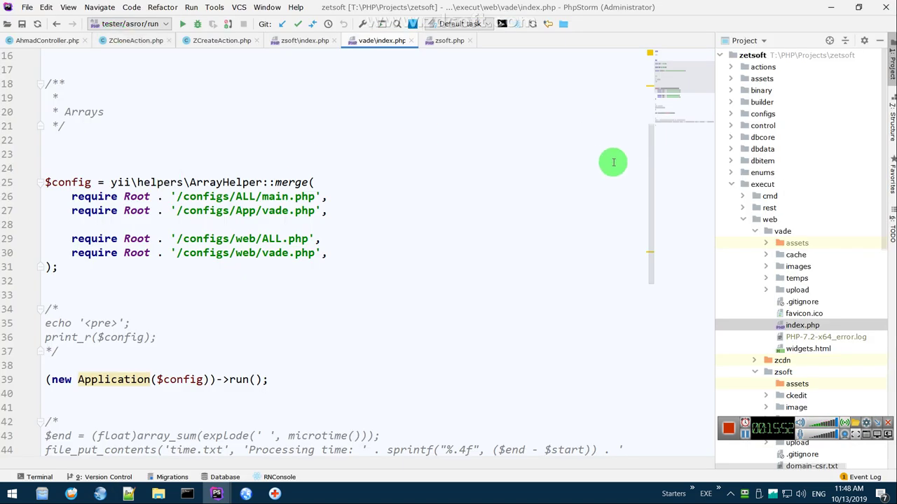
click(802, 323)
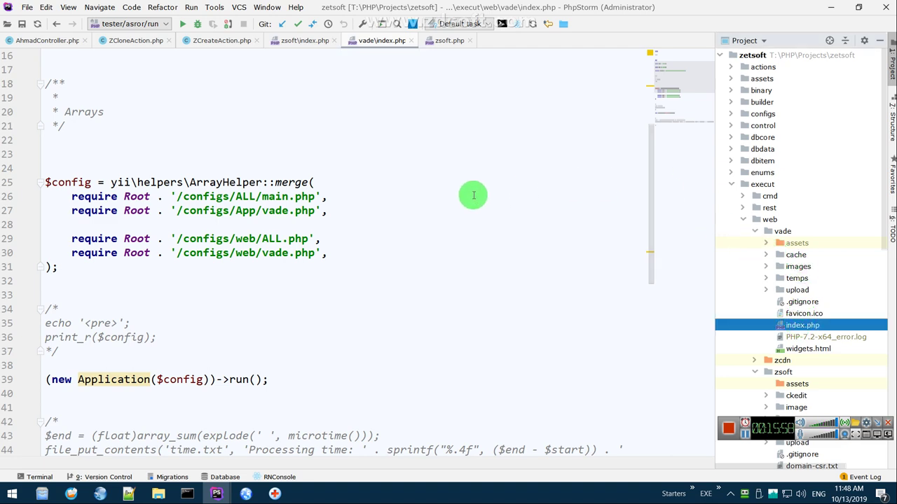
key(alt+Tab)
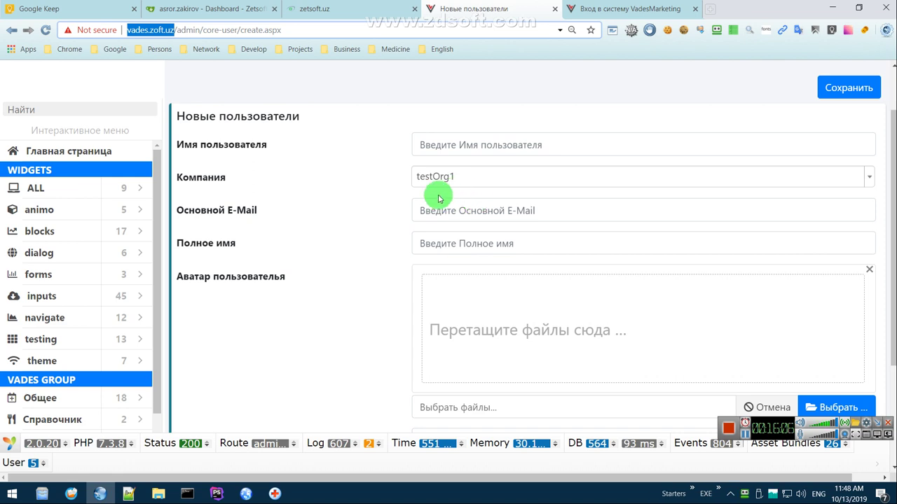
key(alt+Tab)
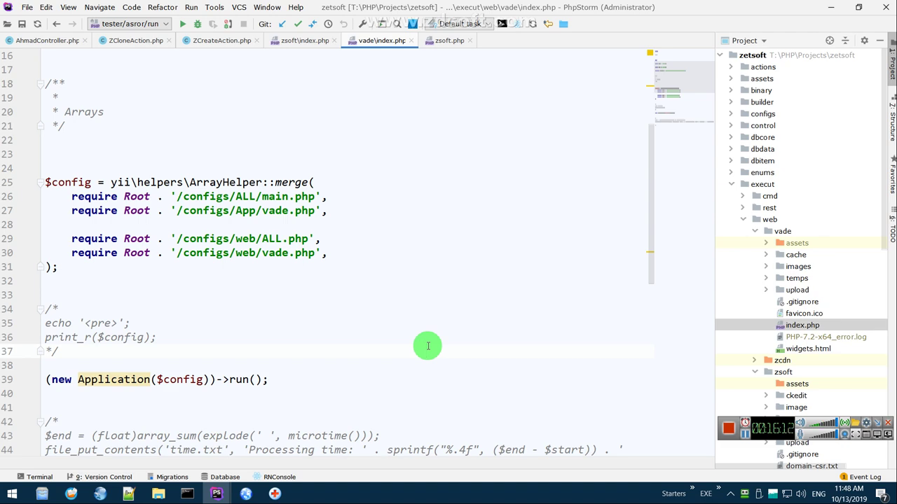
key(alt+Tab)
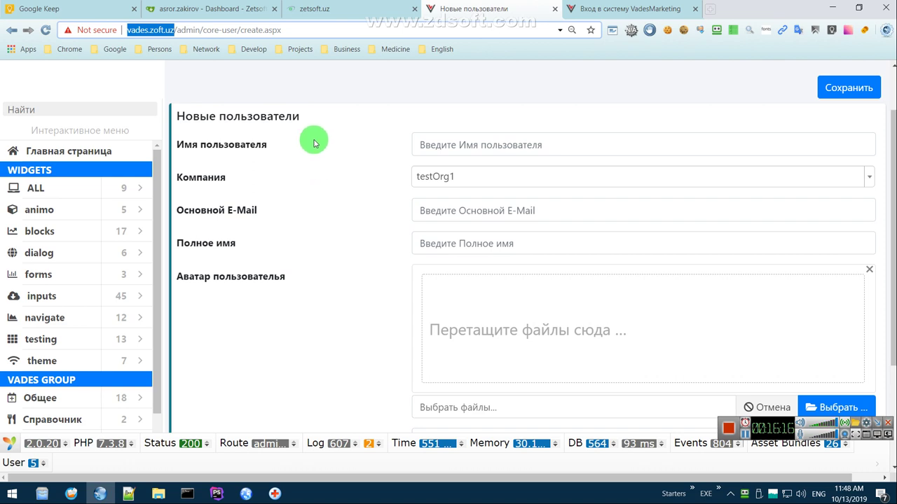
key(alt+Tab)
key(alt+Tab)
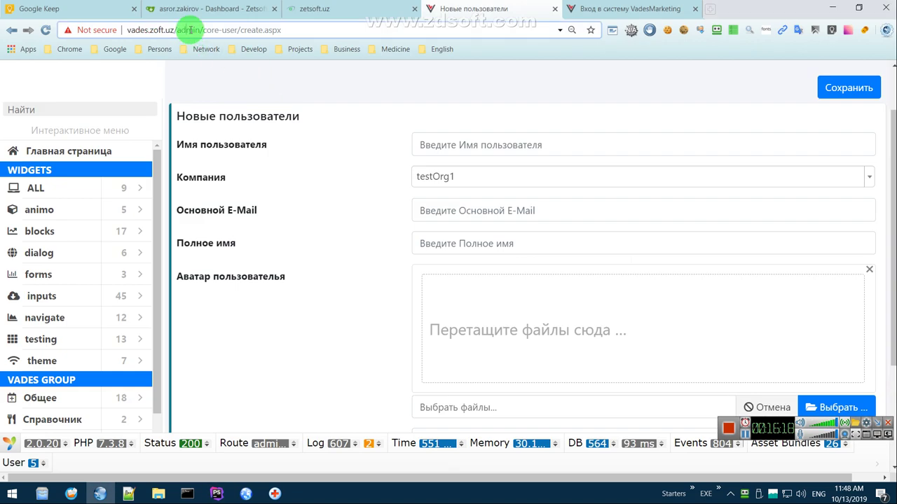
- Highlight the admin segment of the page address and review vade's index.php from its application start back to the Mode and App constants
double_click(189, 30)
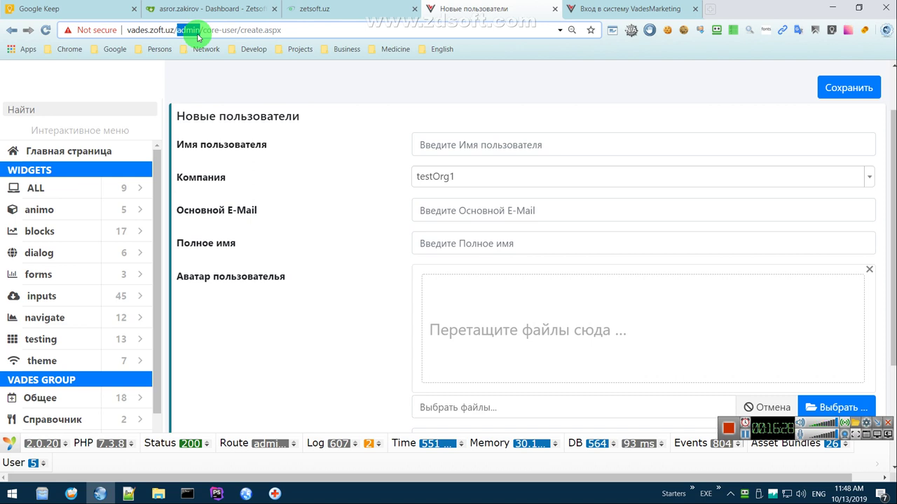
key(alt+Tab)
click(344, 254)
scroll(346, 257, down, 4)
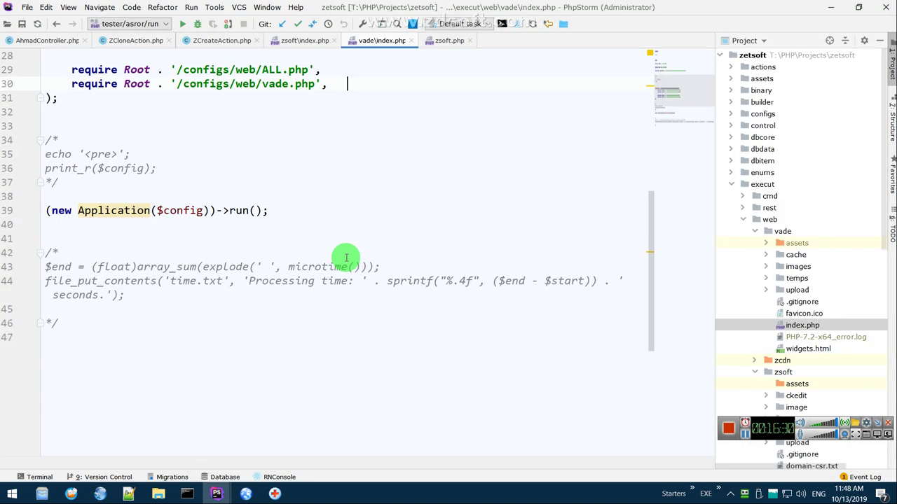
scroll(346, 258, up, 7)
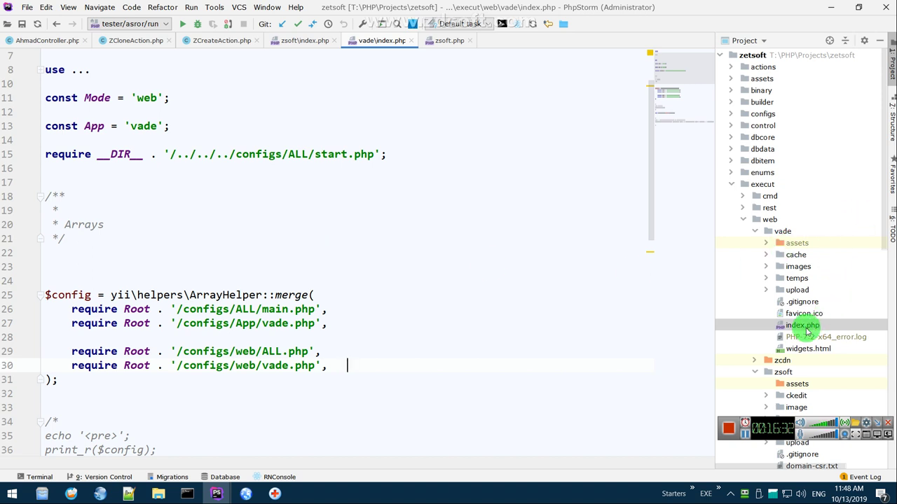
click(382, 238)
scroll(386, 232, up, 2)
click(96, 169)
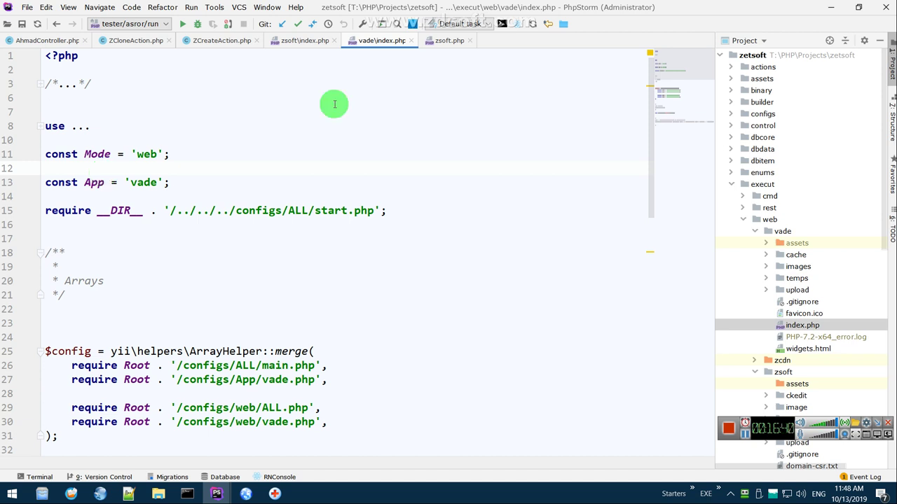
- Expand the execut/cmd/vade folder and open its asrorz.php console entry script
double_click(770, 196)
double_click(785, 220)
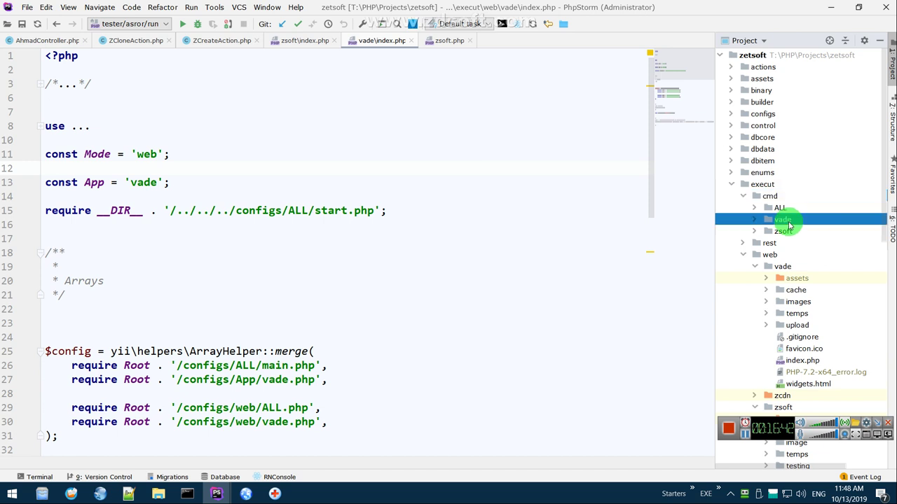
click(808, 243)
double_click(807, 243)
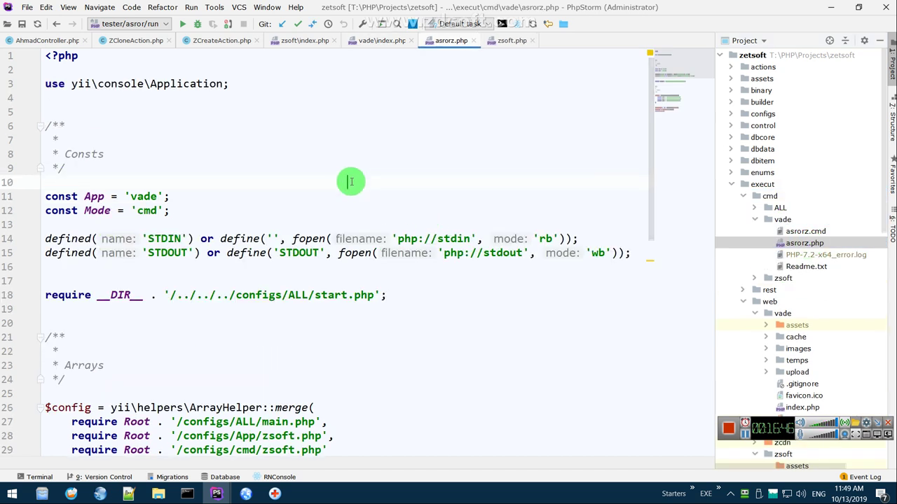
- Compare the App and Mode constants between the web vade index.php and the console asrorz.php
click(378, 40)
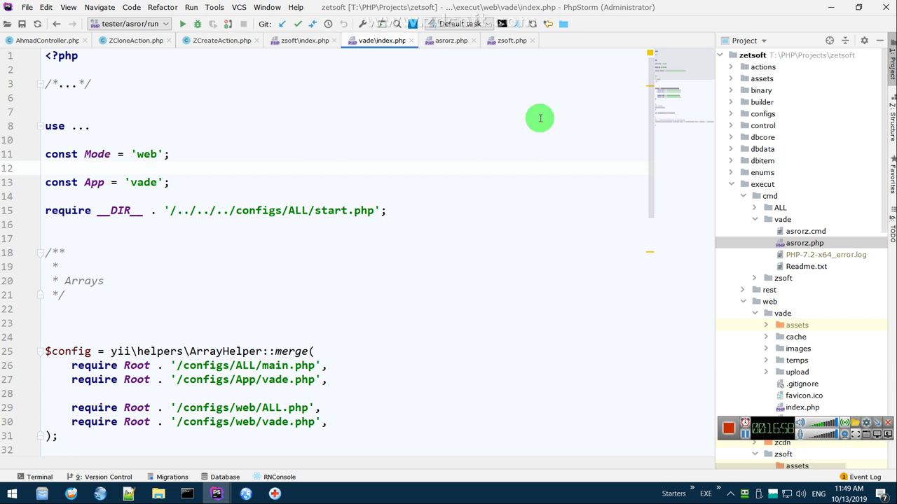
click(445, 41)
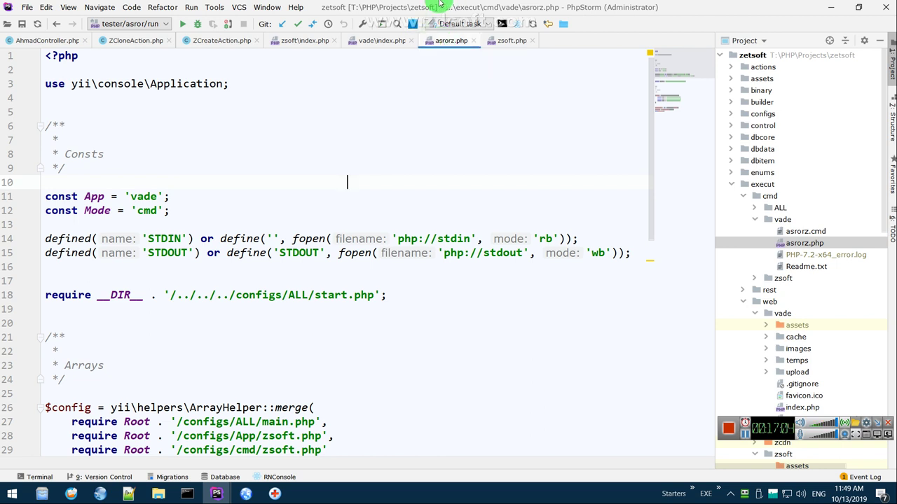
click(370, 39)
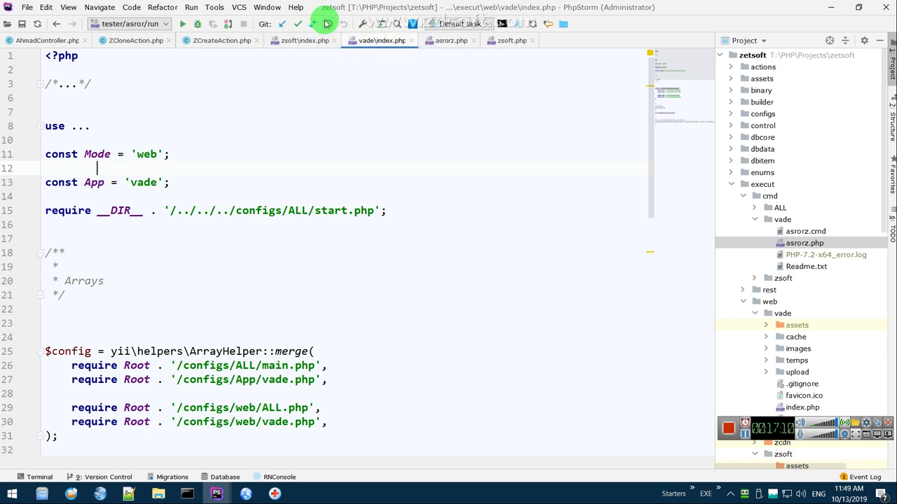
click(201, 182)
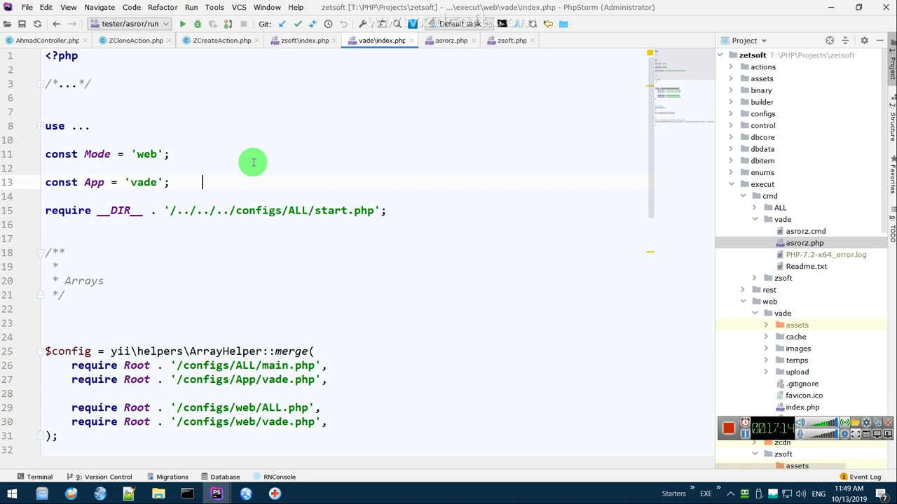
- Recheck the vades.zoft.uz page address and examine the configuration merge and application run call in vade's index.php
key(alt+Tab)
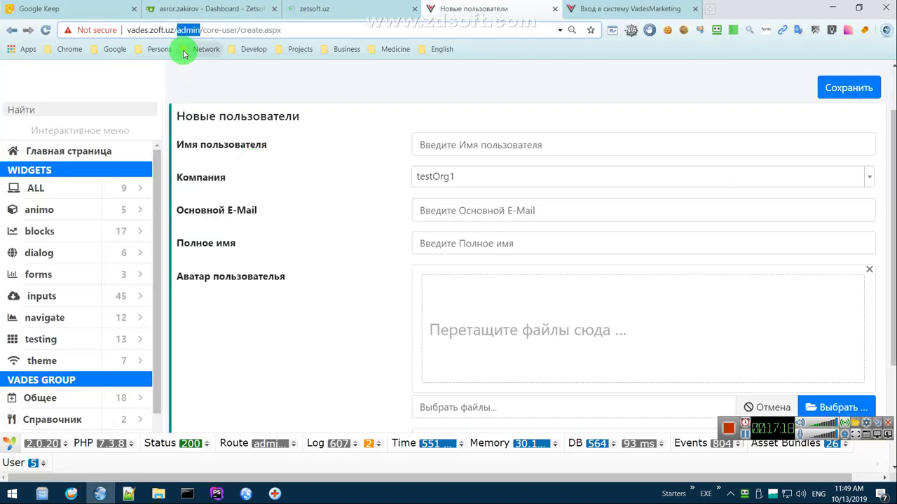
key(alt+Tab)
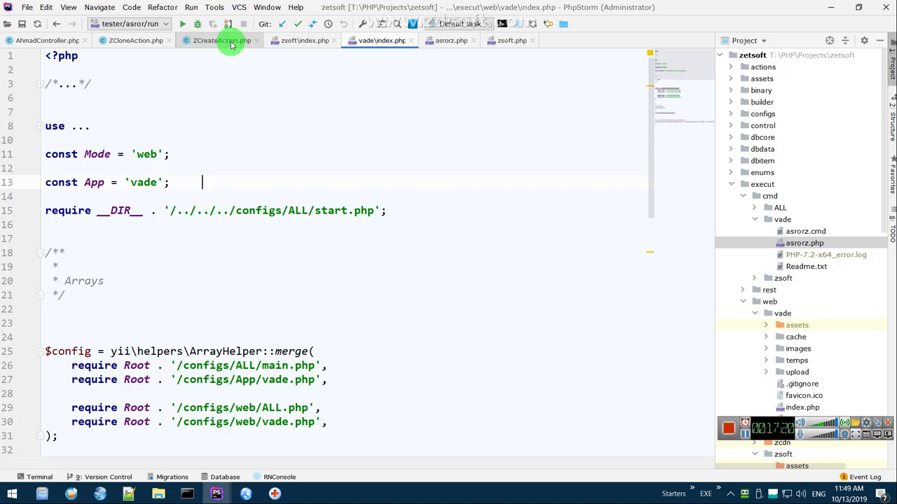
scroll(346, 298, down, 4)
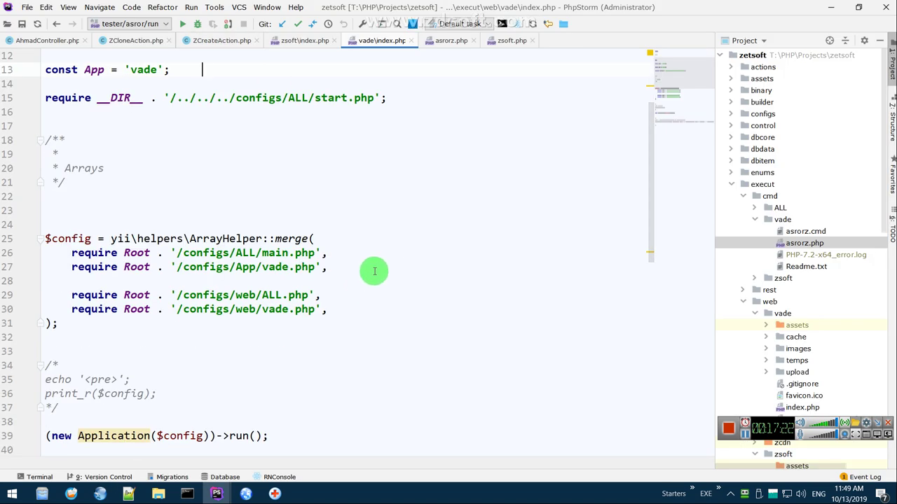
scroll(373, 273, down, 3)
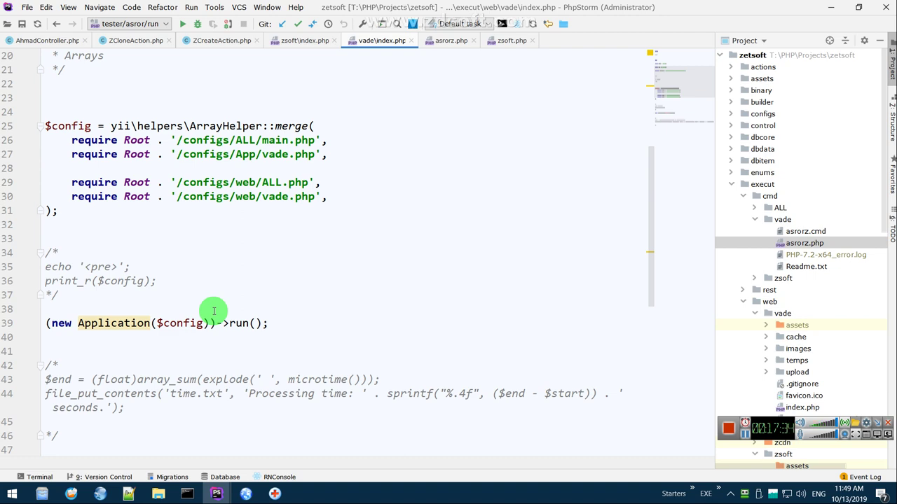
- Switch to the browser and load the vades.zoft.uz/admin/core-user/index.aspx page by replacing create with index in the address
key(alt+Tab)
key(alt+Tab)
key(alt+Tab)
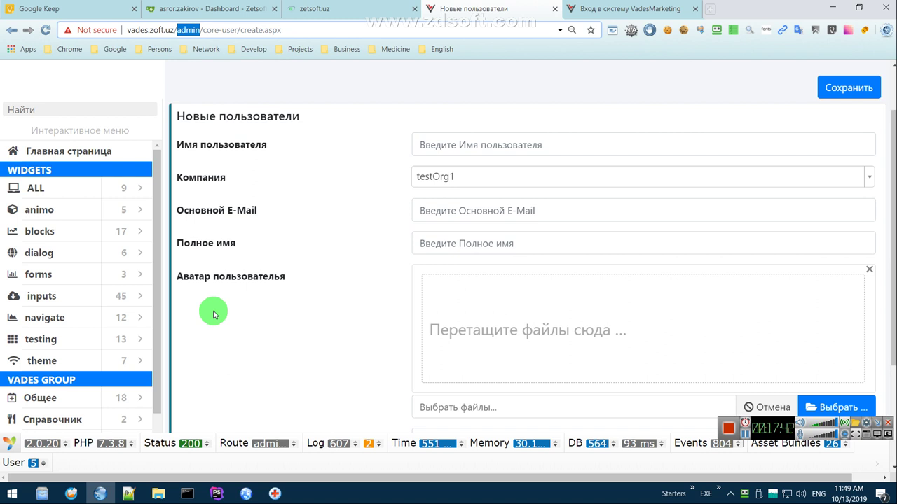
double_click(250, 30)
key(BackSpace)
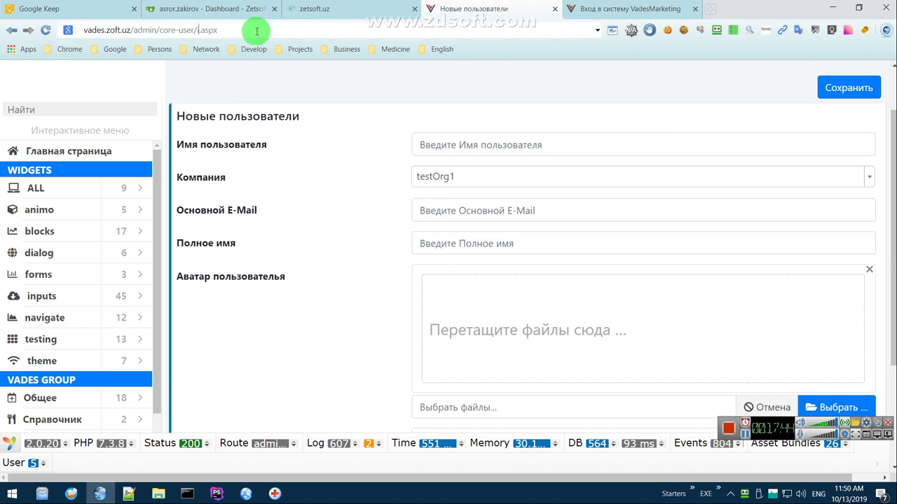
text(index)
key(Return)
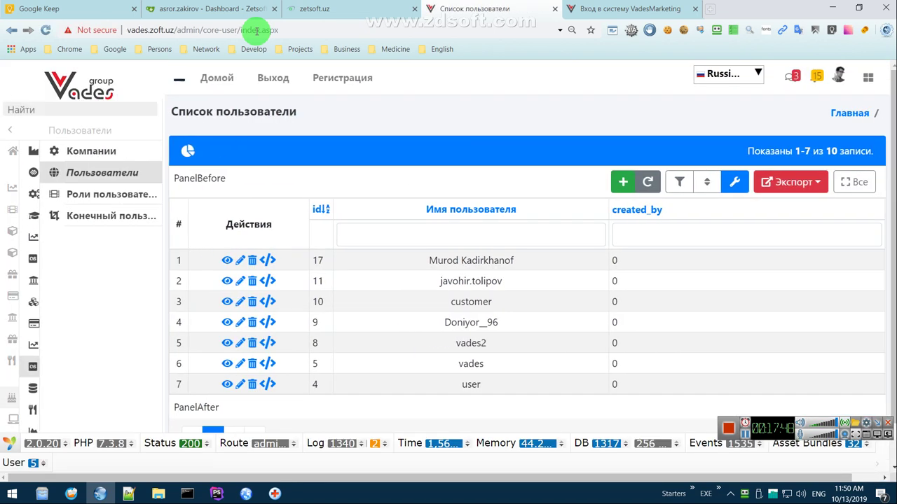
- Replace index with clone in the address and load admin/core-user/clone.aspx
double_click(252, 30)
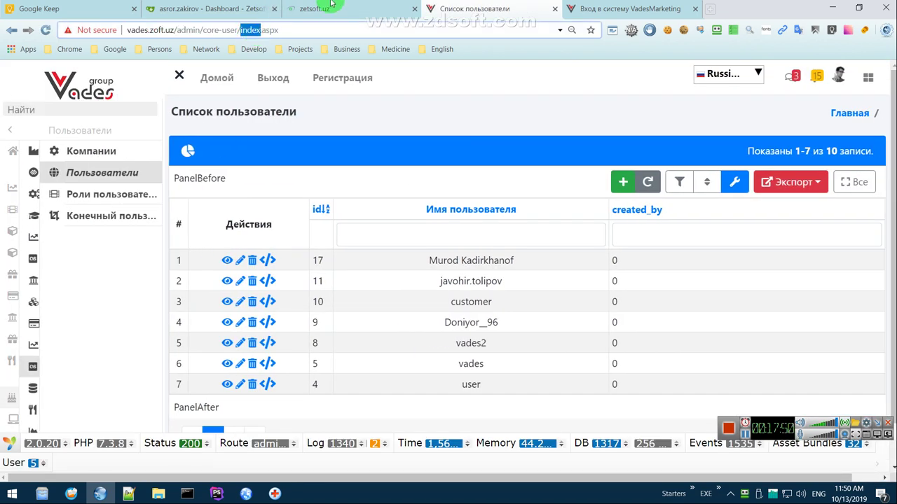
text(clone)
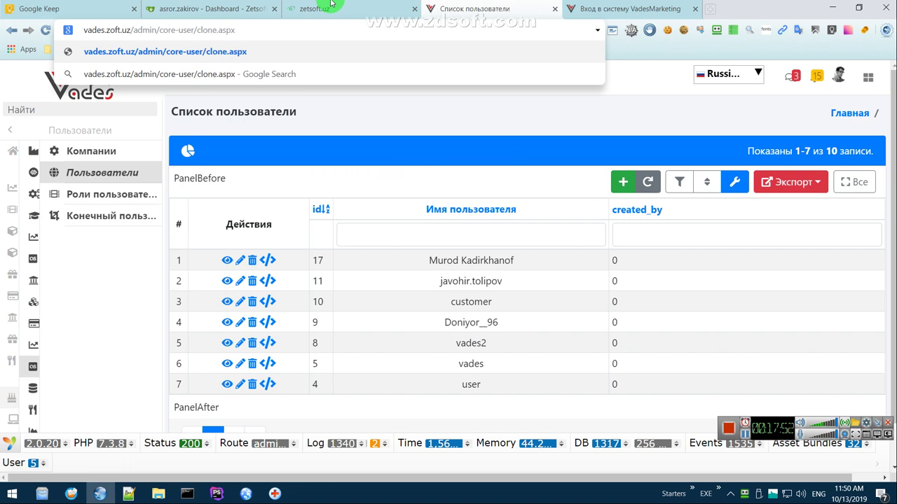
key(Return)
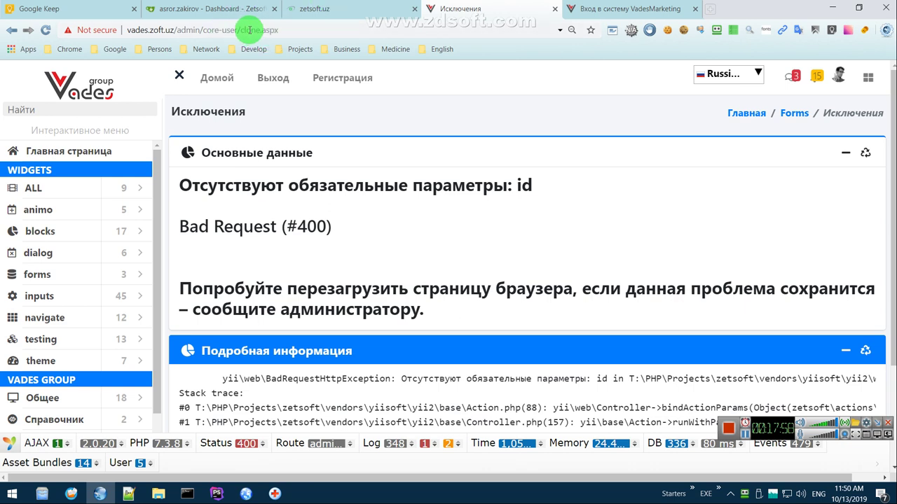
- Return to PhpStorm and locate vade's index.php entry script in the execut/web/vade folder of the project tree
key(alt+Tab)
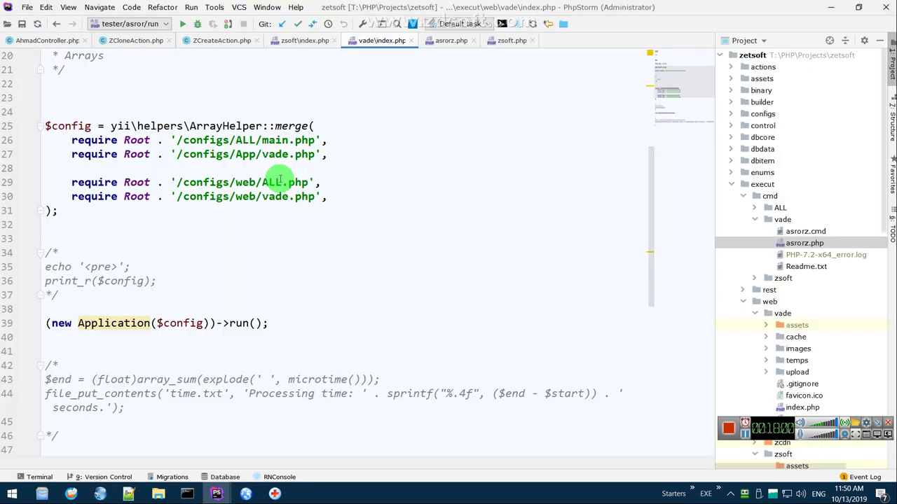
scroll(307, 308, up, 5)
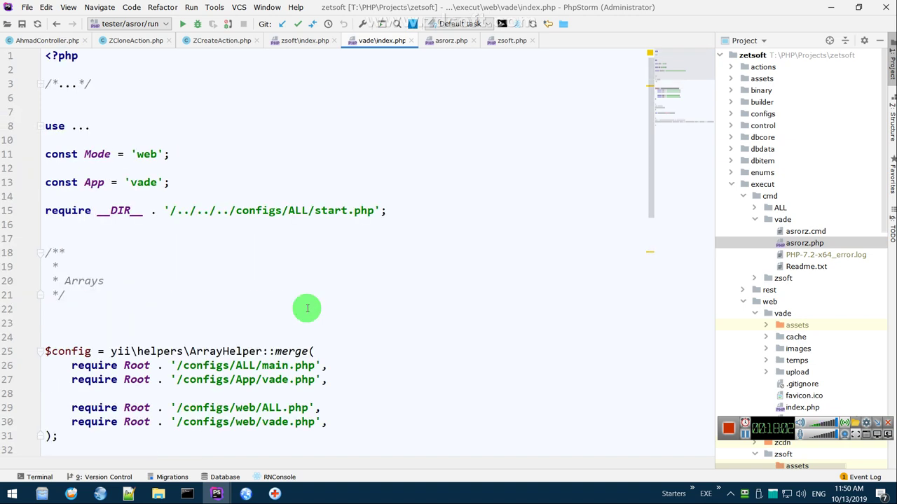
scroll(307, 308, down, 5)
scroll(307, 308, up, 3)
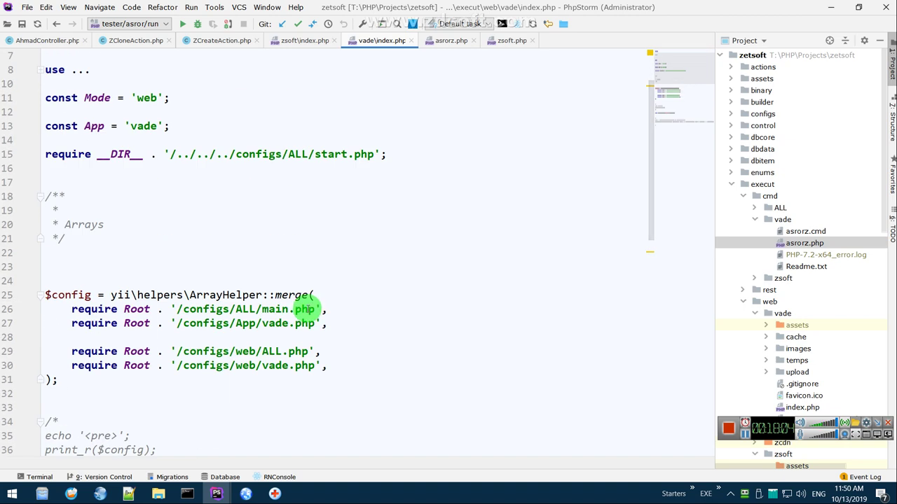
double_click(779, 313)
scroll(776, 319, down, 2)
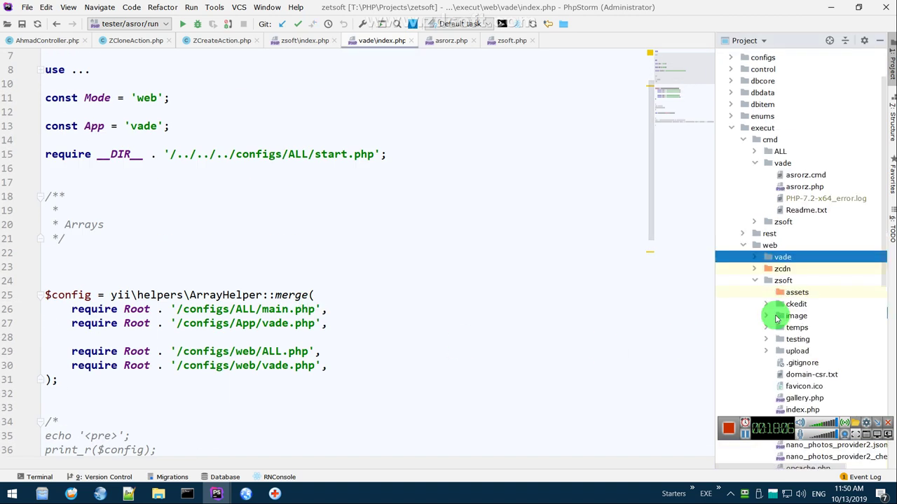
double_click(781, 257)
click(802, 353)
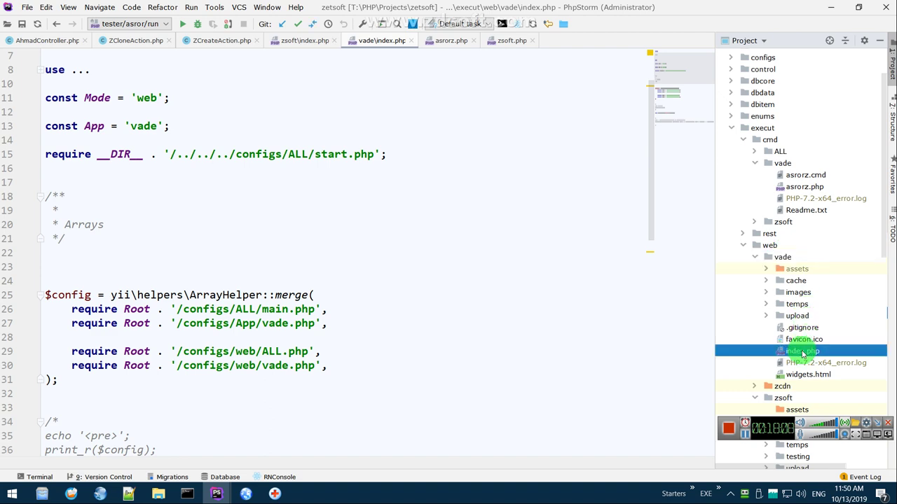
- Examine vade's index.php from the Mode and App constants through the configuration merge to the application run call
click(424, 308)
scroll(424, 306, up, 3)
scroll(425, 306, down, 5)
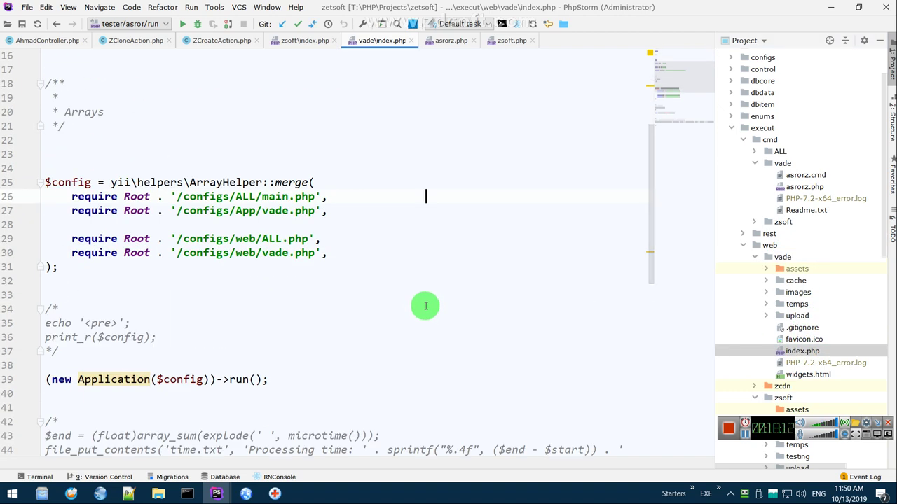
scroll(425, 306, up, 5)
scroll(400, 290, down, 6)
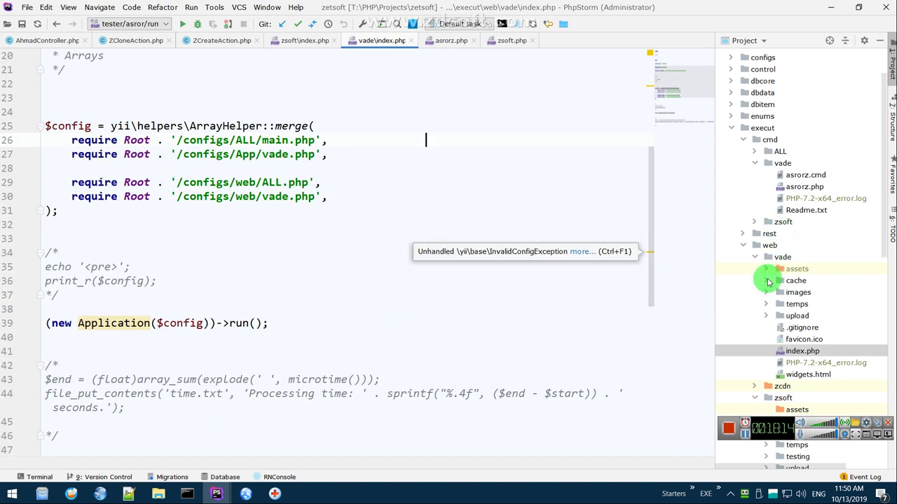
click(447, 267)
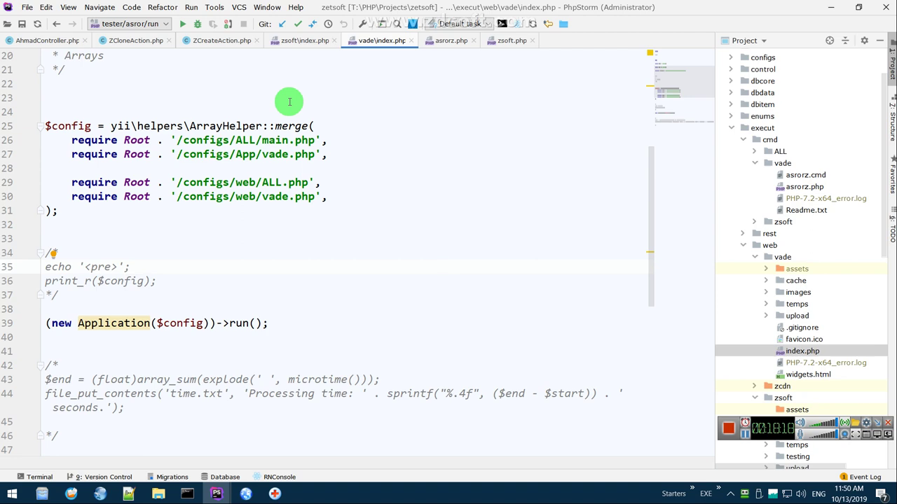
- Switch back to the browser to view the core-user page on vades.zoft.uz
key(alt+Tab)
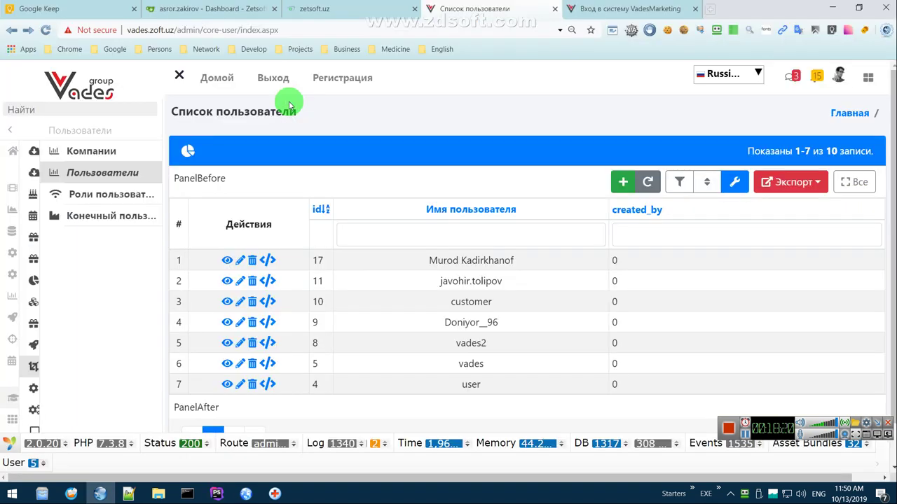